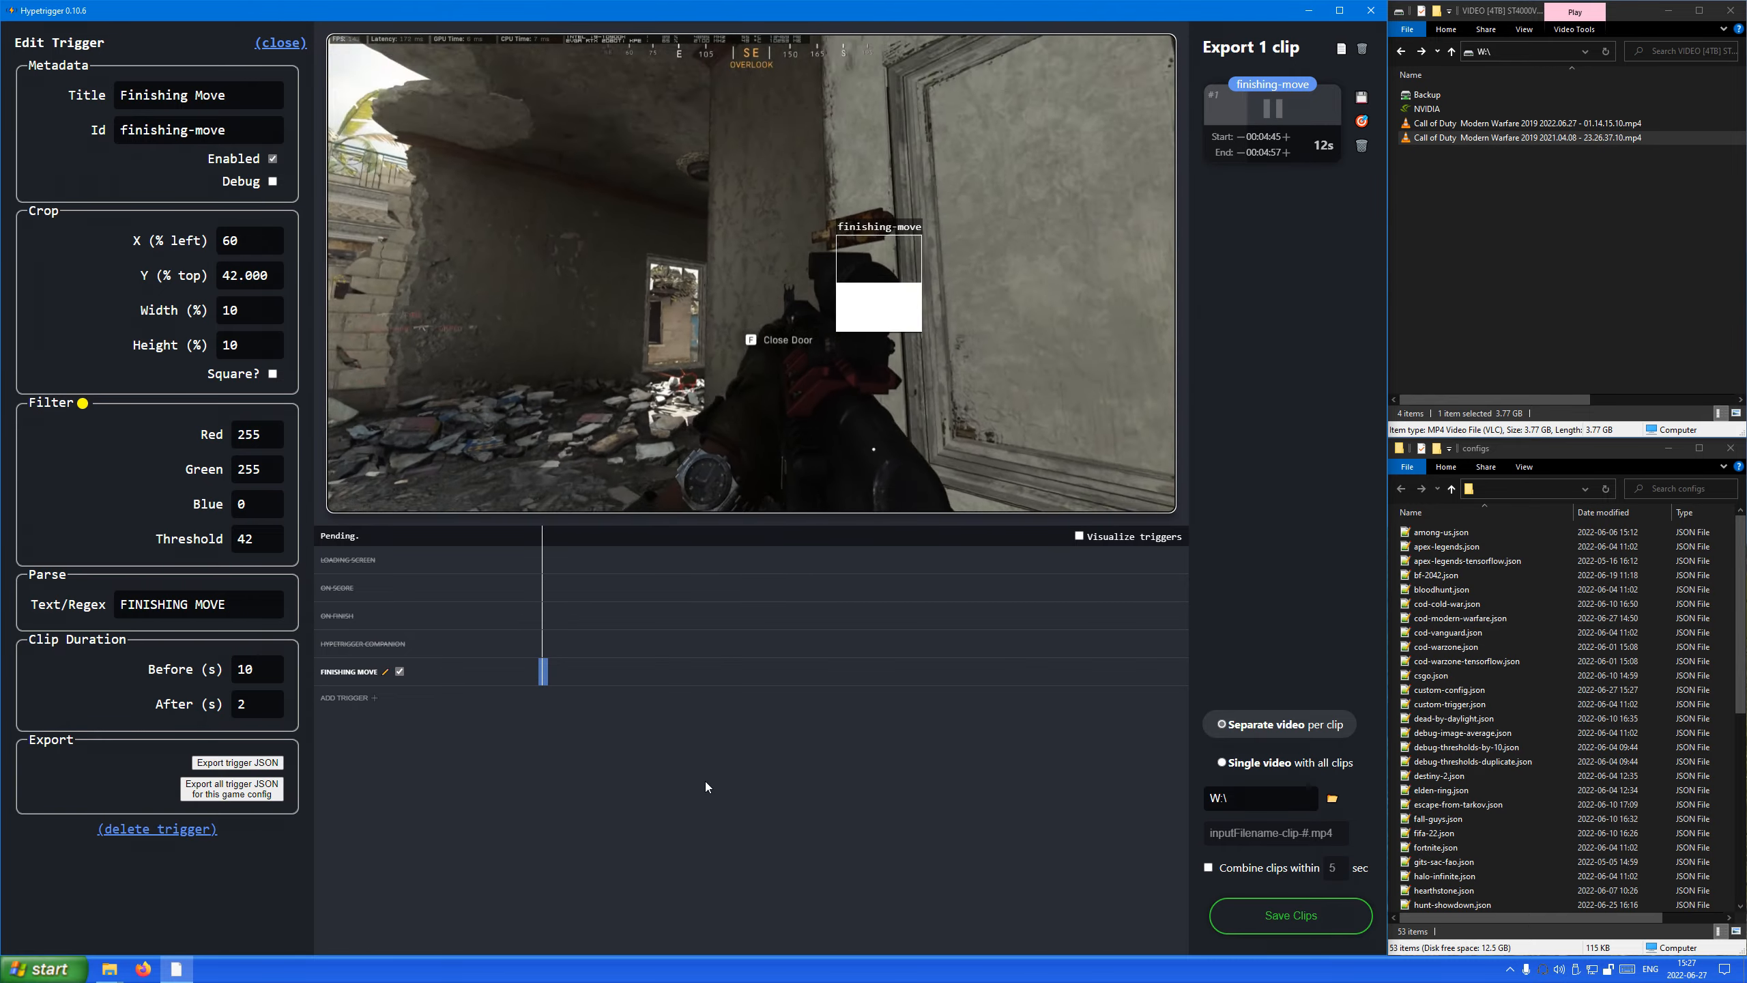
Delete the existing finishing-move clip and replay the video from about 4:43 to about 5:02 to detect the clip again.
key(space)
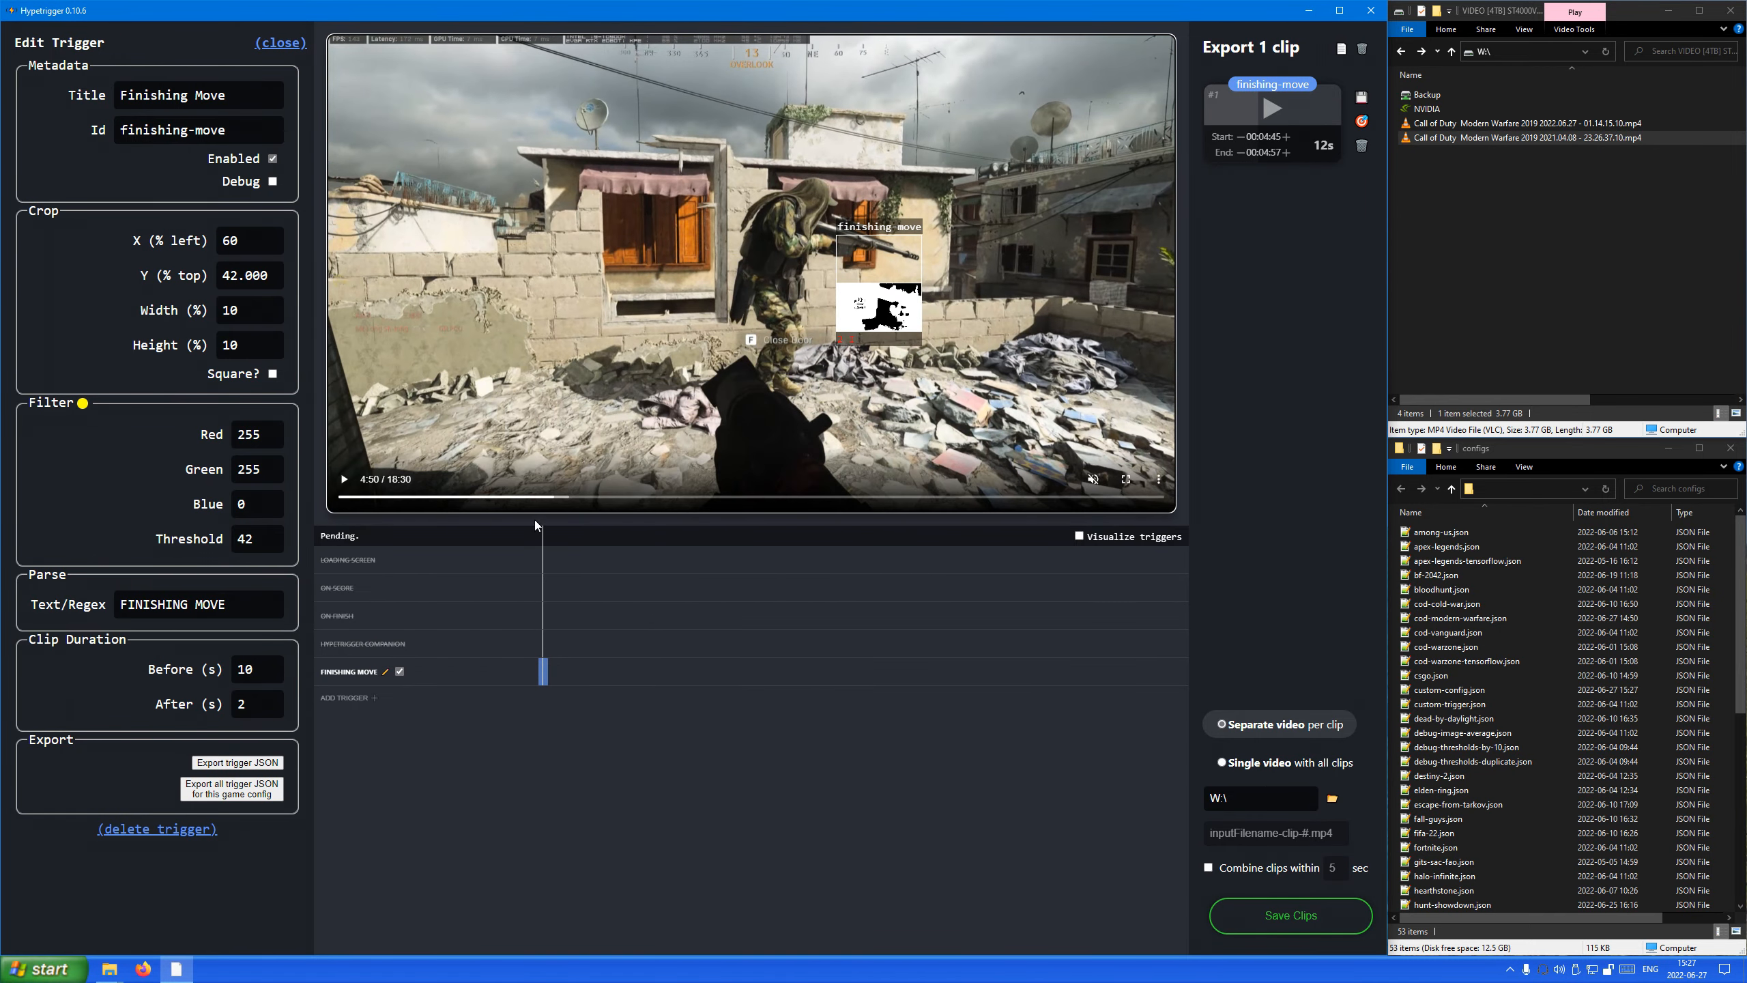
click(550, 496)
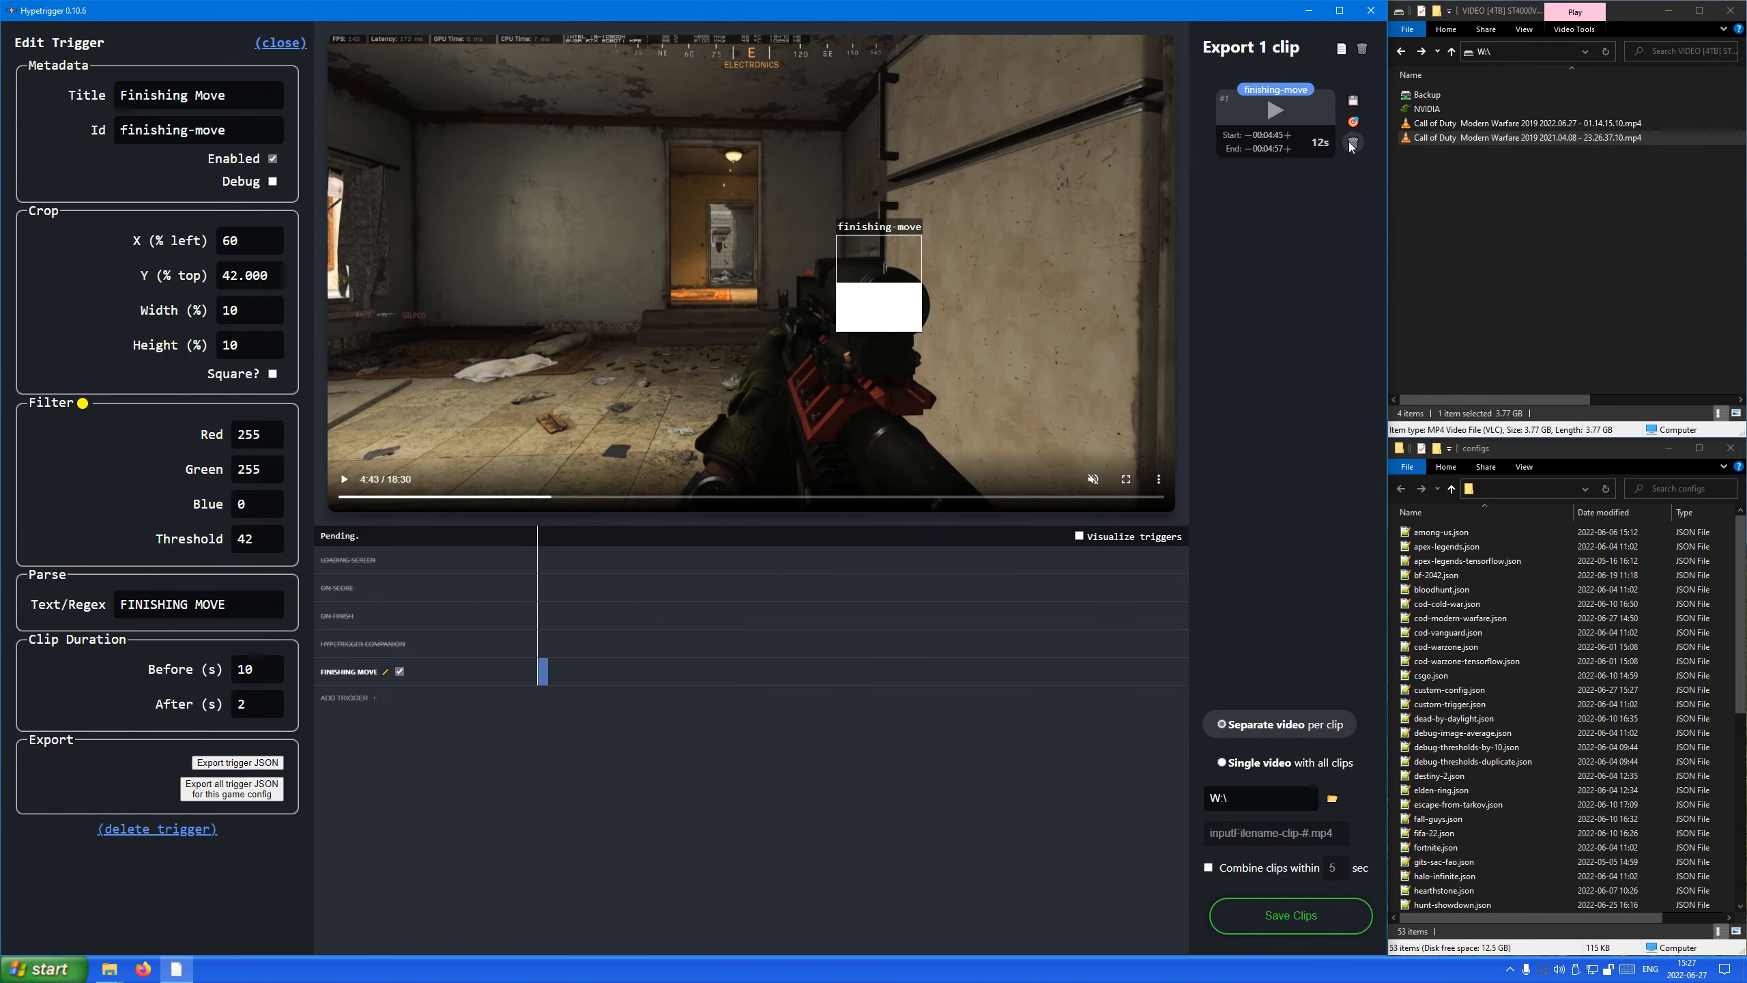
click(1352, 145)
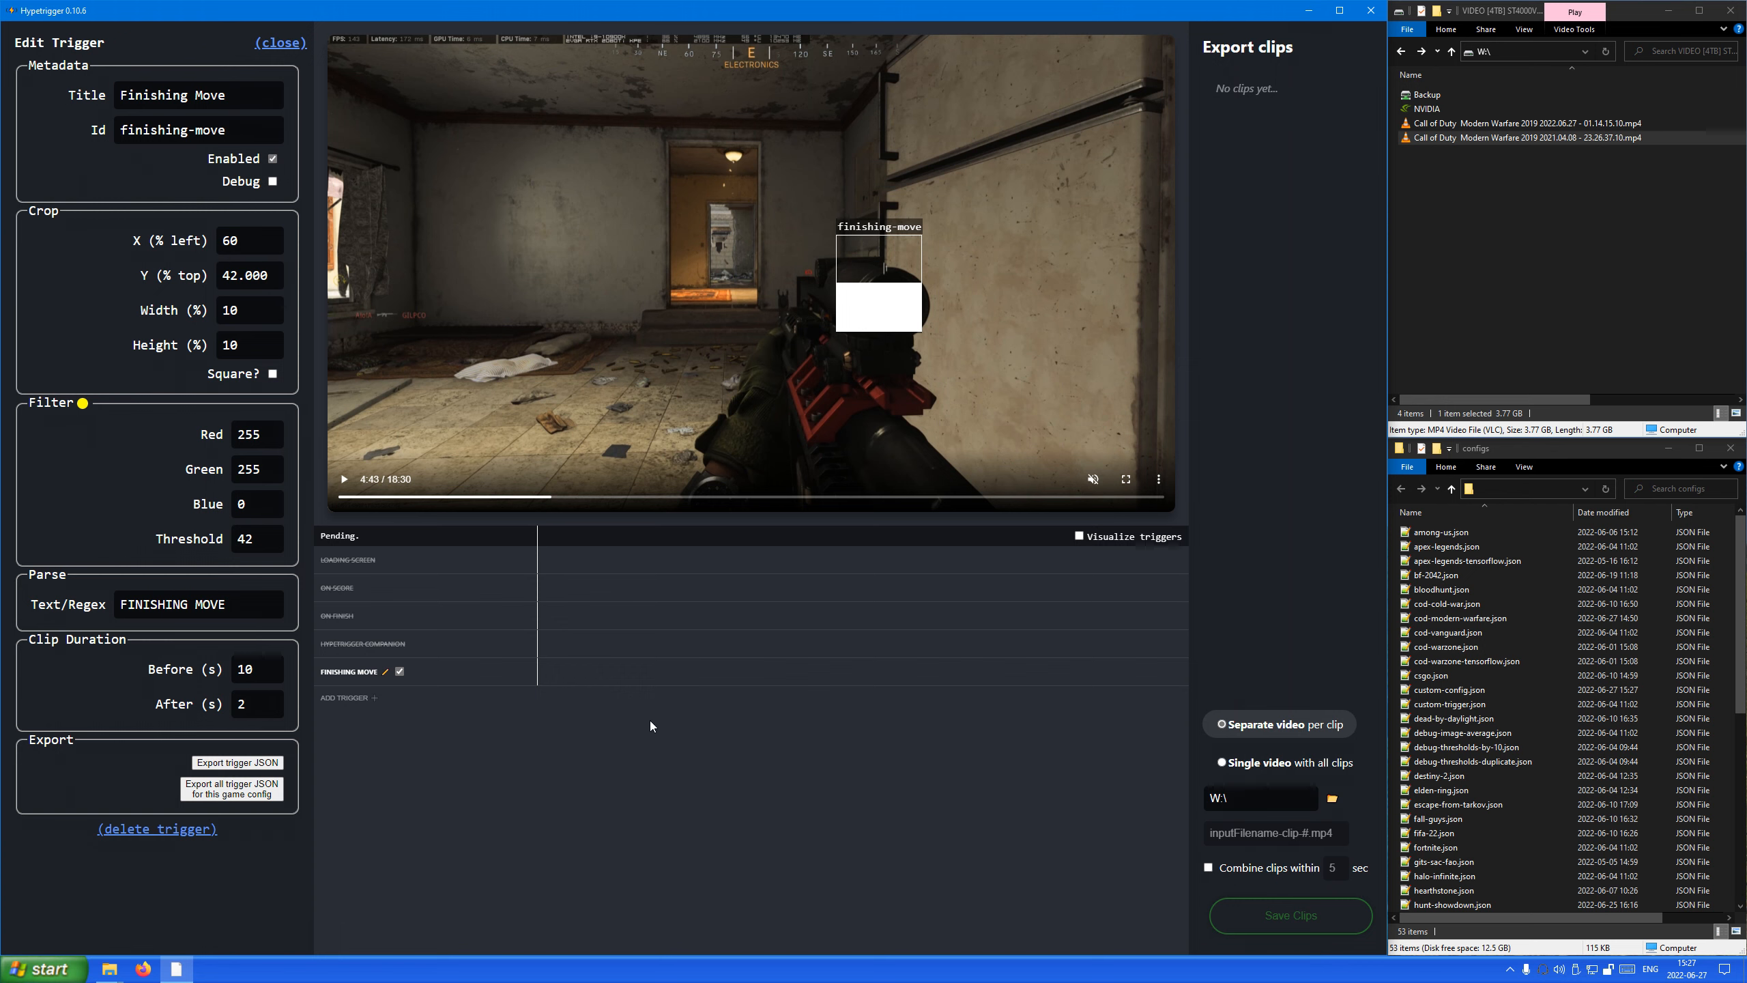
key(space)
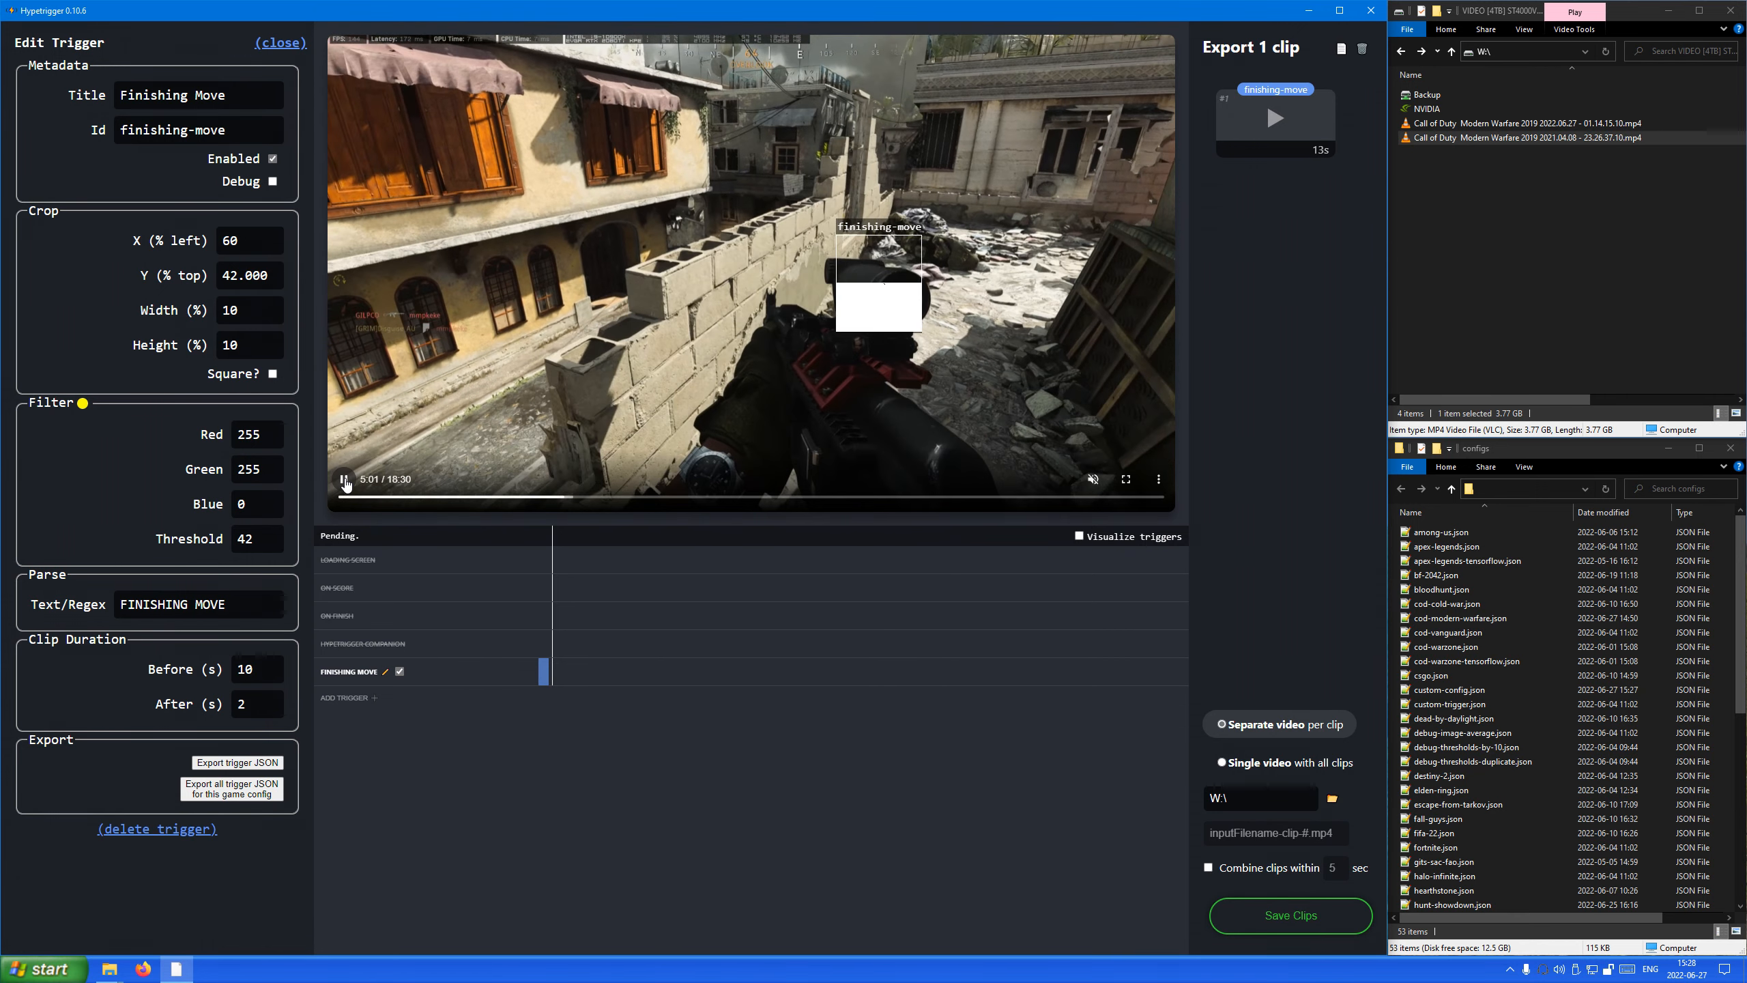
click(344, 480)
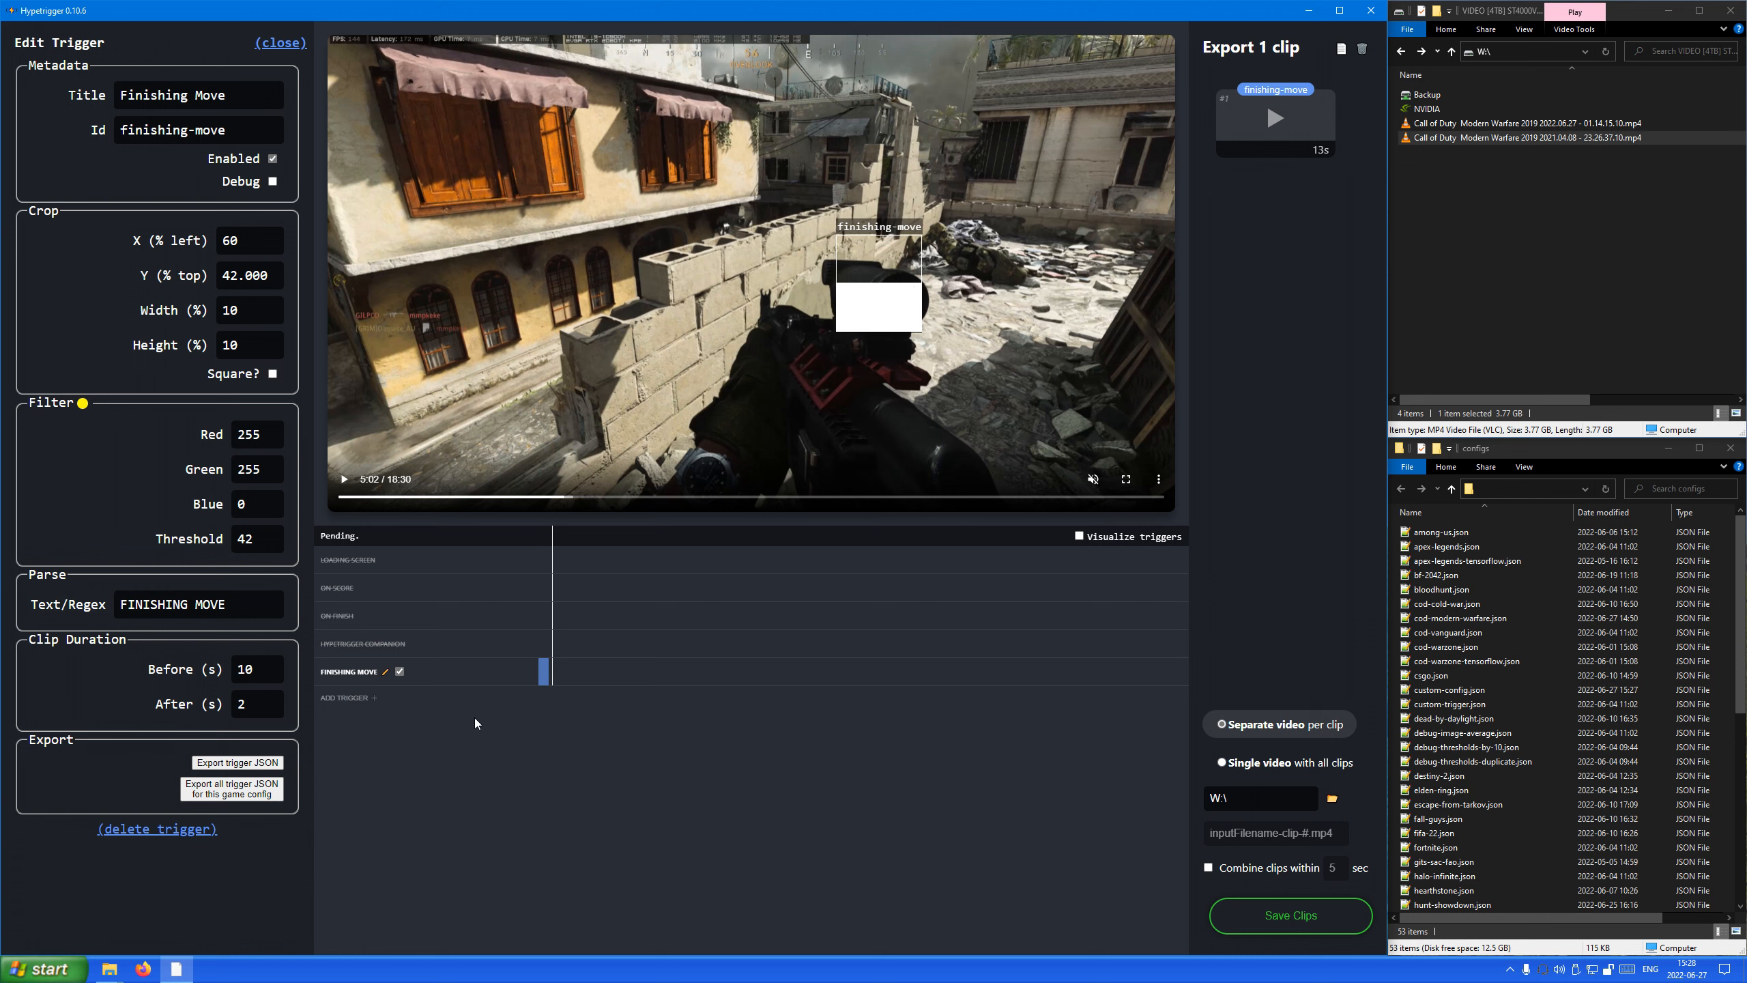
Export the Finishing Move trigger as JSON and copy the complete exported text.
click(259, 768)
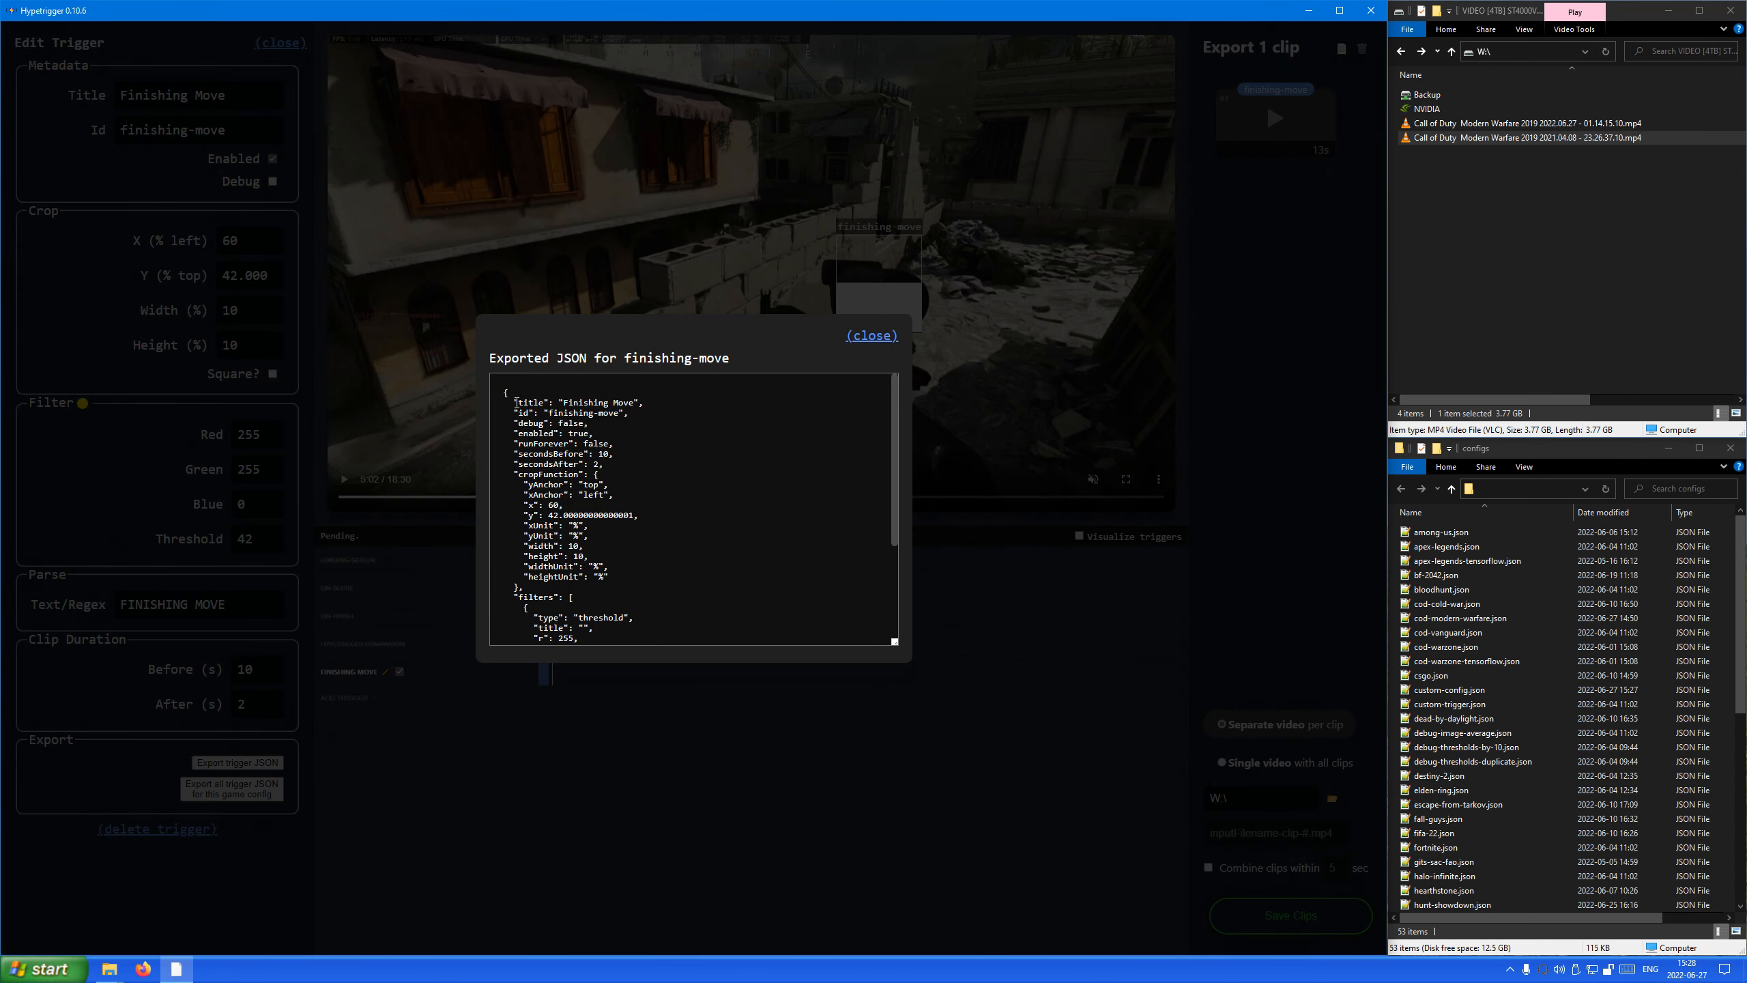
scroll(561, 406, down, 3)
scroll(572, 447, up, 3)
scroll(586, 500, down, 3)
scroll(660, 492, up, 5)
drag(500, 397, 765, 666)
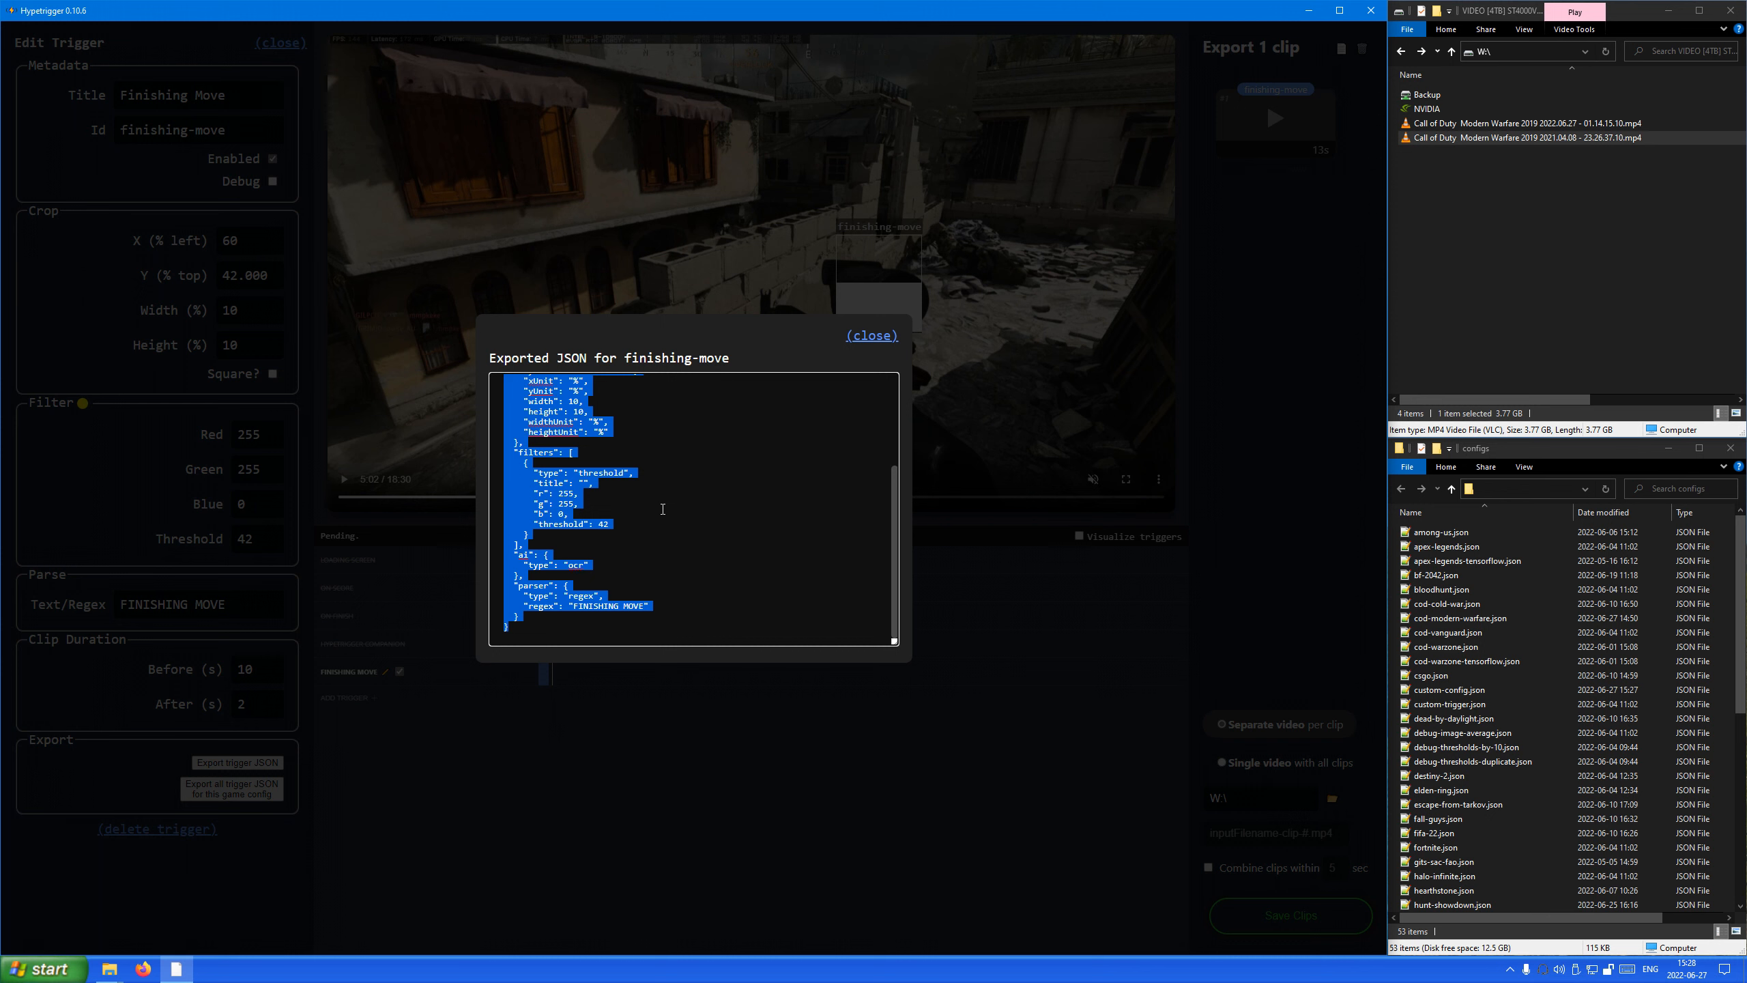
right_click(565, 521)
click(601, 561)
scroll(657, 595, up, 3)
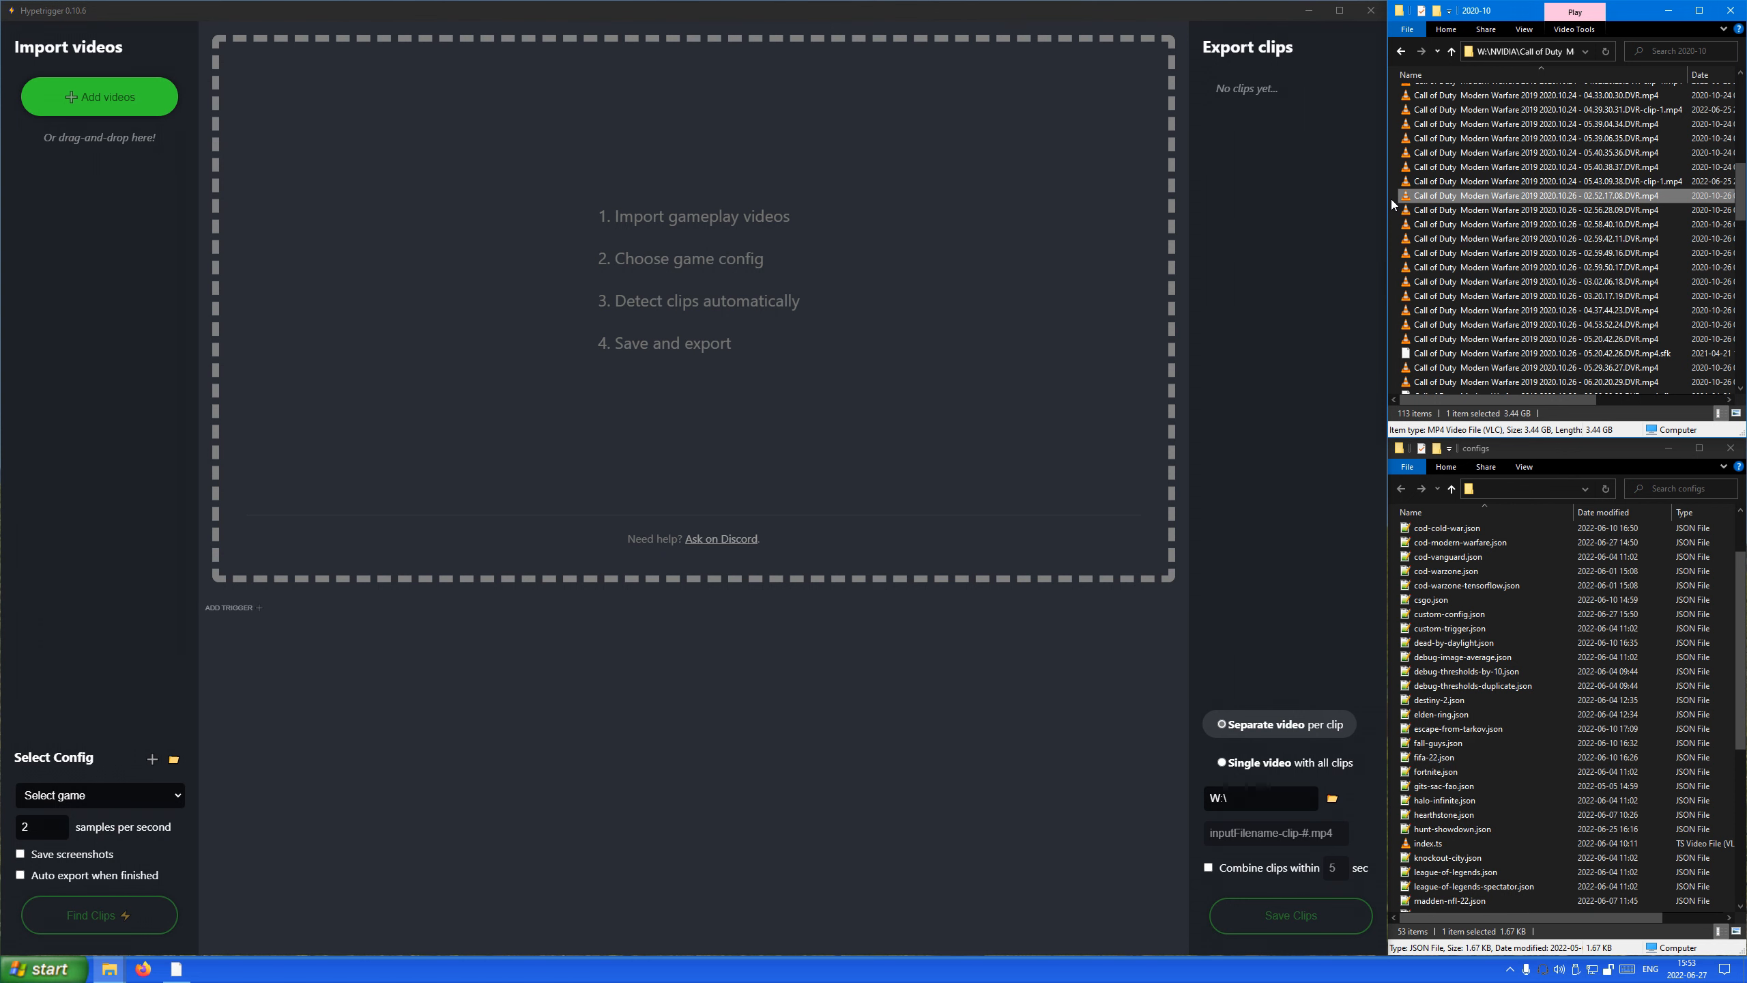
Import the video "Call of Duty Modern Warfare 2019 2020.10.26 - 02.52.17.08.DVR.mp4" and move its playback position to about 9:14.
drag(253, 301, 121, 314)
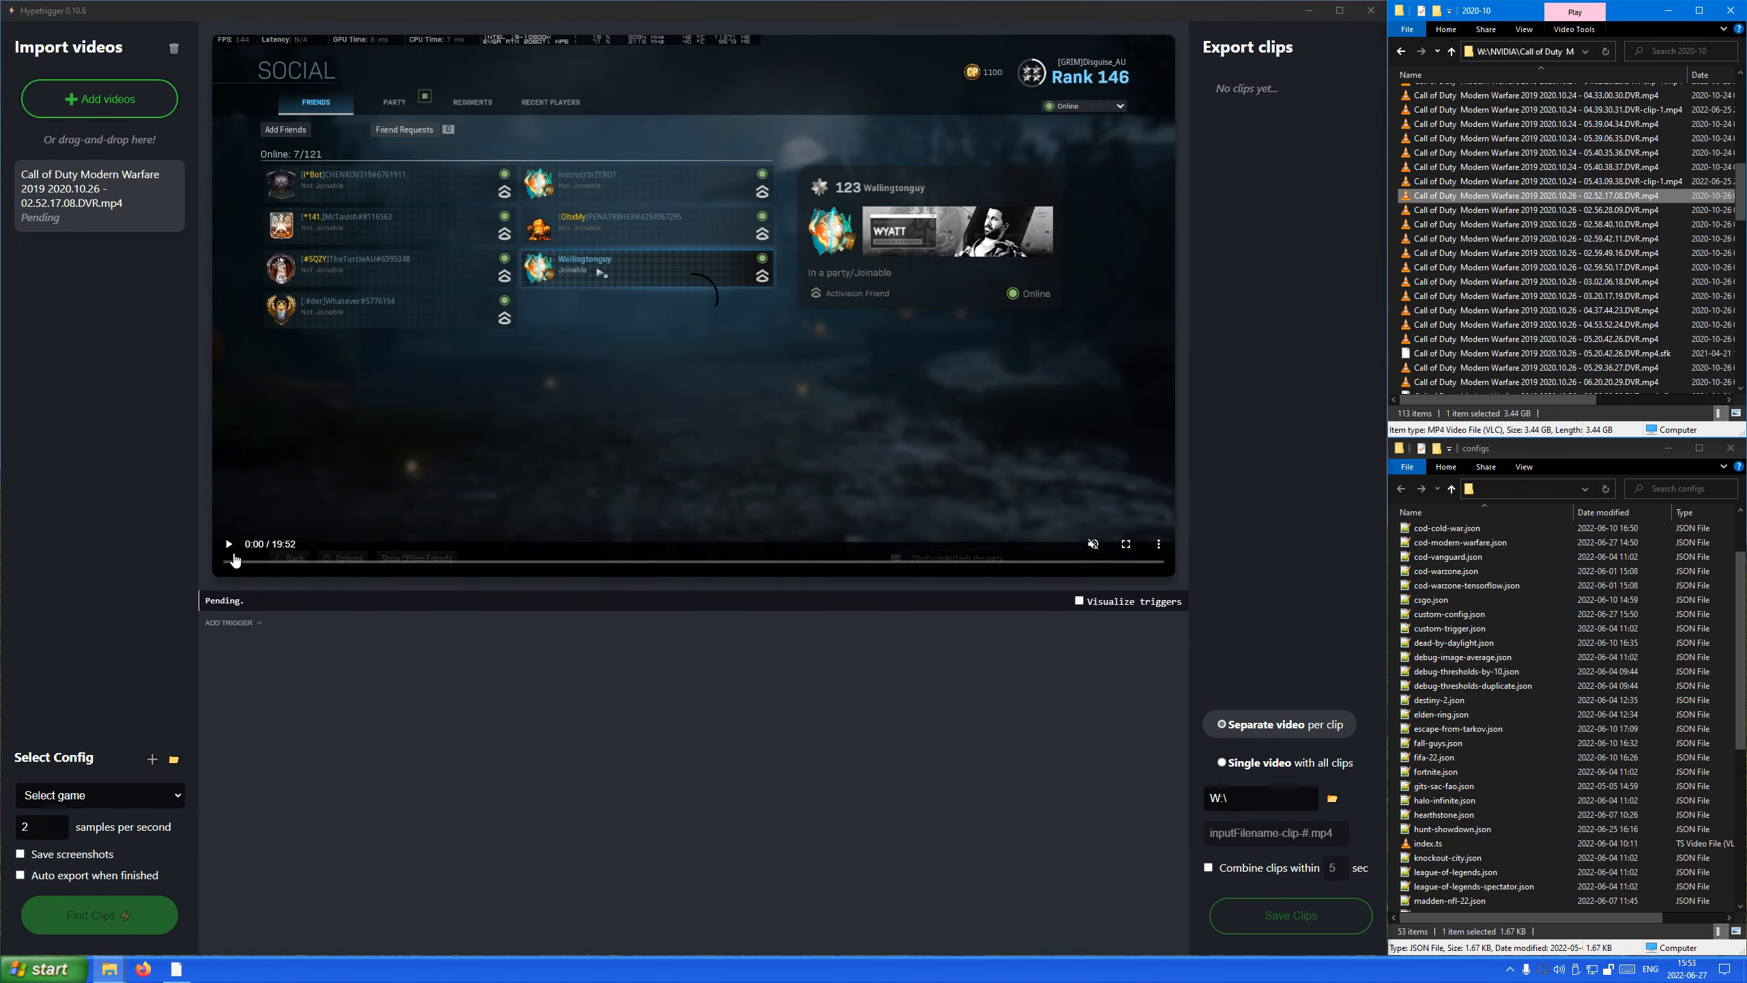
click(229, 545)
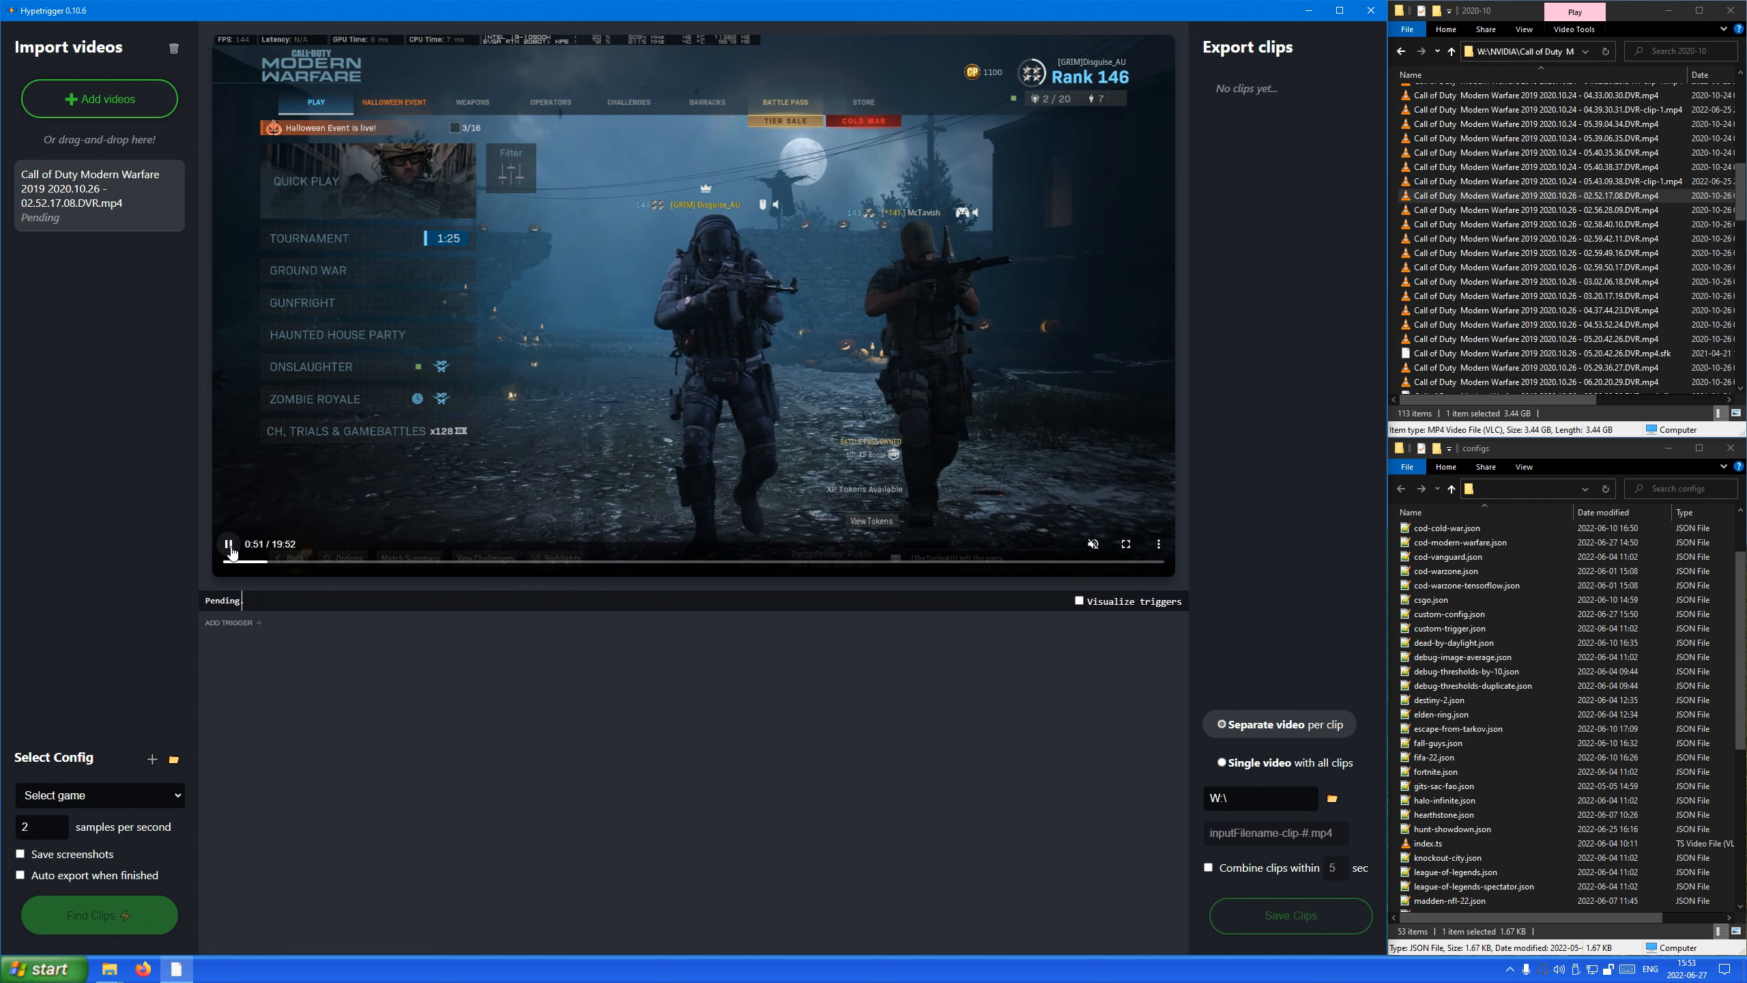
click(230, 544)
drag(268, 562, 662, 566)
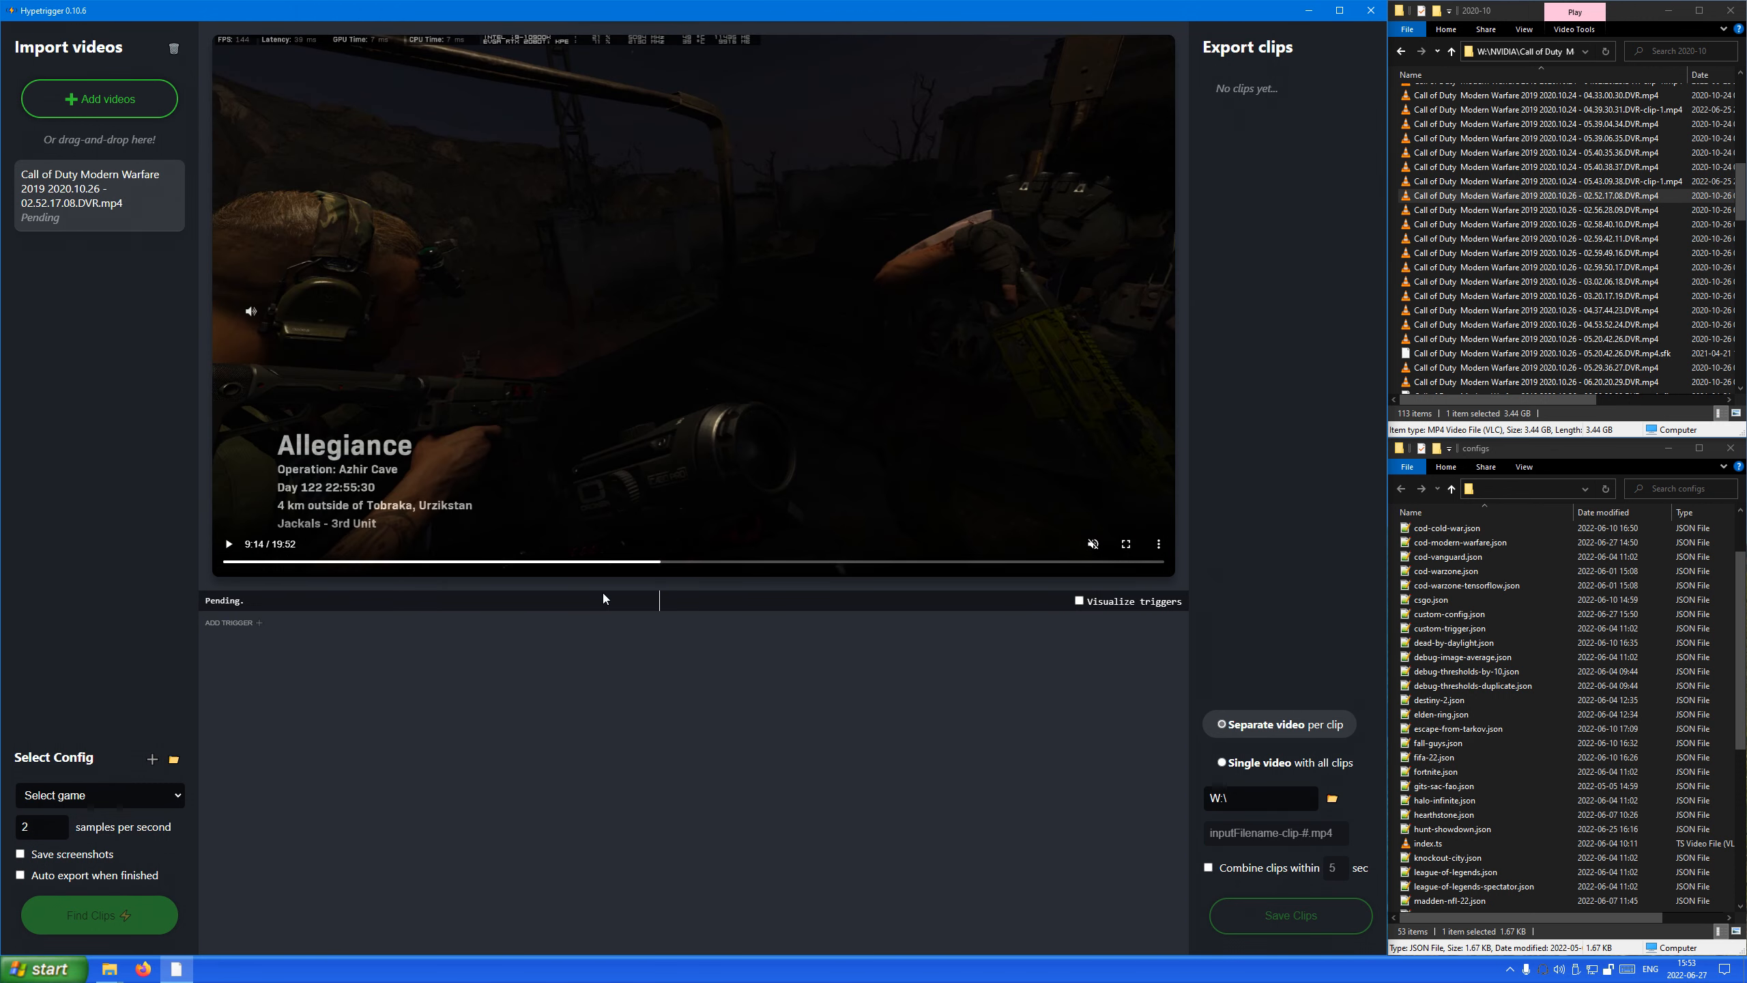
Choose the Call Of Duty: Modern Warfare game config and enable its Loading Screen trigger.
click(75, 795)
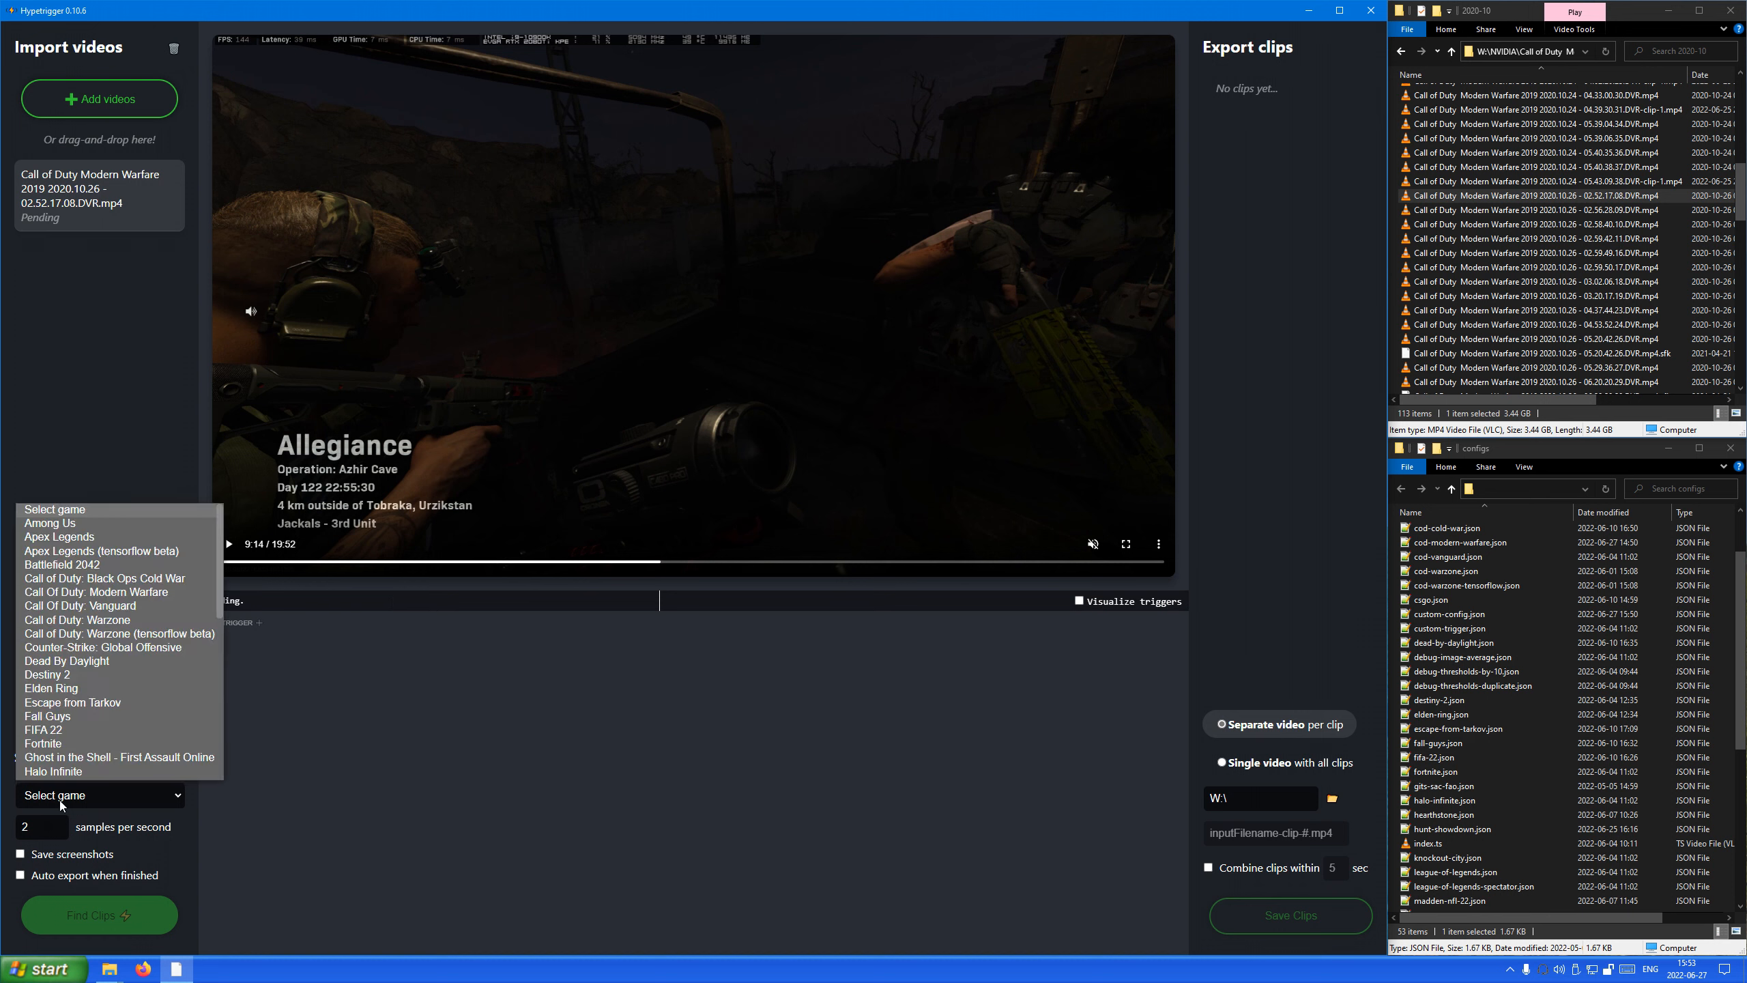
scroll(79, 763, up, 1)
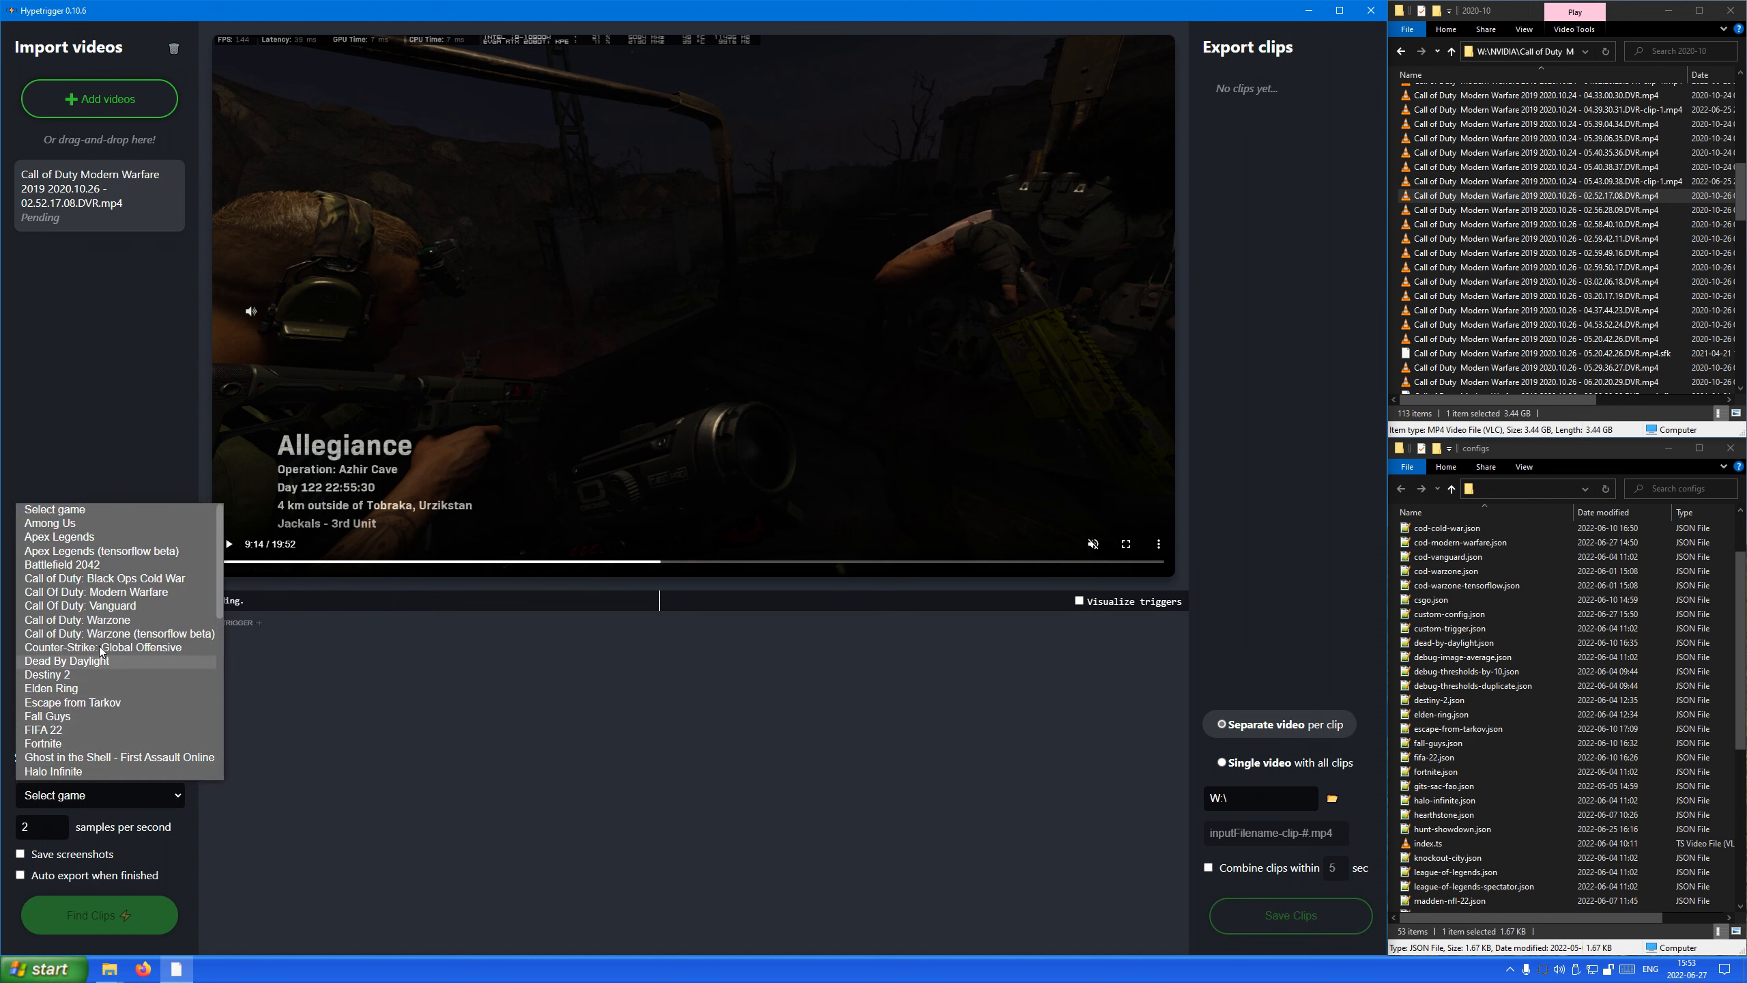
click(139, 593)
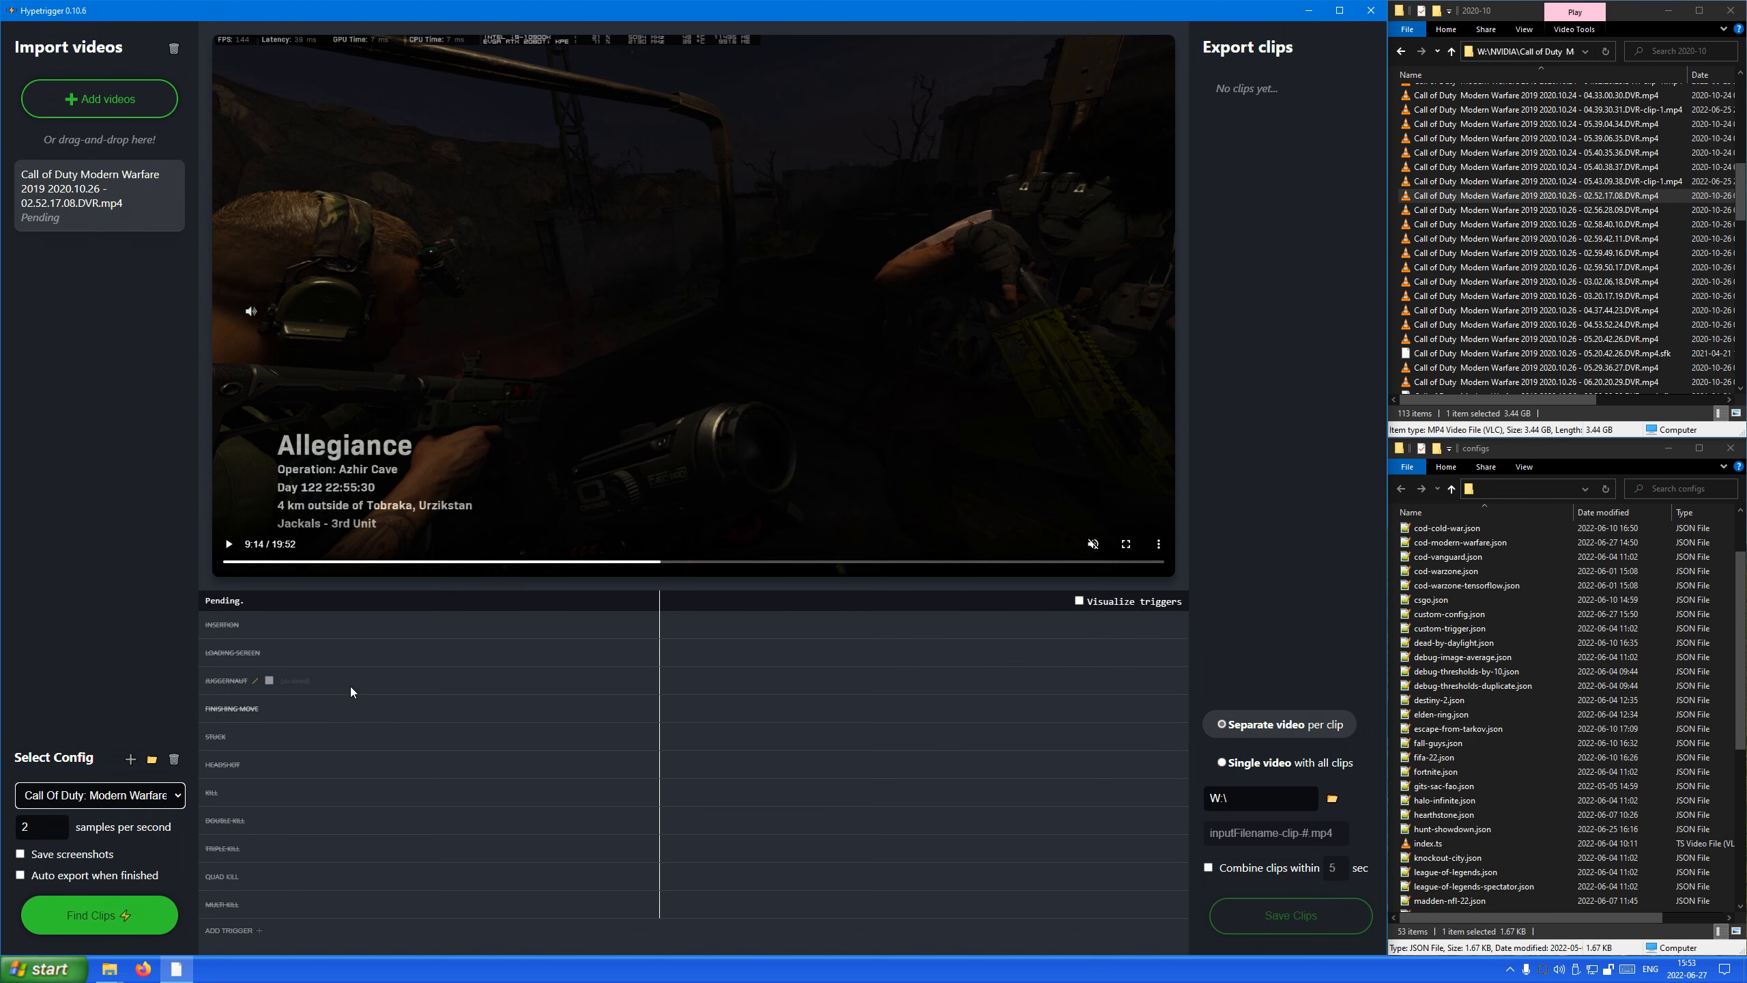
click(282, 653)
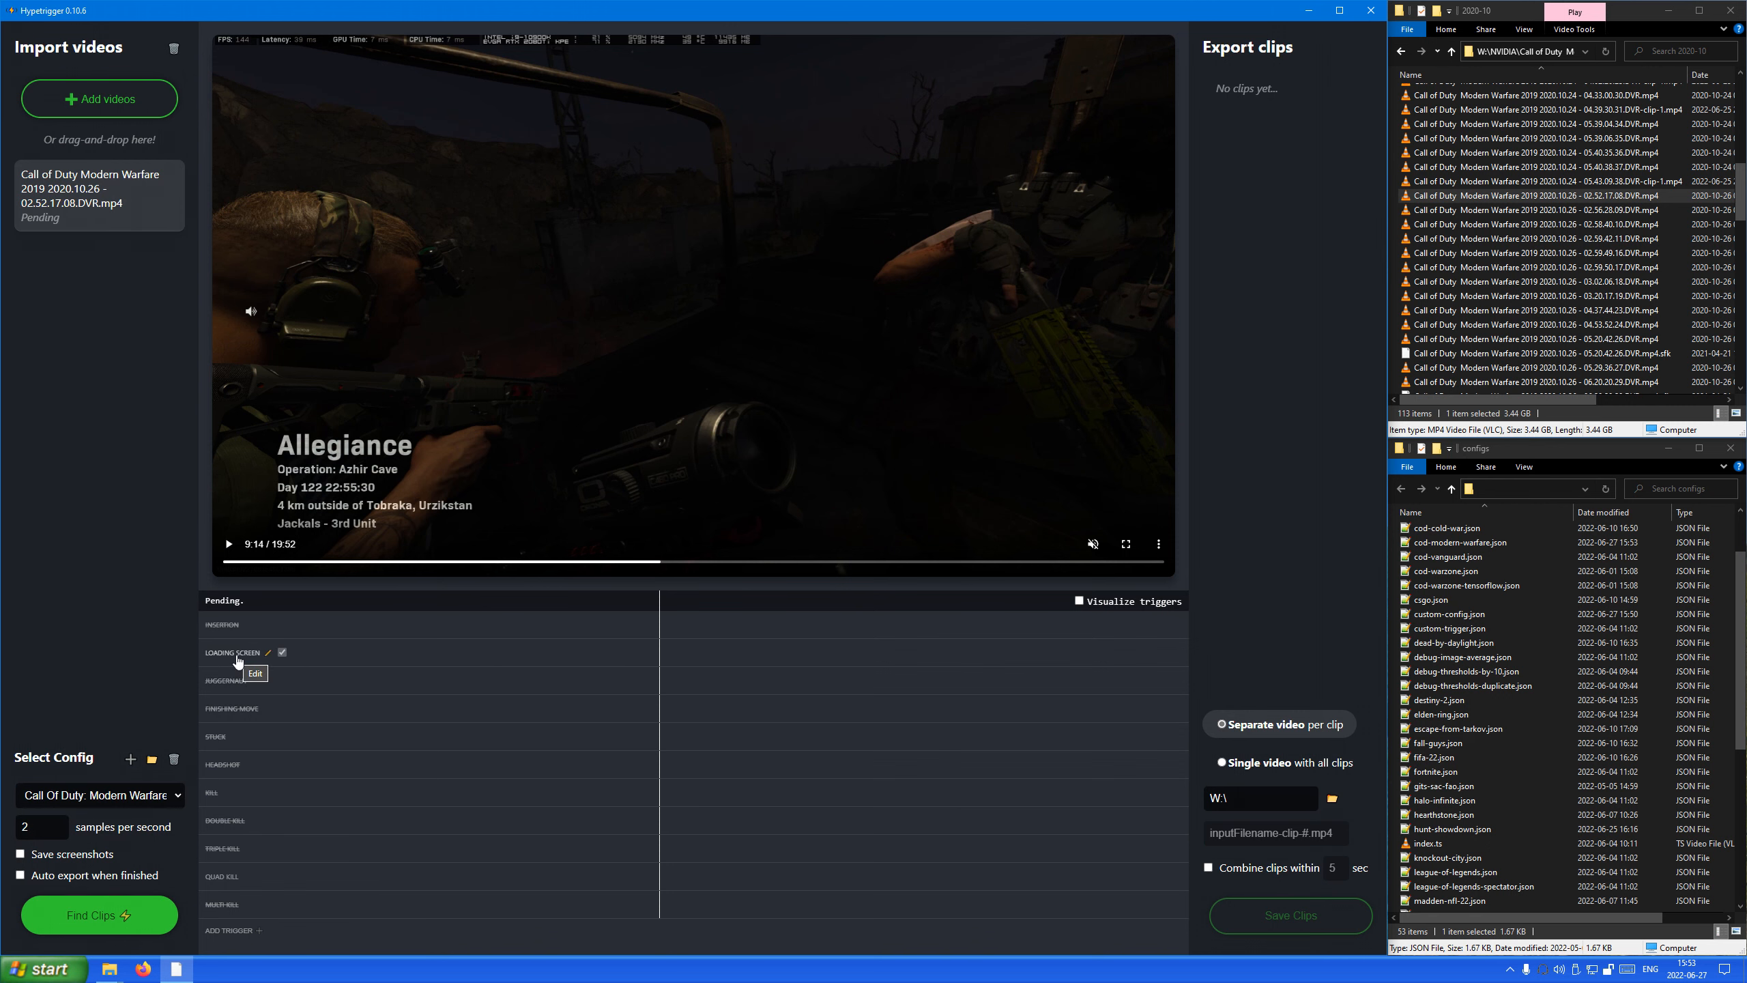
Examine the Loading Screen trigger's clip durations and check its crop area against the video at about 8:51 and 8:34.
click(239, 660)
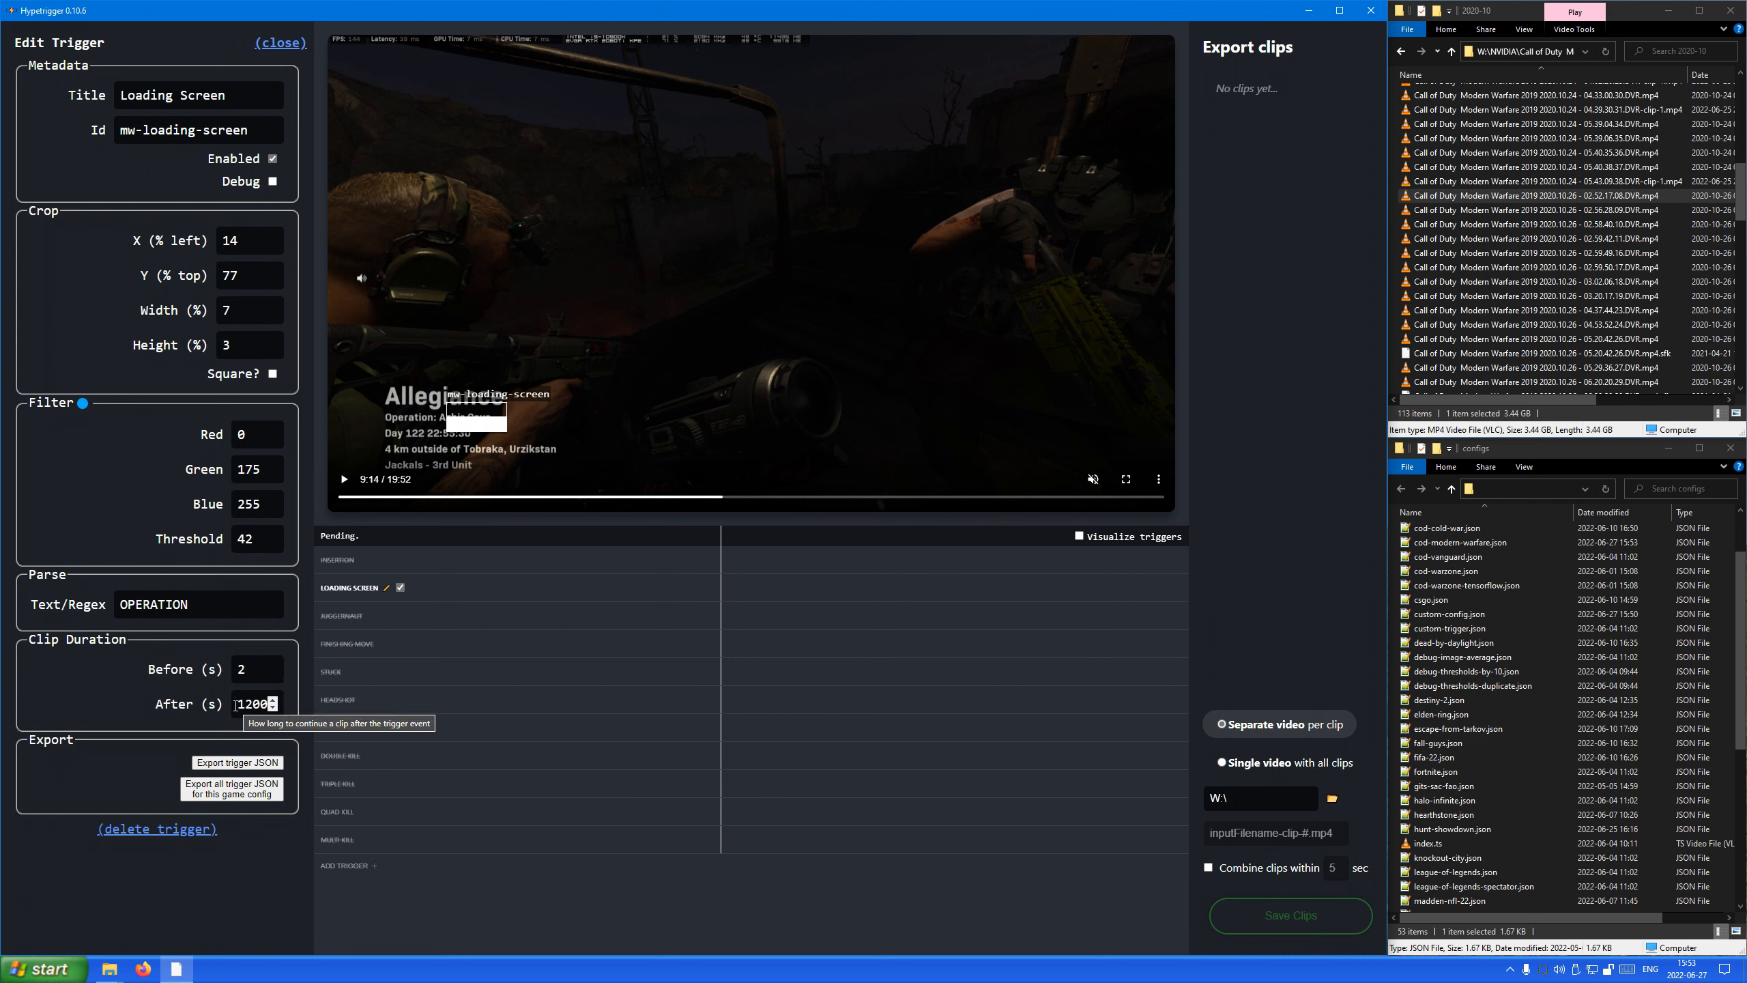
drag(236, 705, 315, 708)
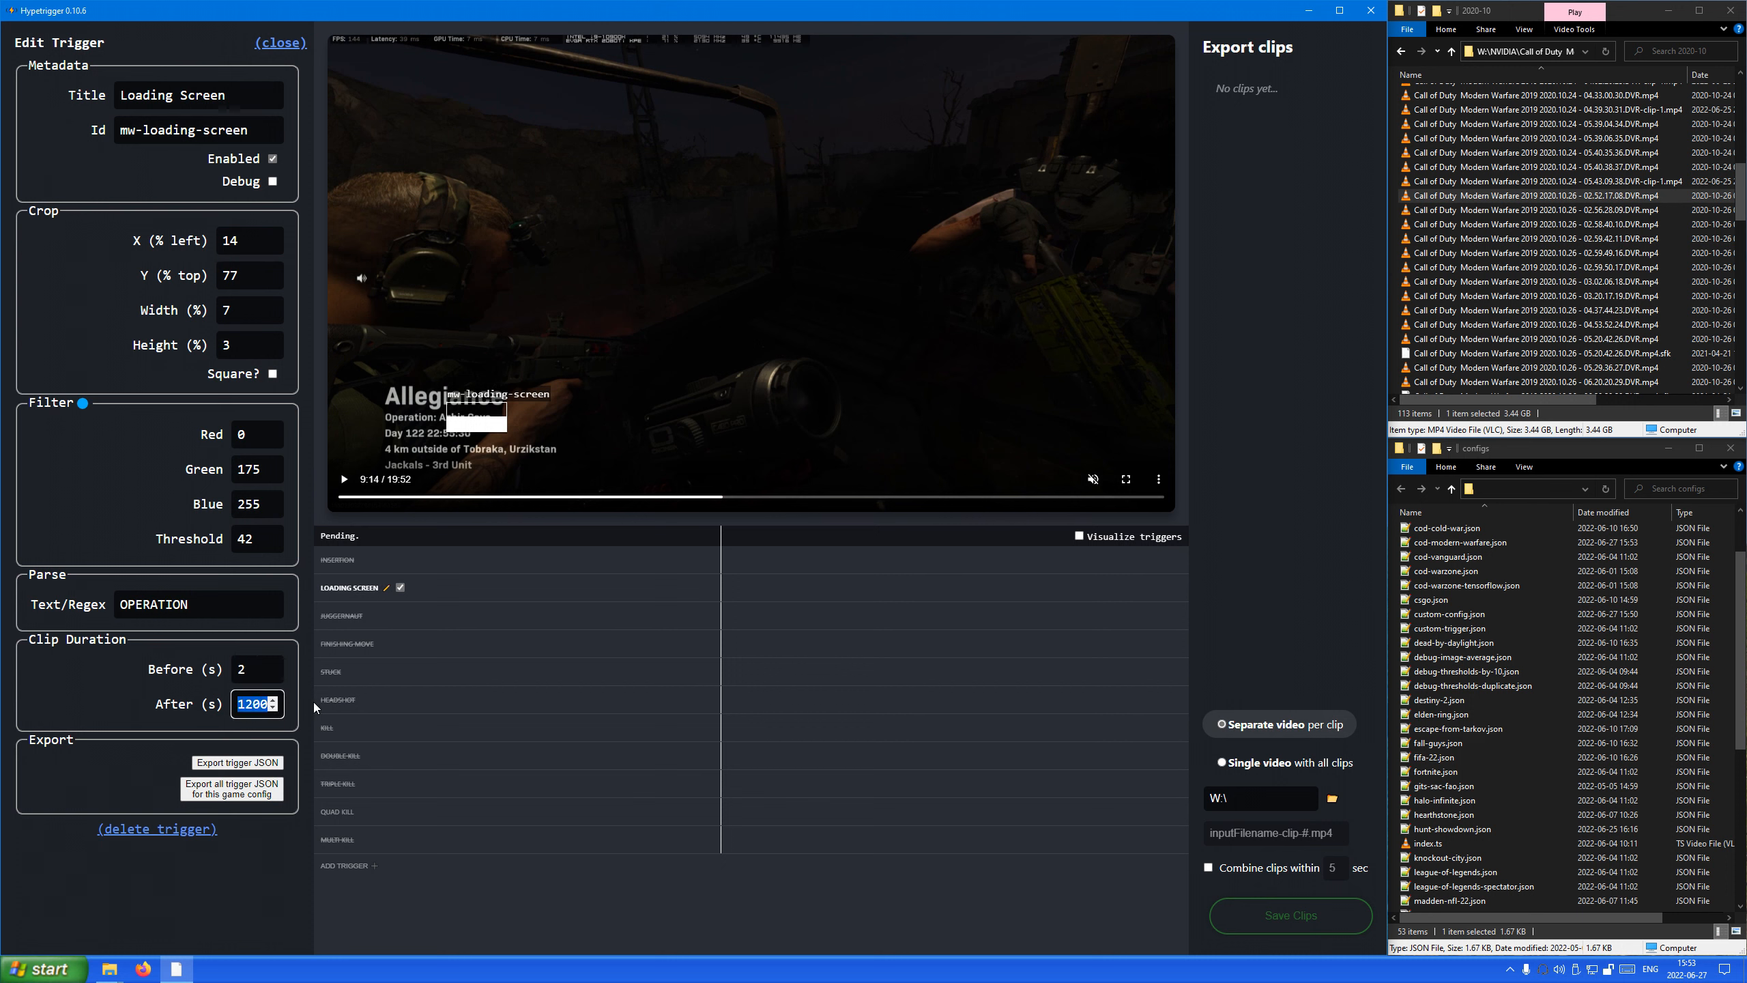
click(242, 701)
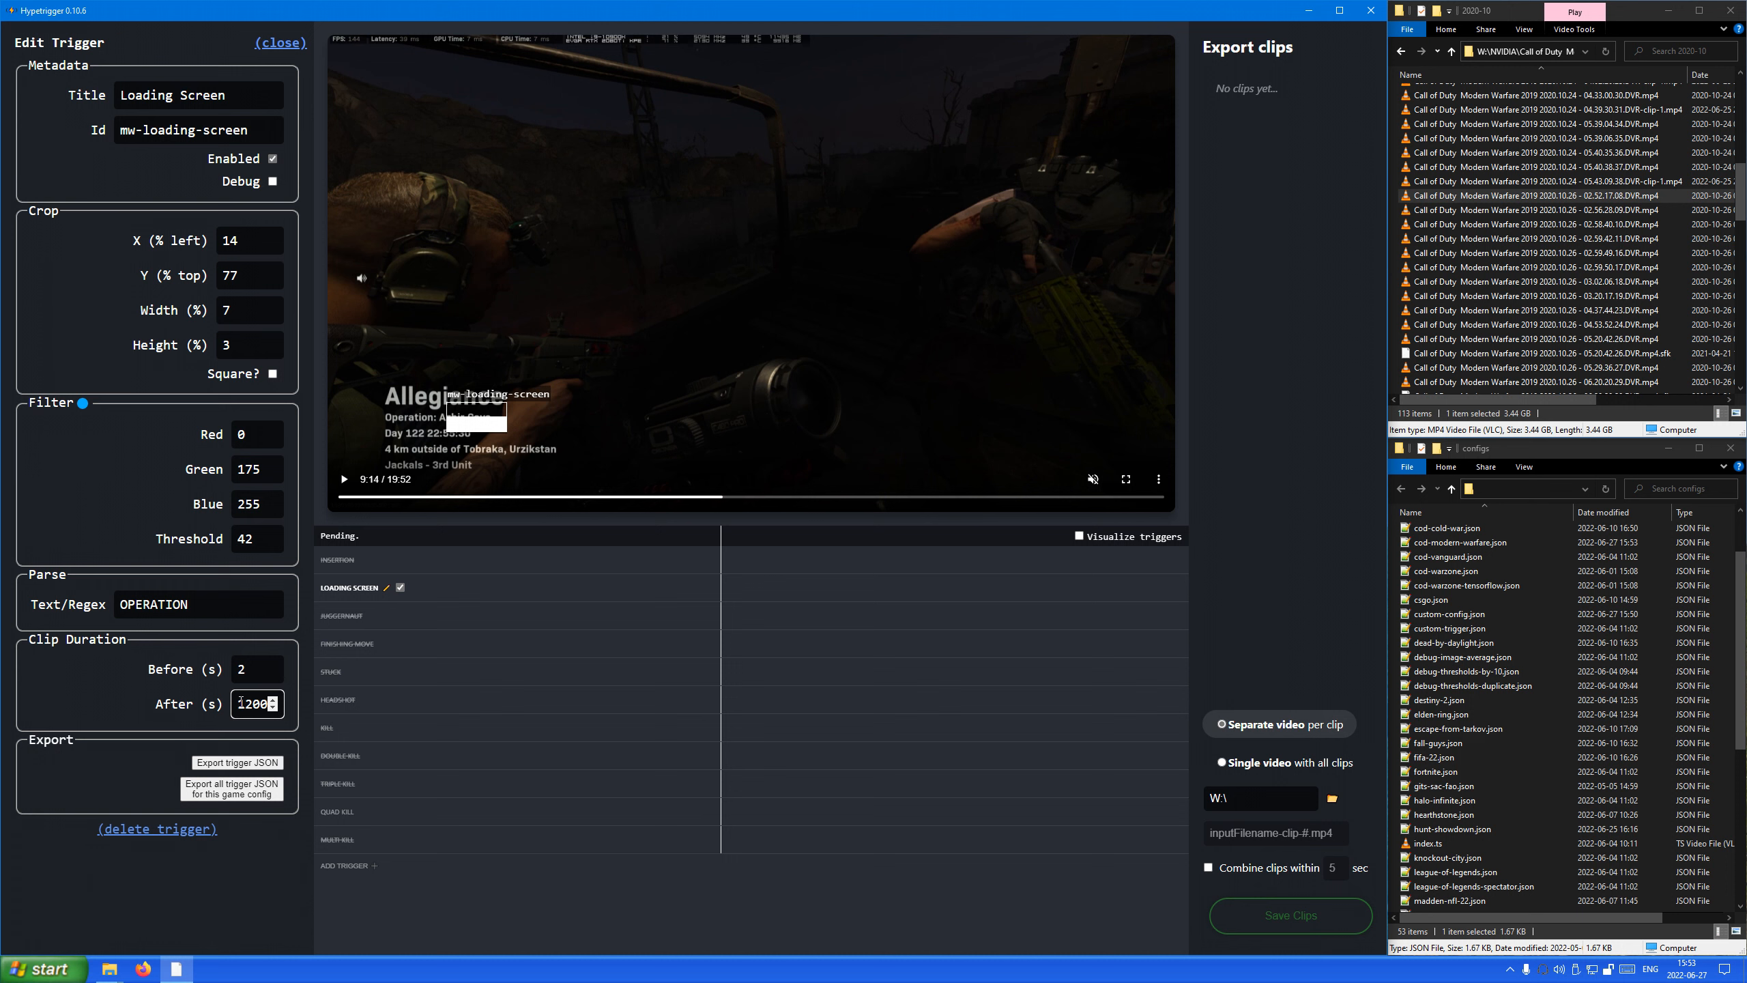
click(255, 669)
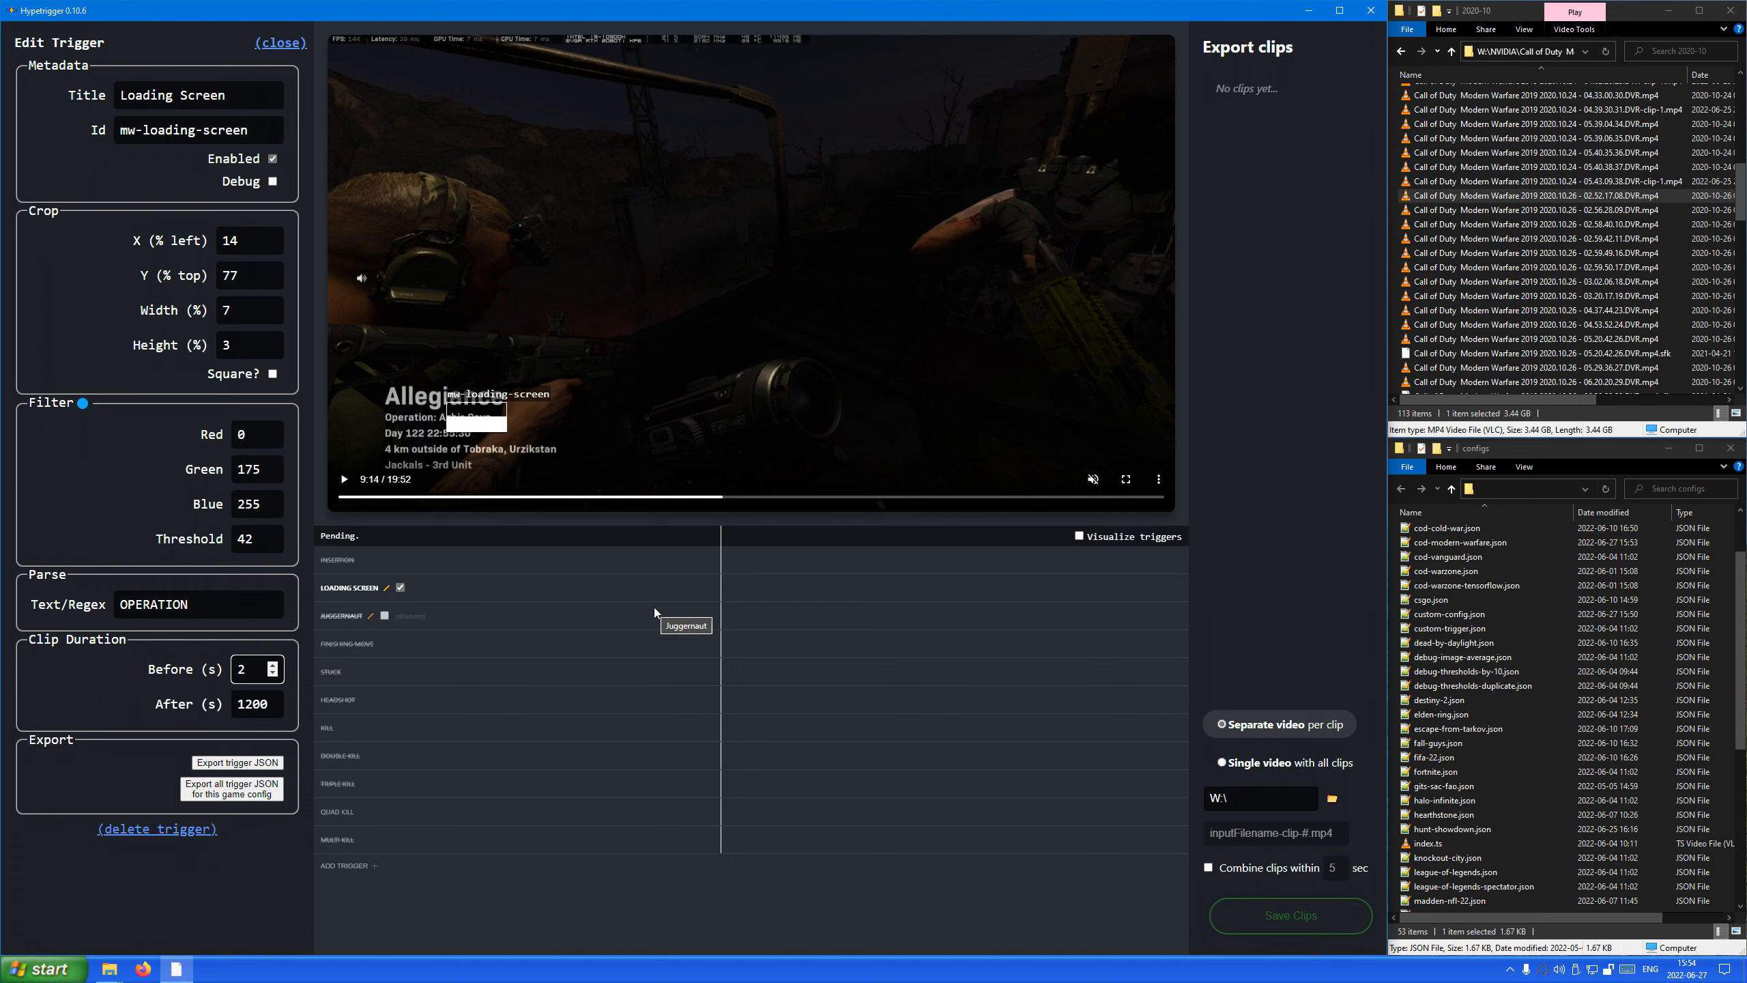
click(707, 496)
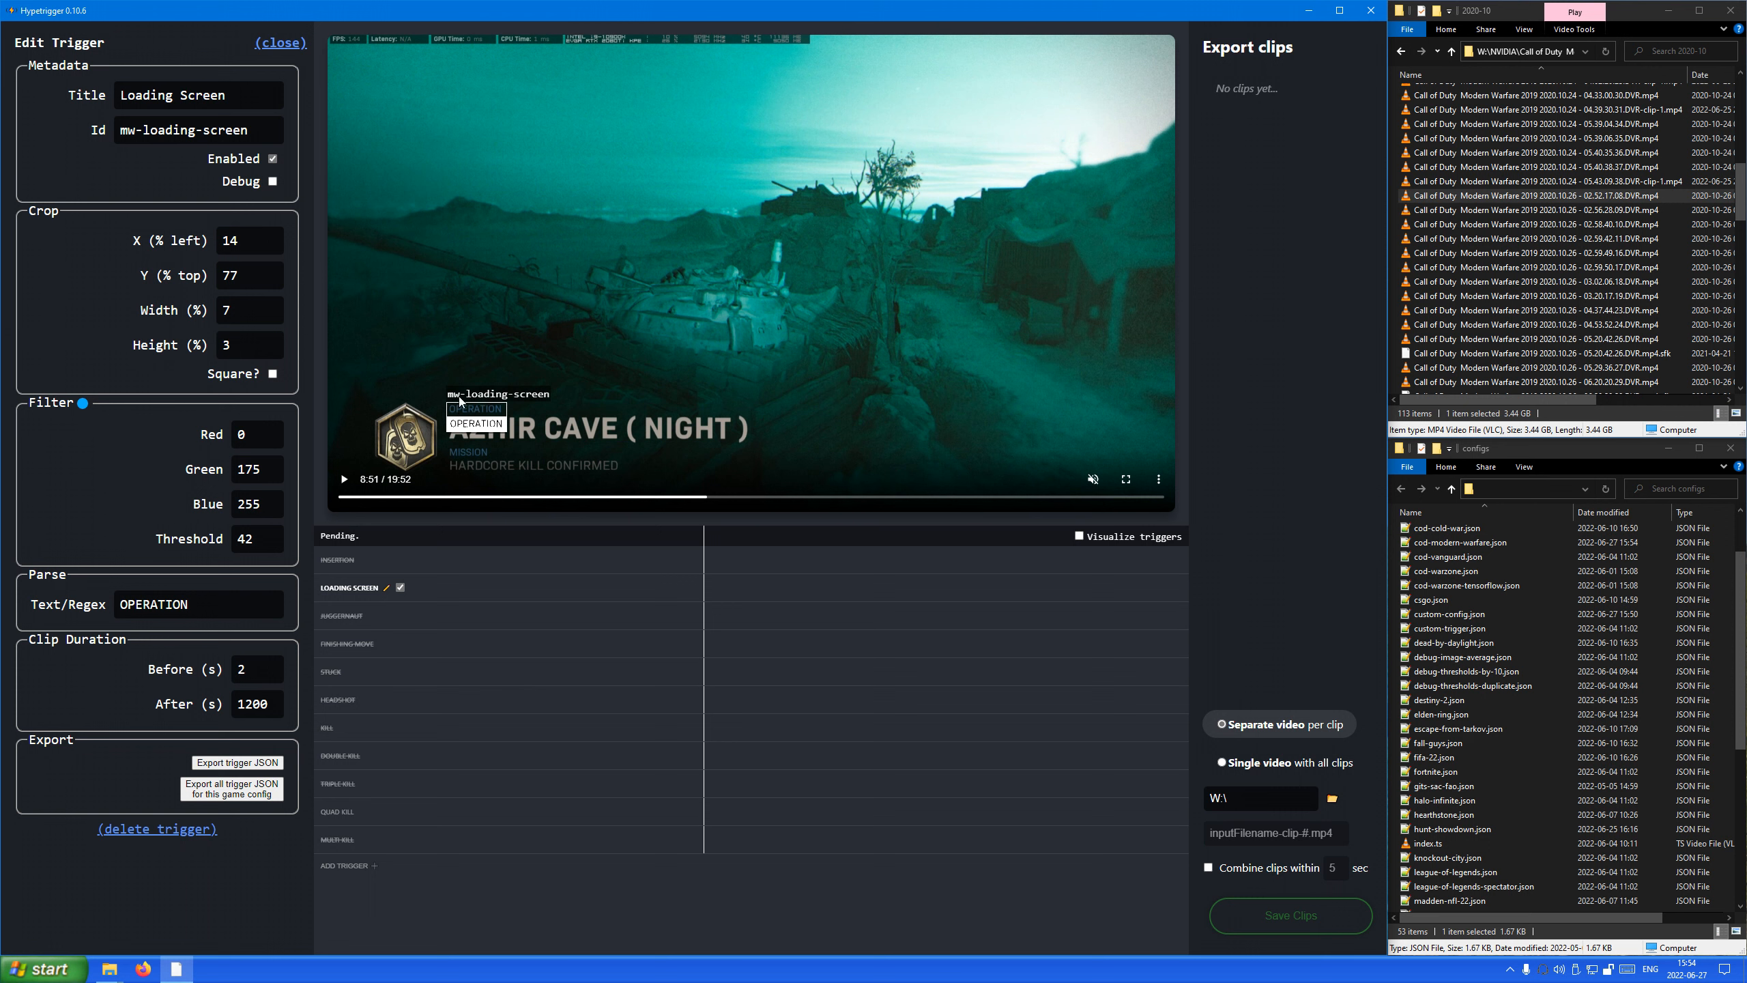
click(696, 498)
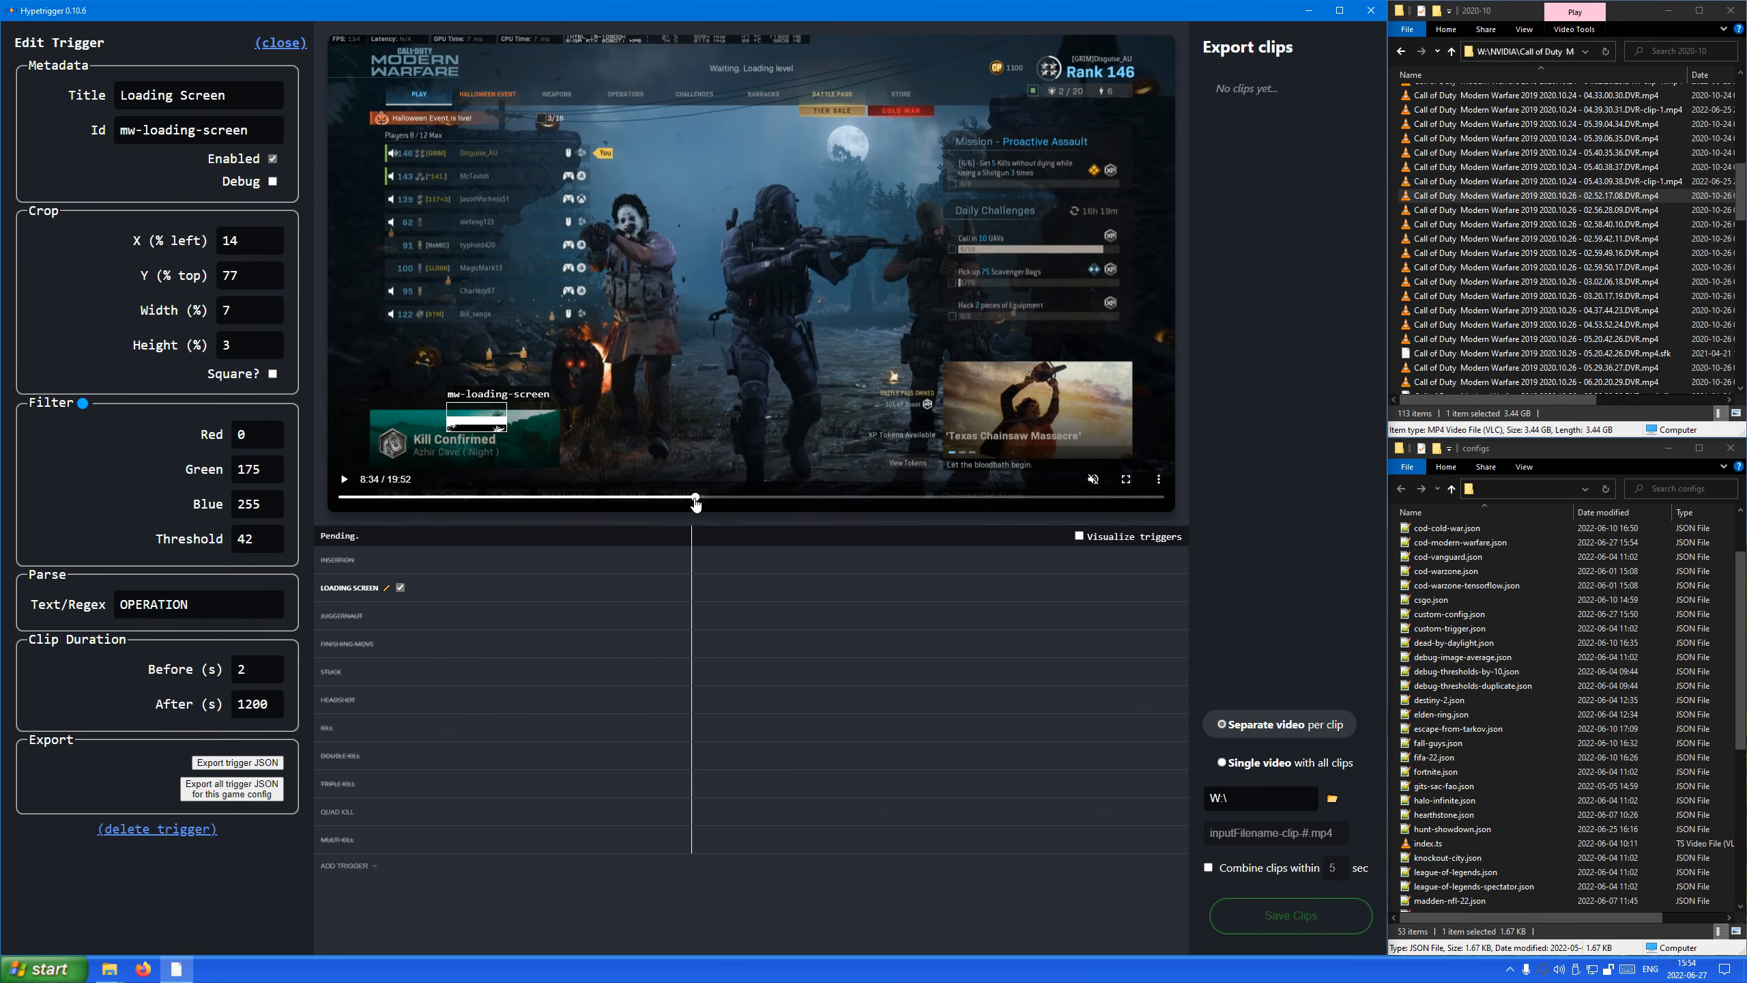
click(289, 46)
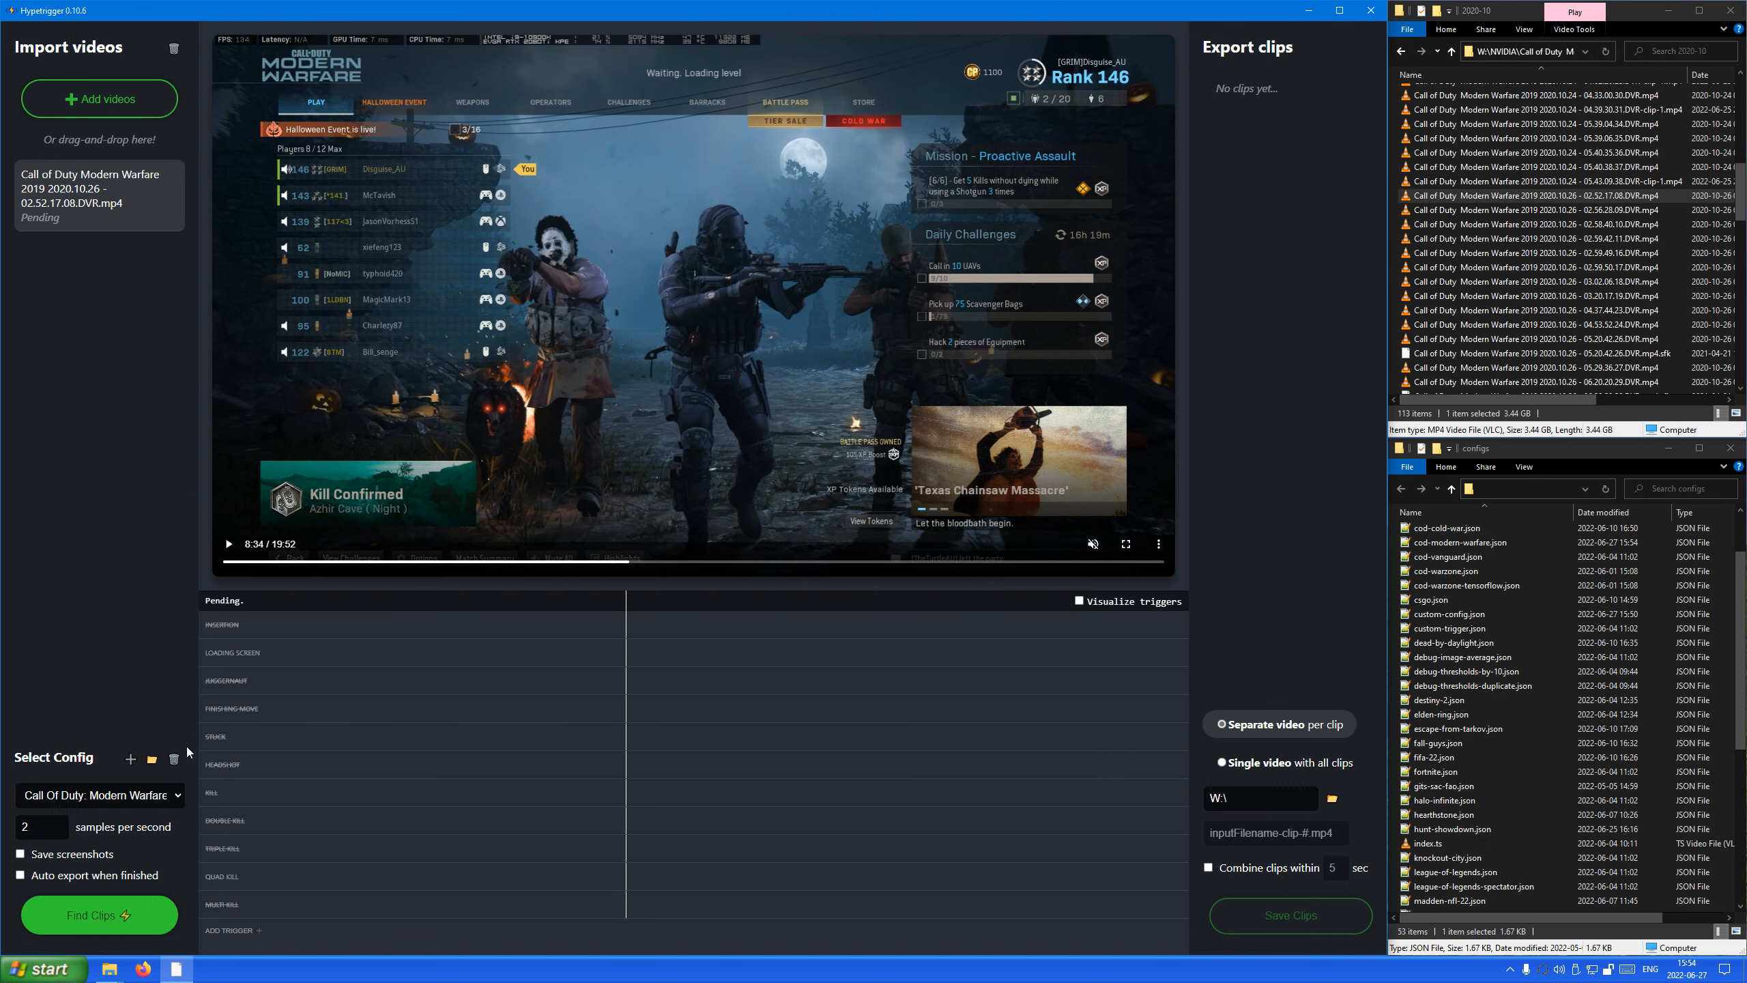
Run clip detection on the imported video and stop the processing once the loading screen clip is found.
click(105, 918)
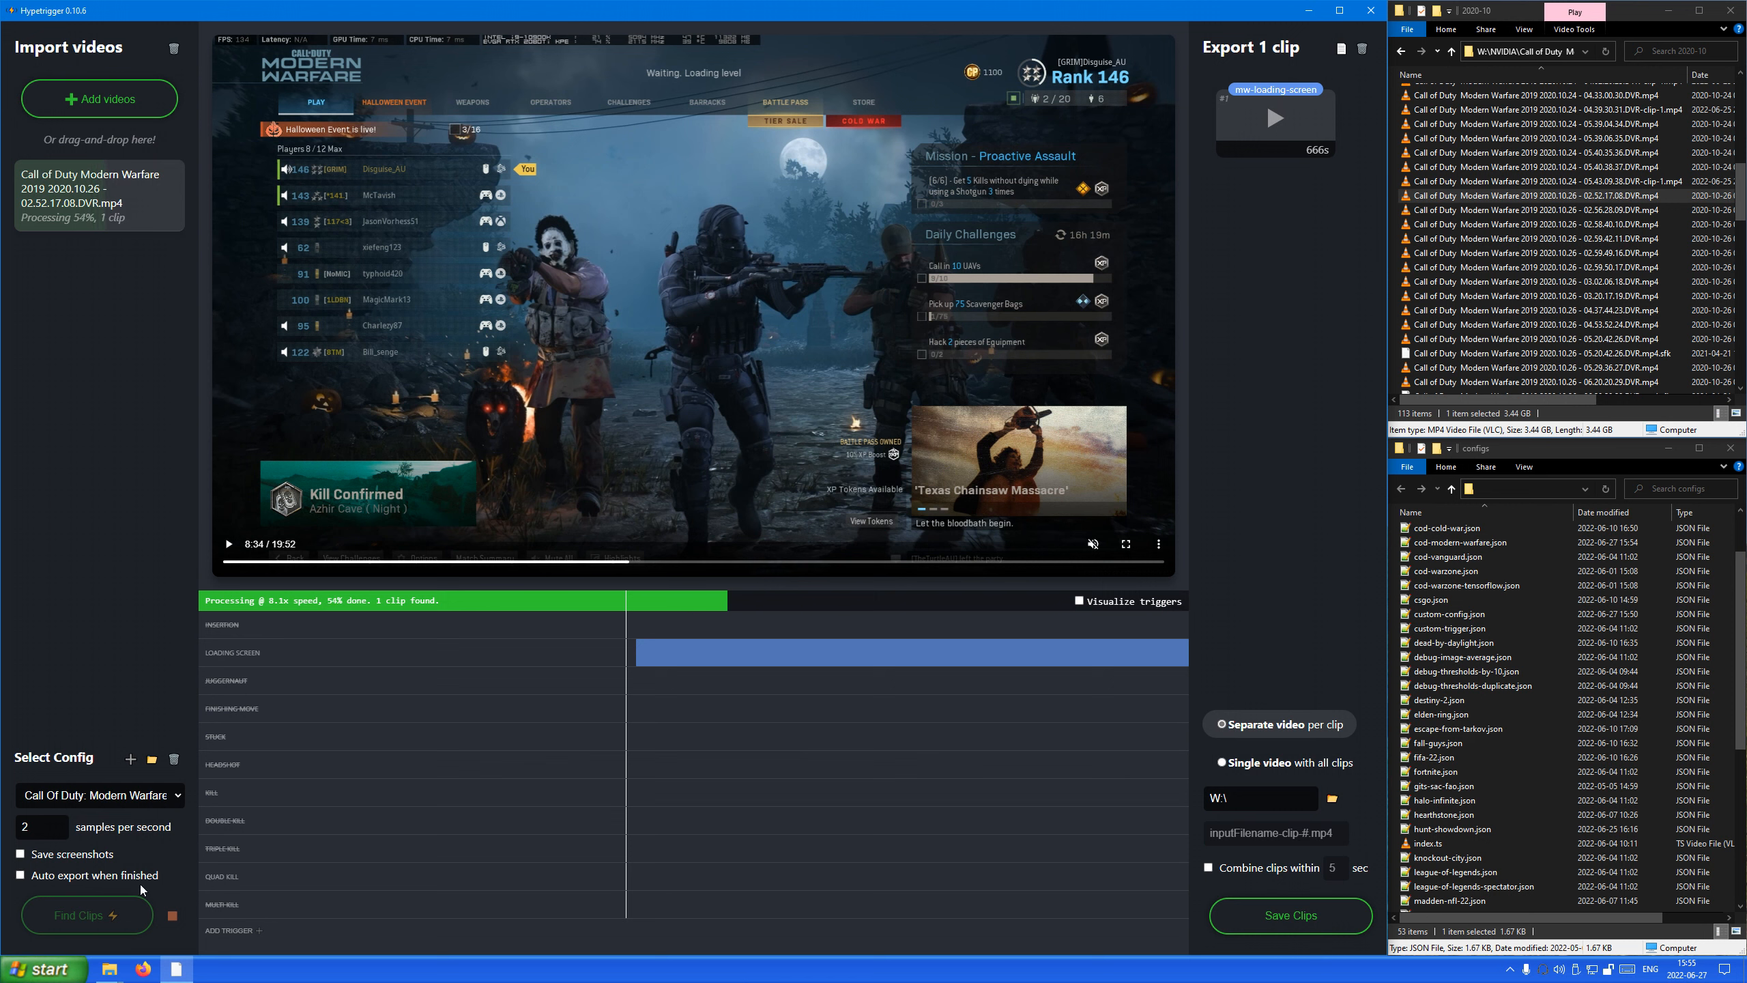
click(172, 916)
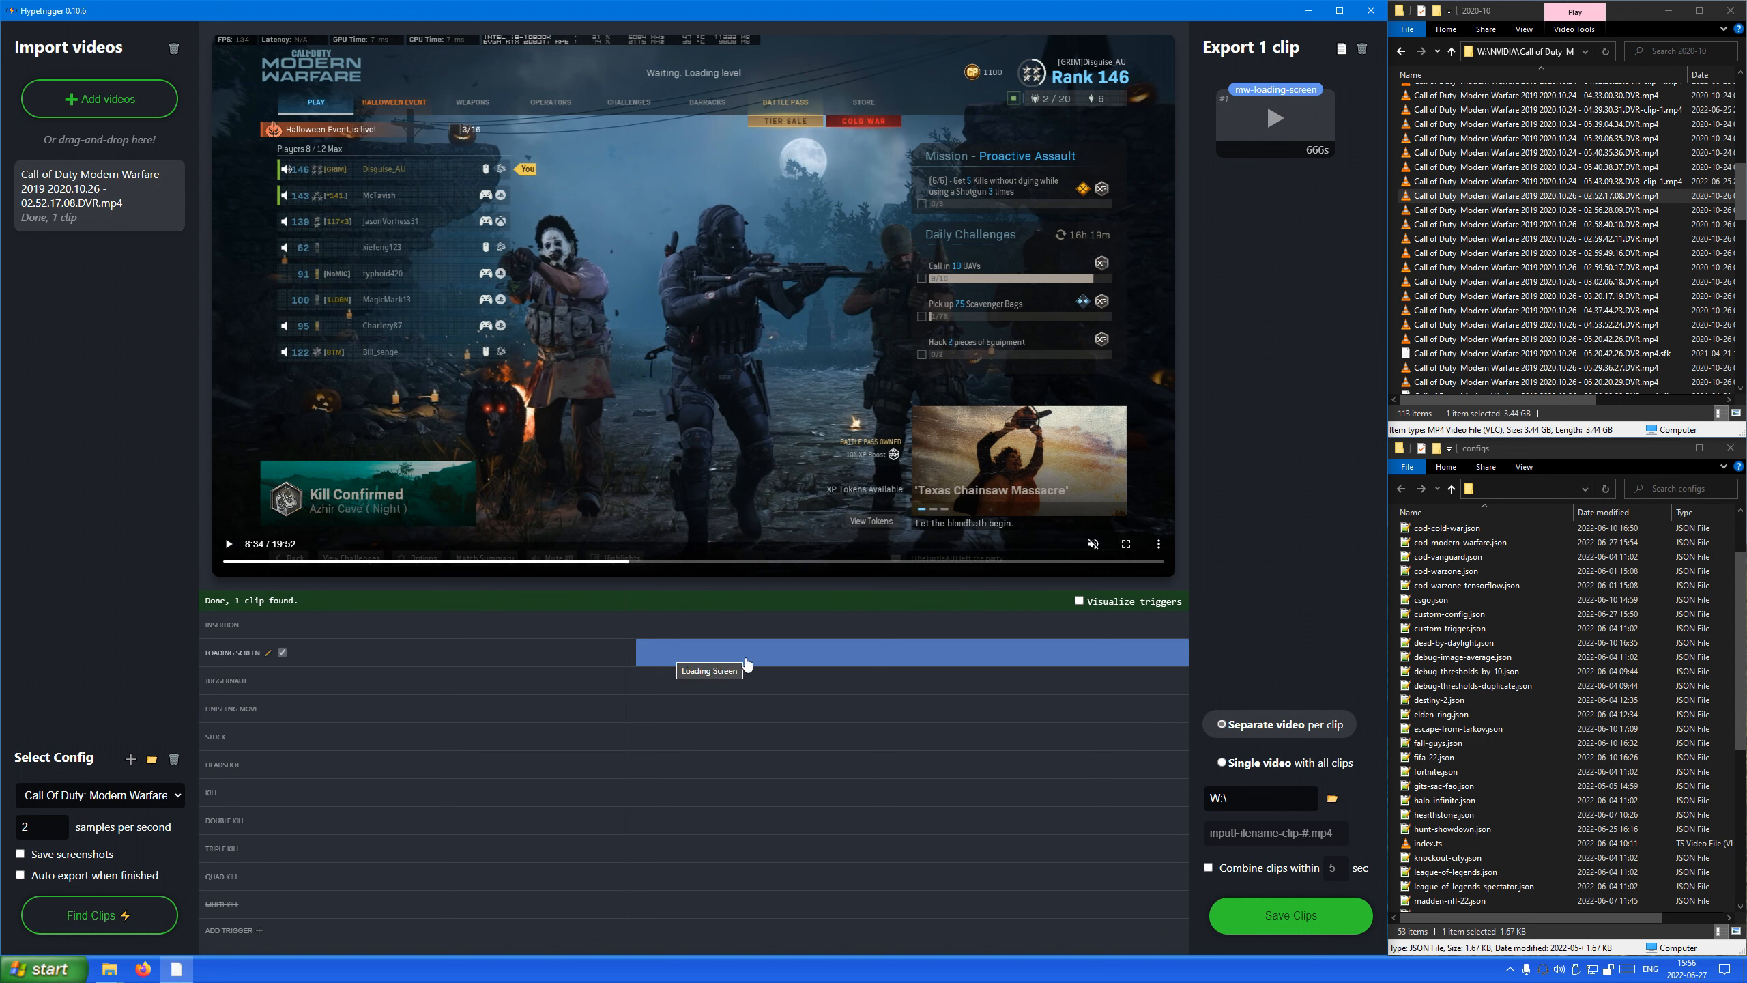
Play the video around the start of the detected loading screen clip, at about 8:46.
click(229, 545)
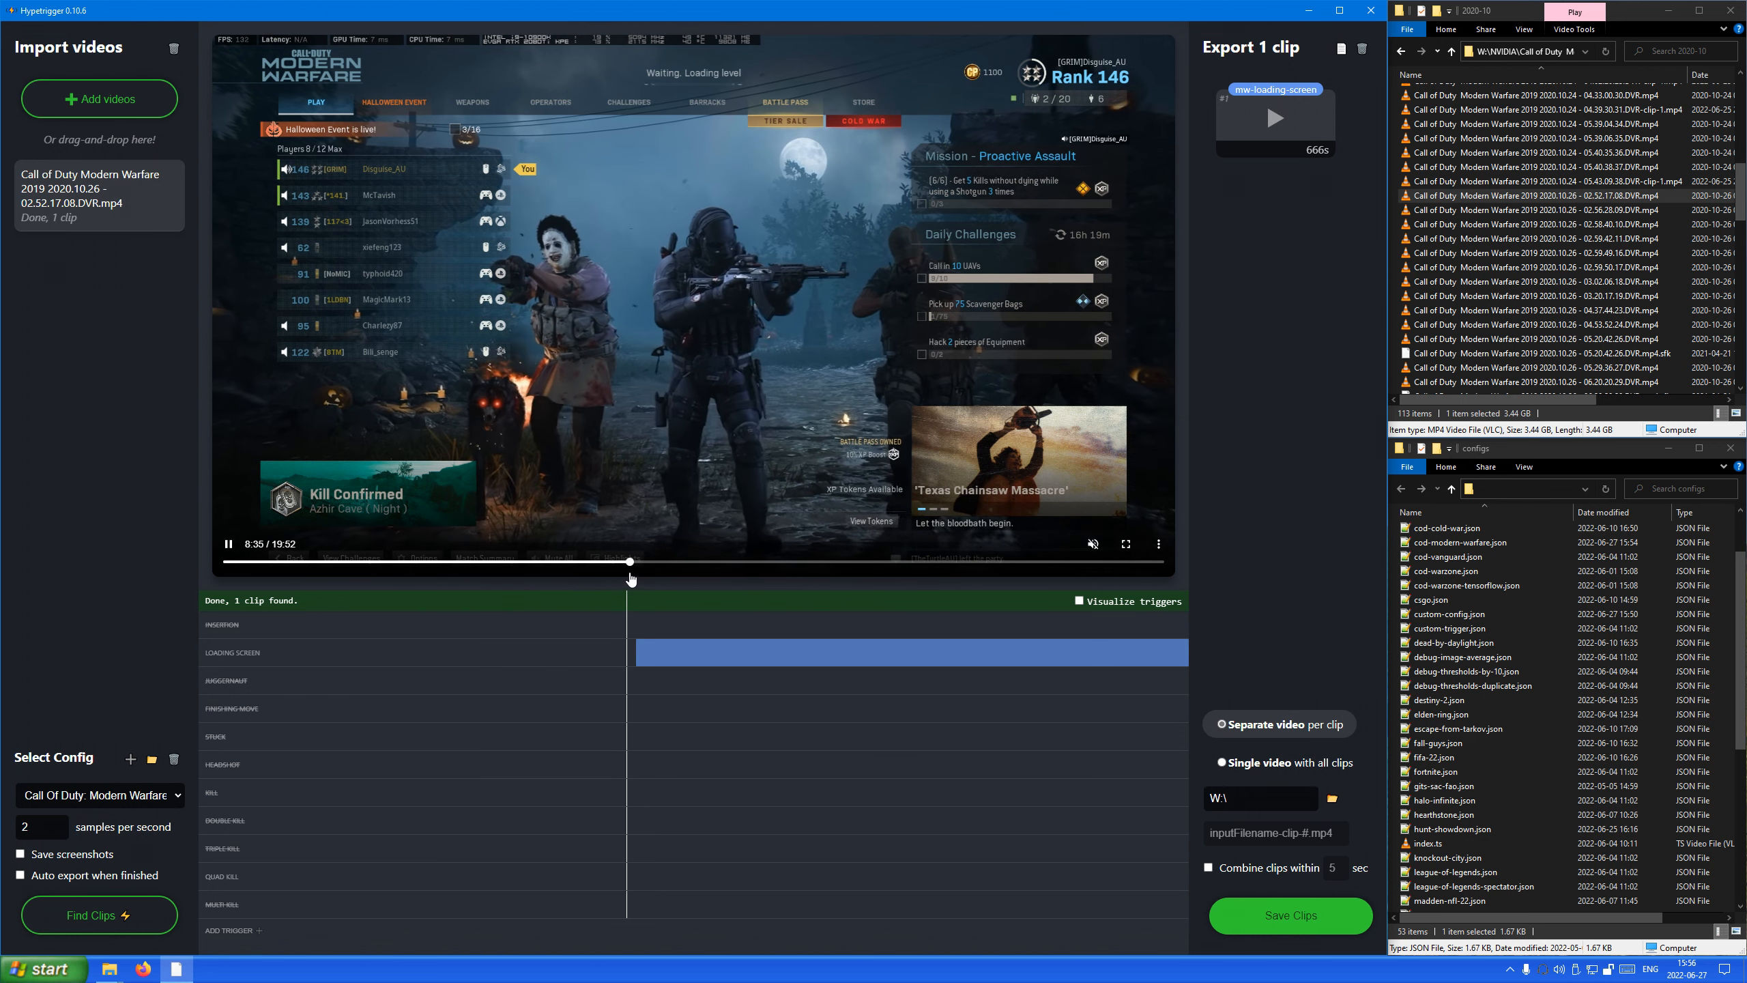
click(637, 562)
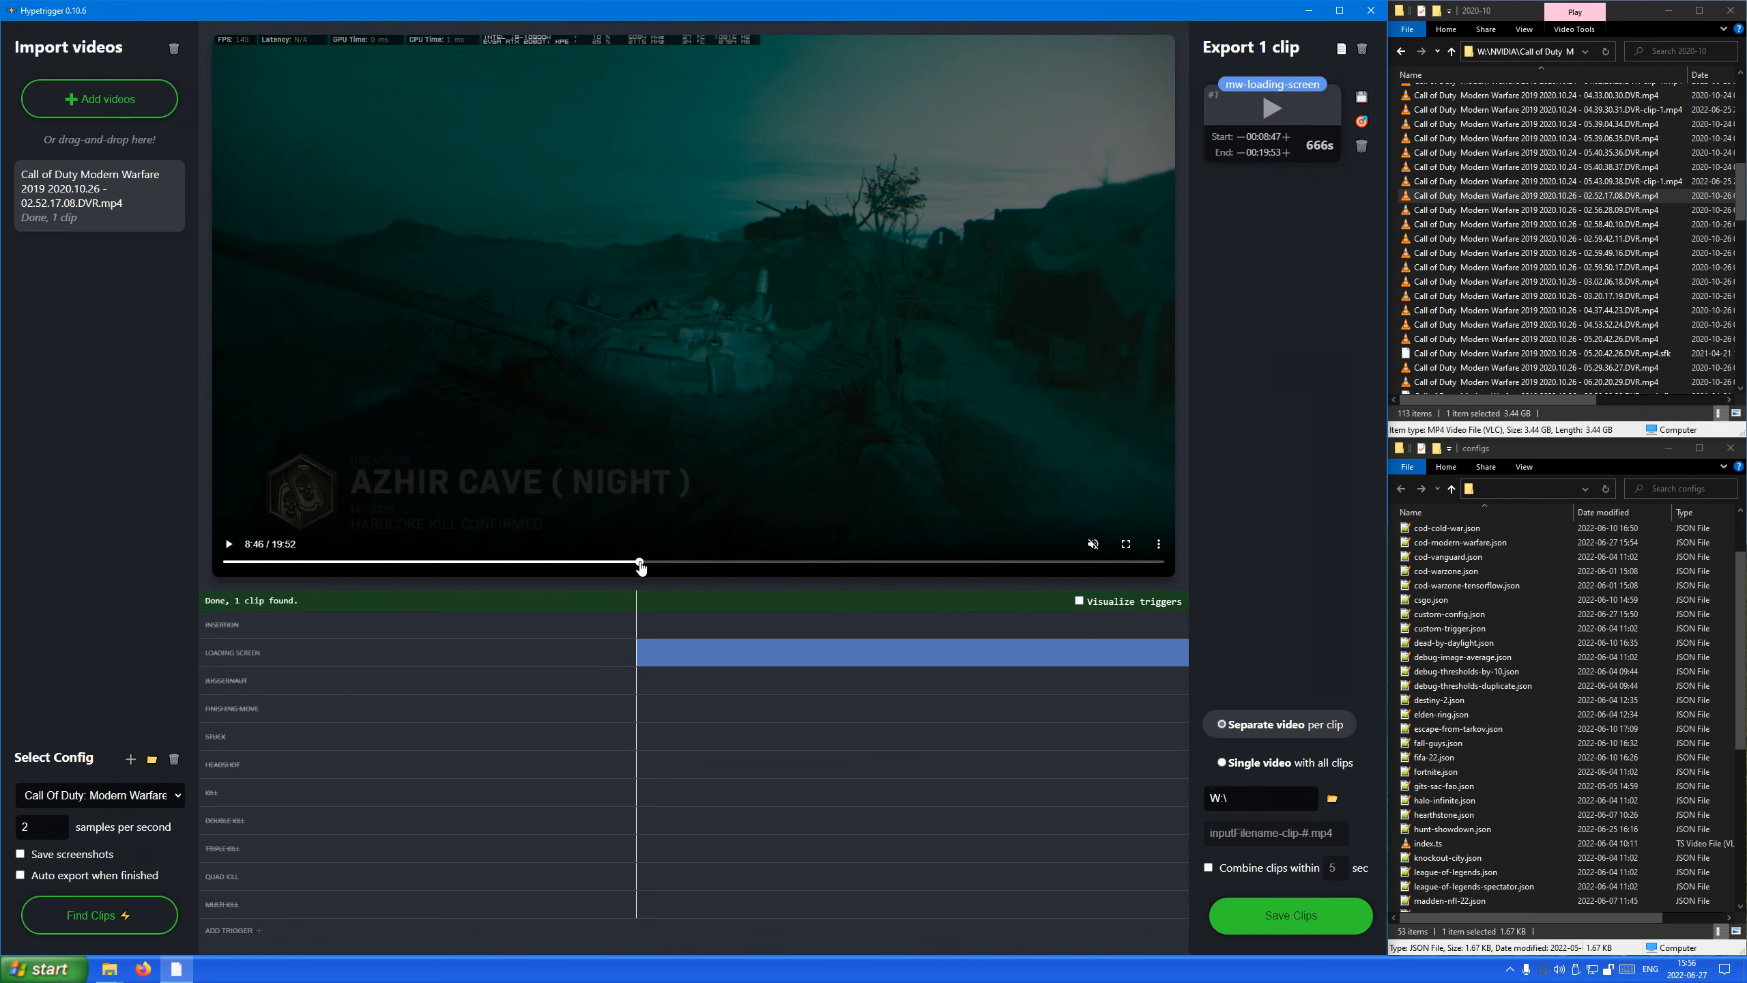
click(231, 545)
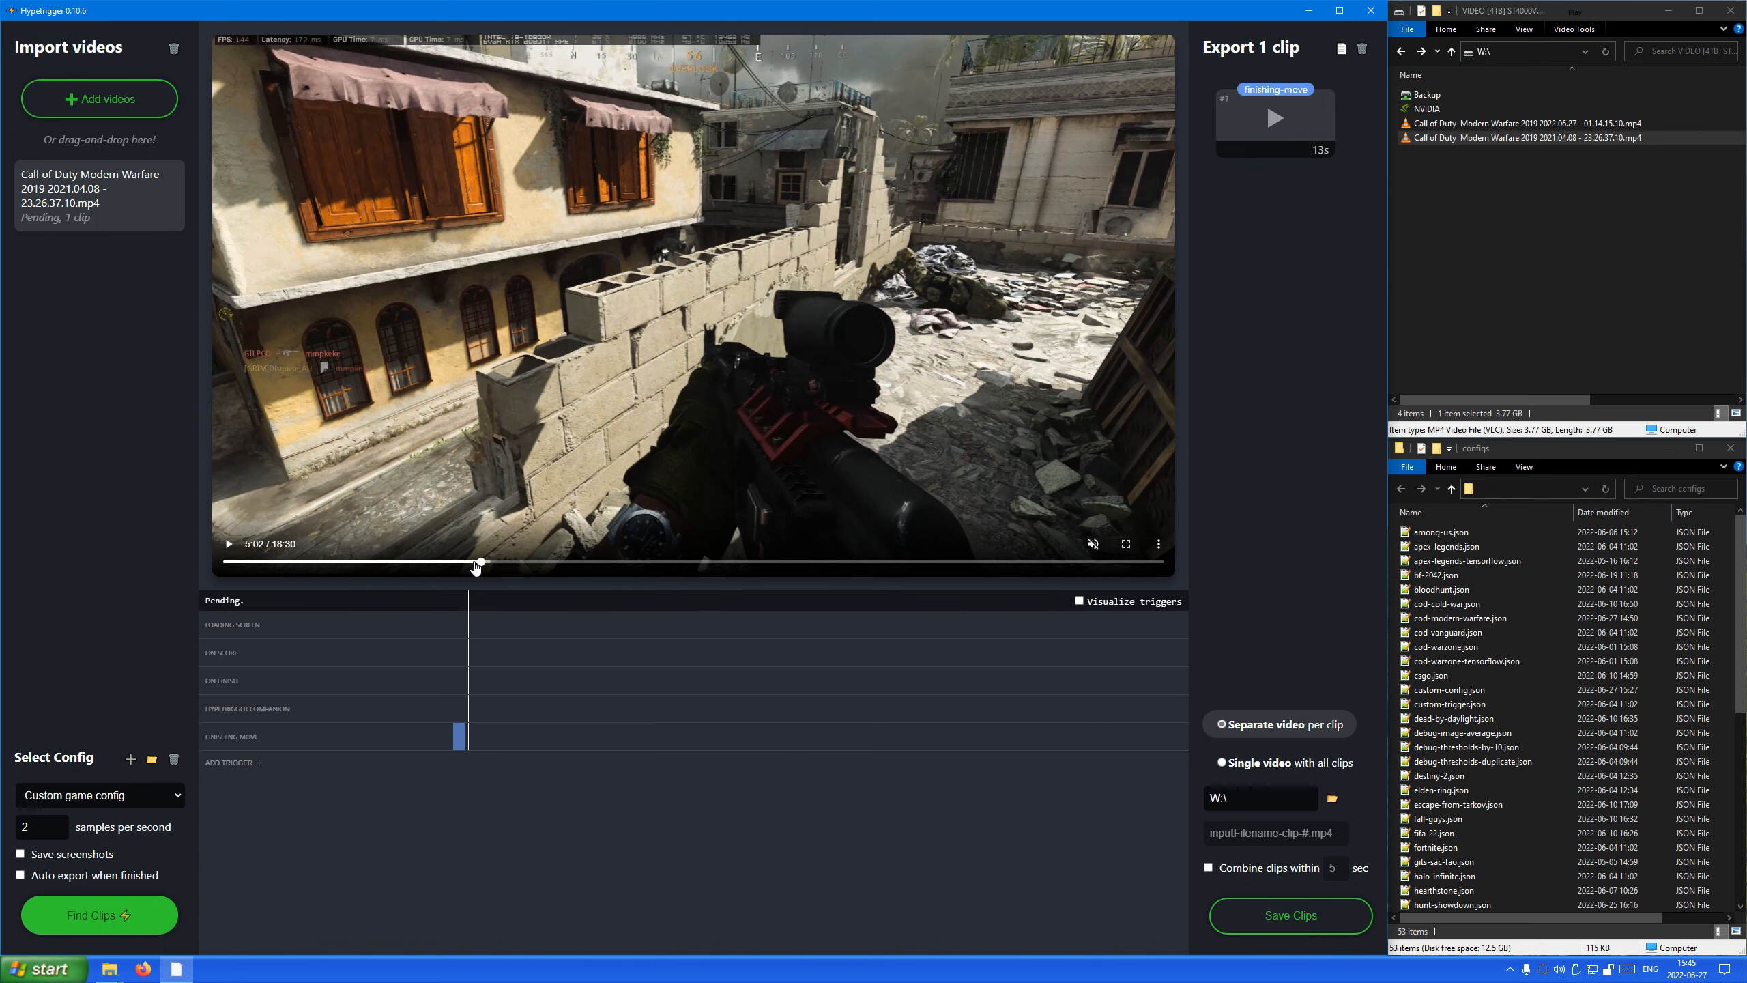
Review the finishing-move clip by moving the playback between about 4:46 and 4:56 and pausing at 4:55.
click(471, 562)
click(468, 561)
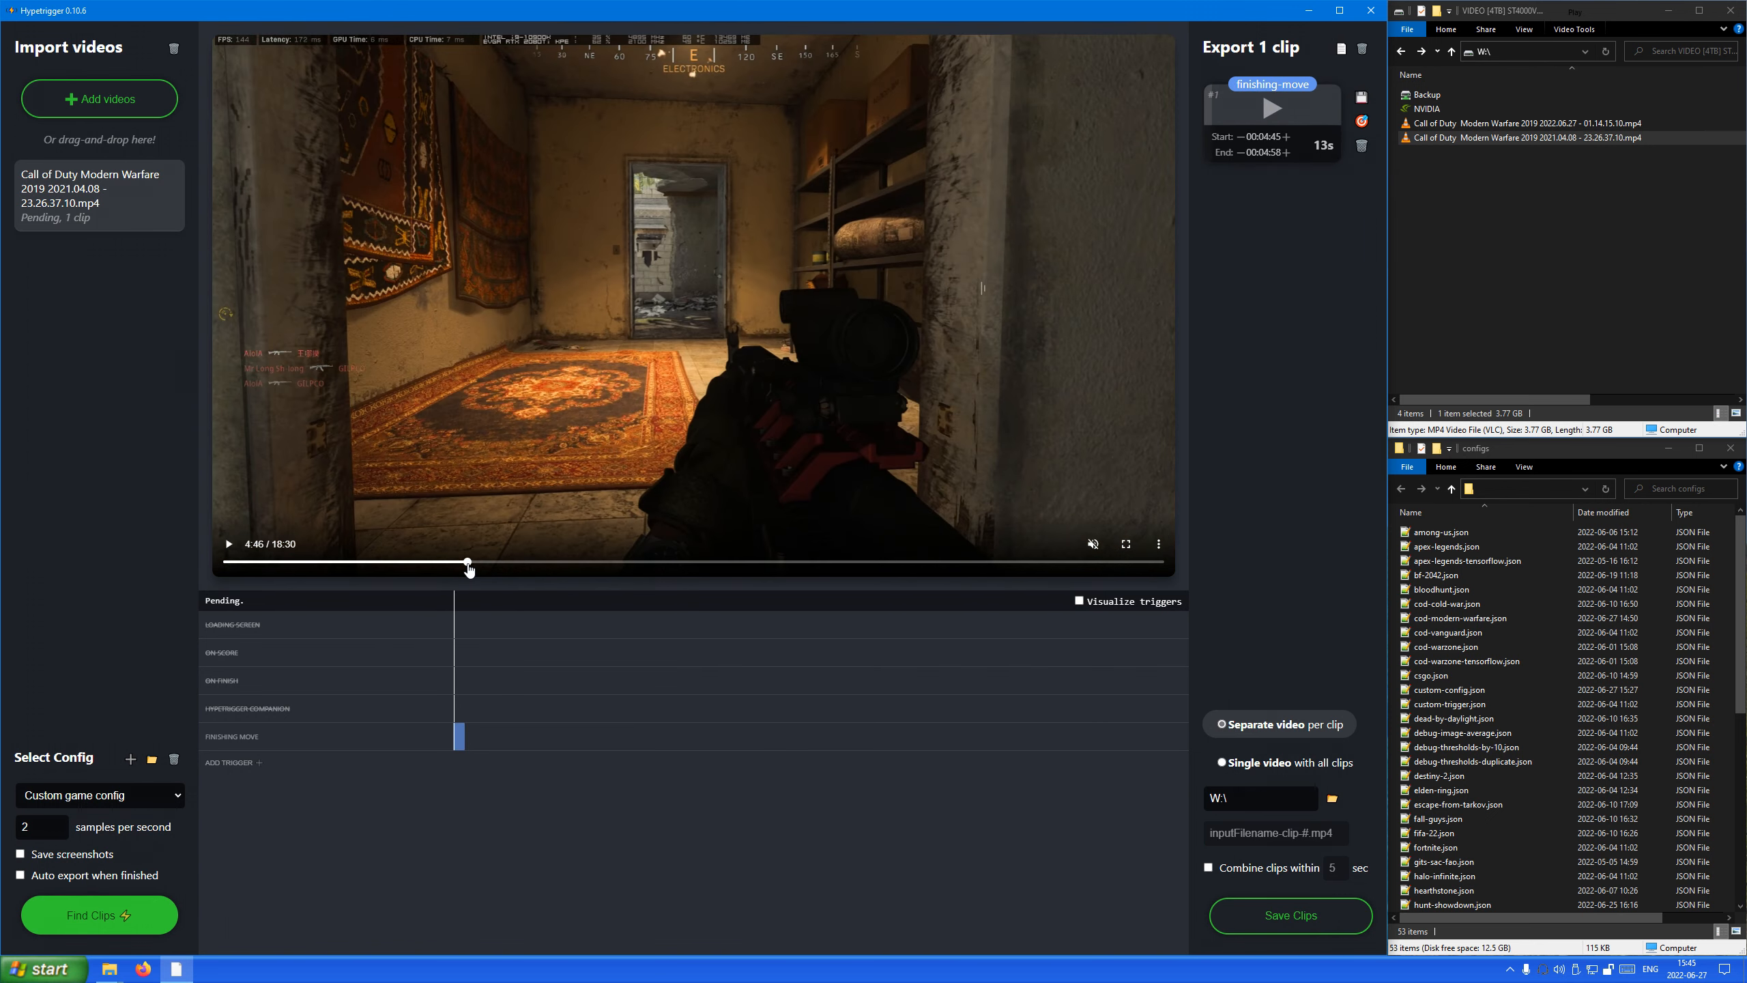
click(475, 561)
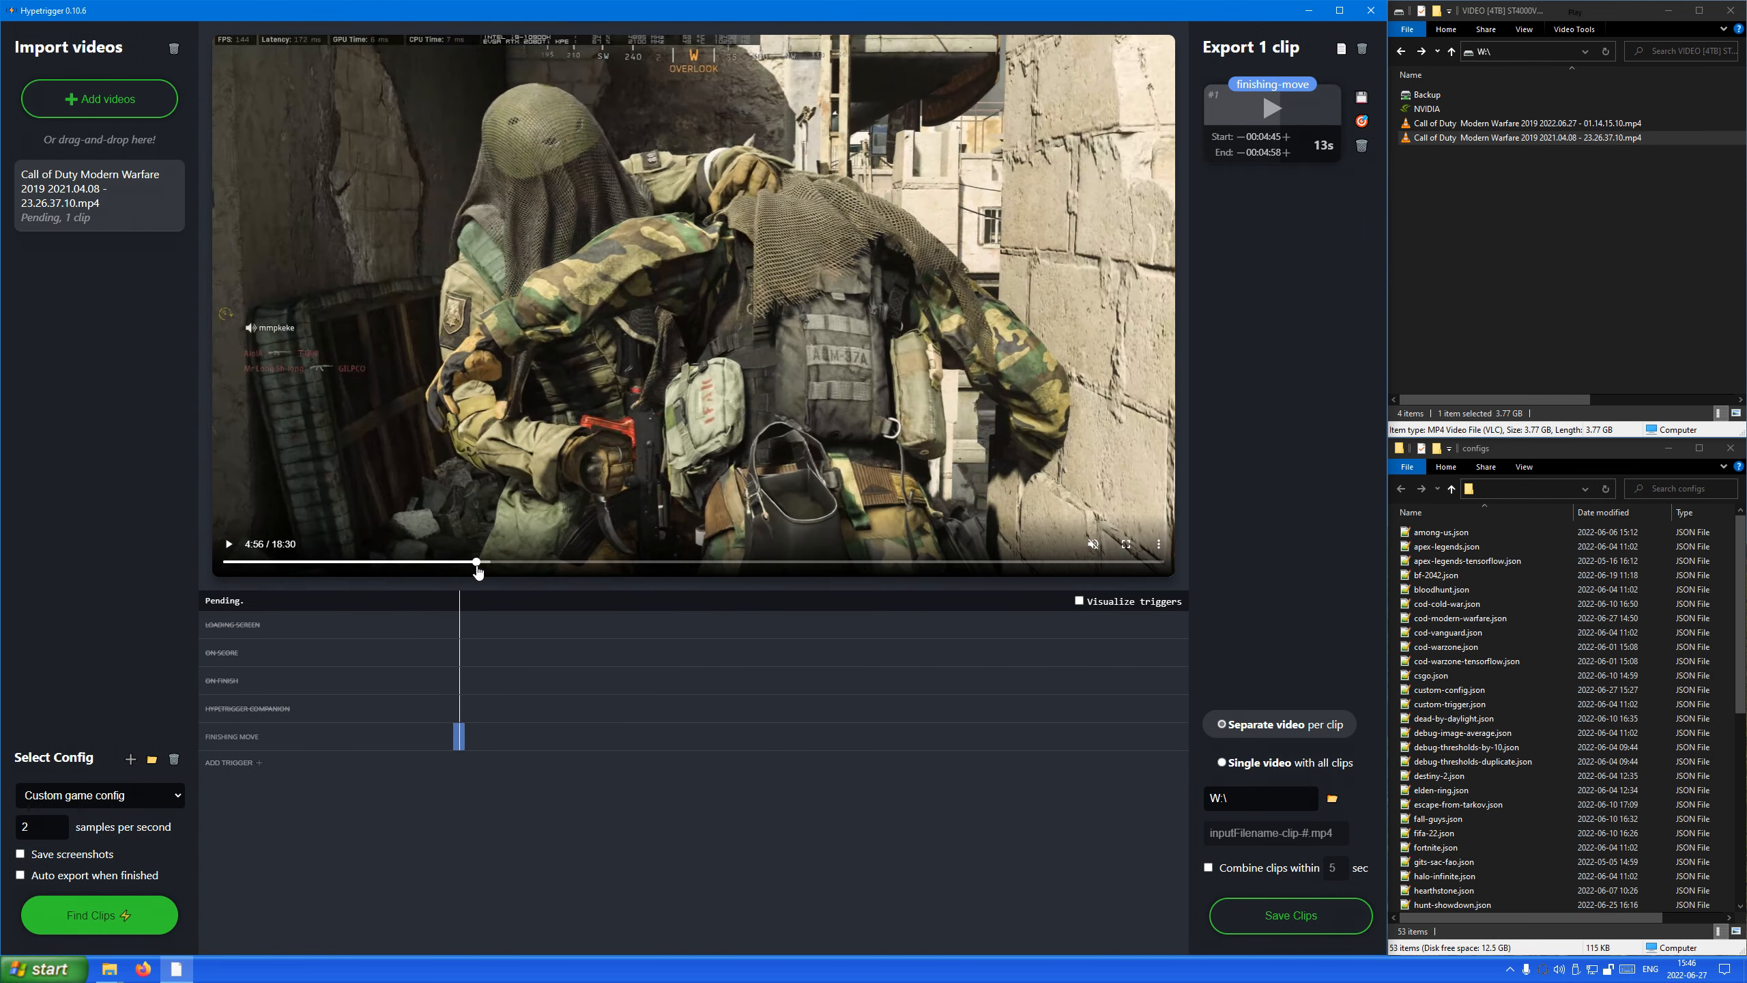
click(477, 561)
click(474, 562)
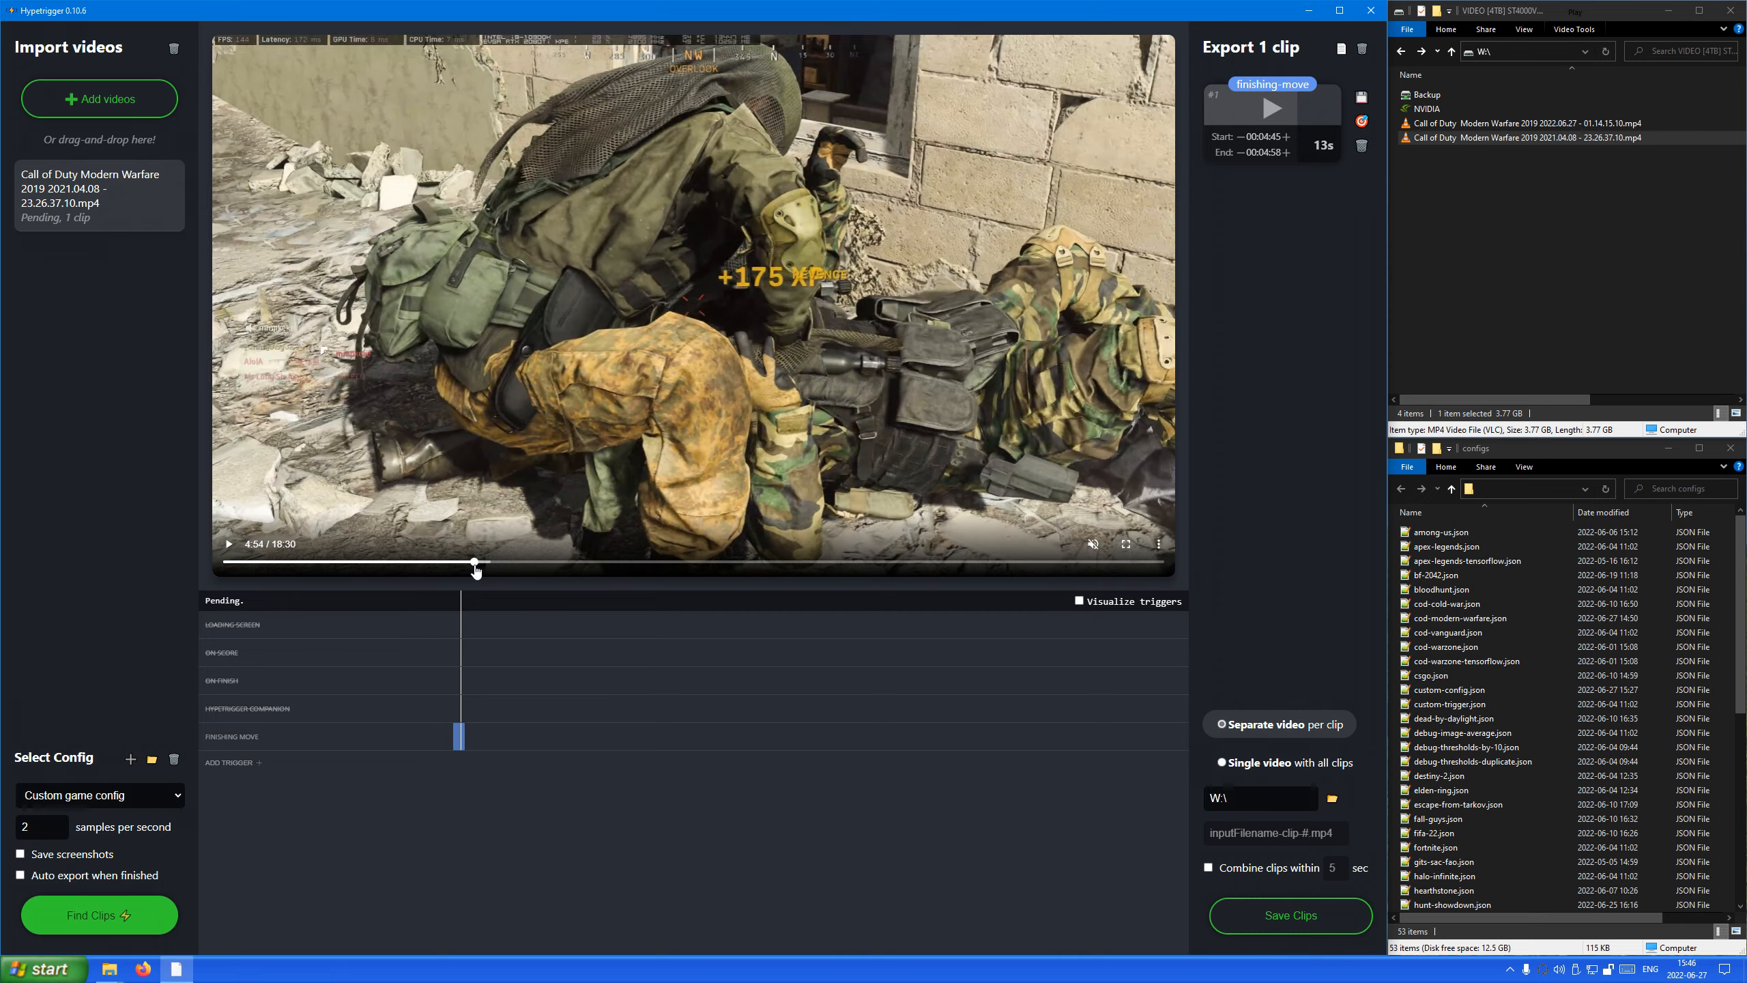
key(space)
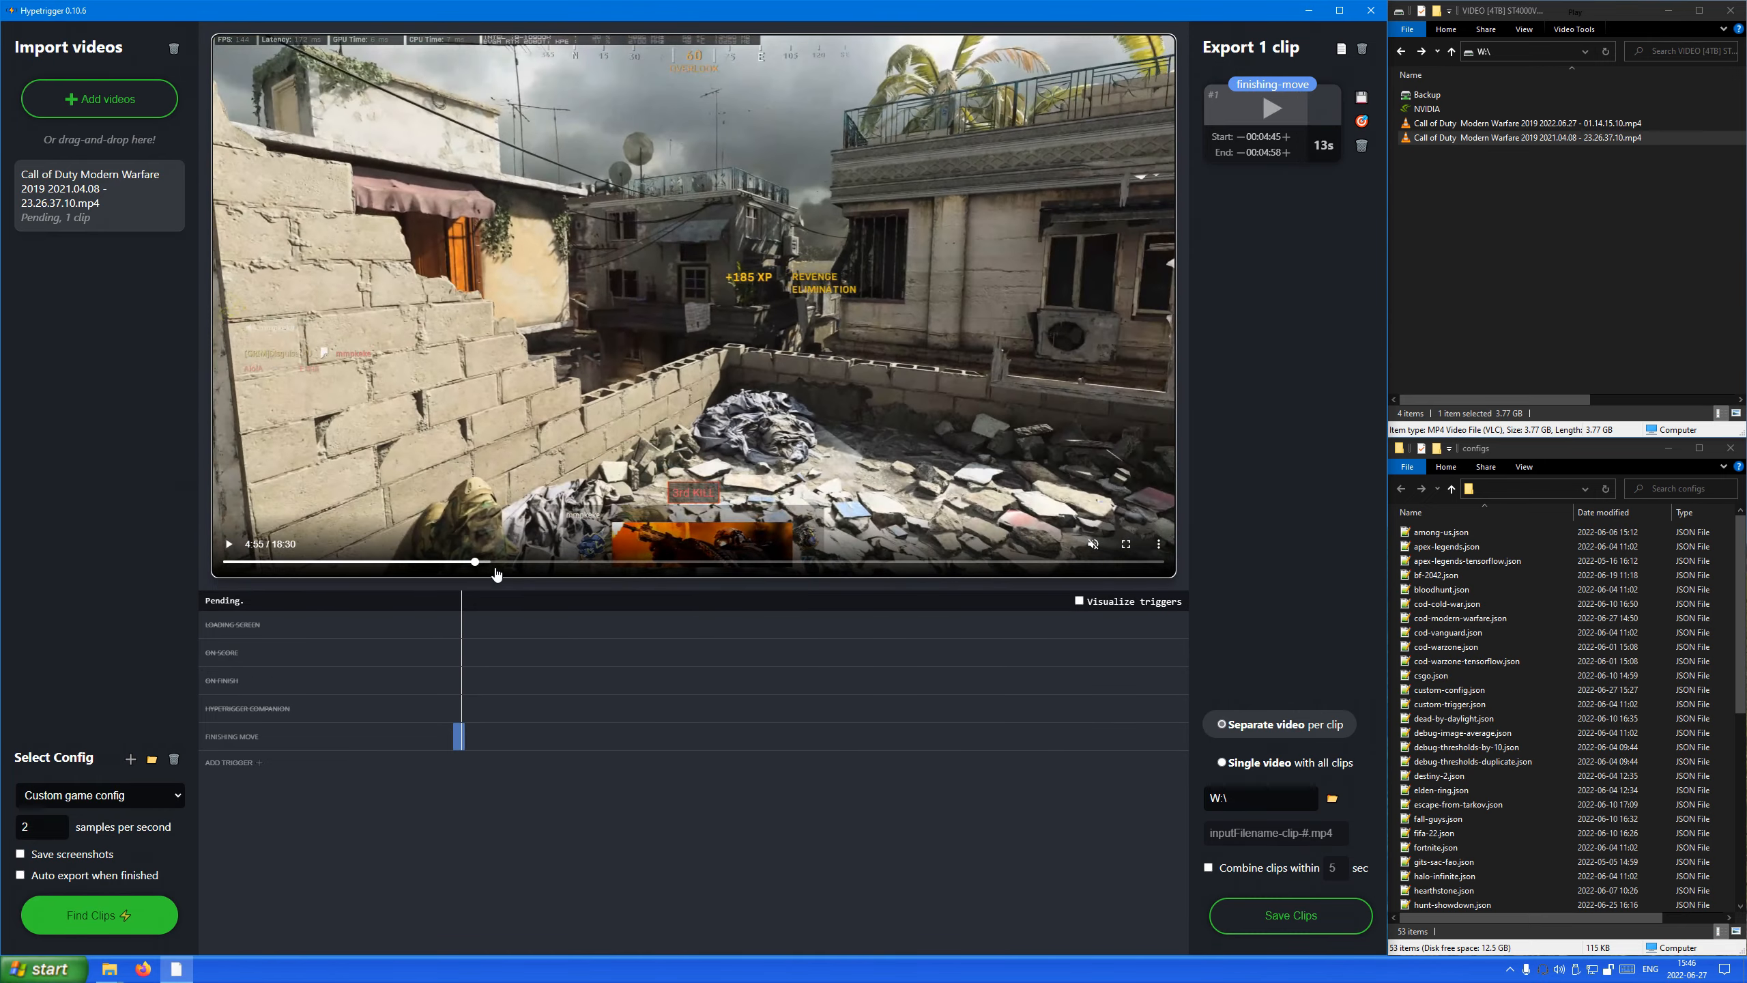
key(space)
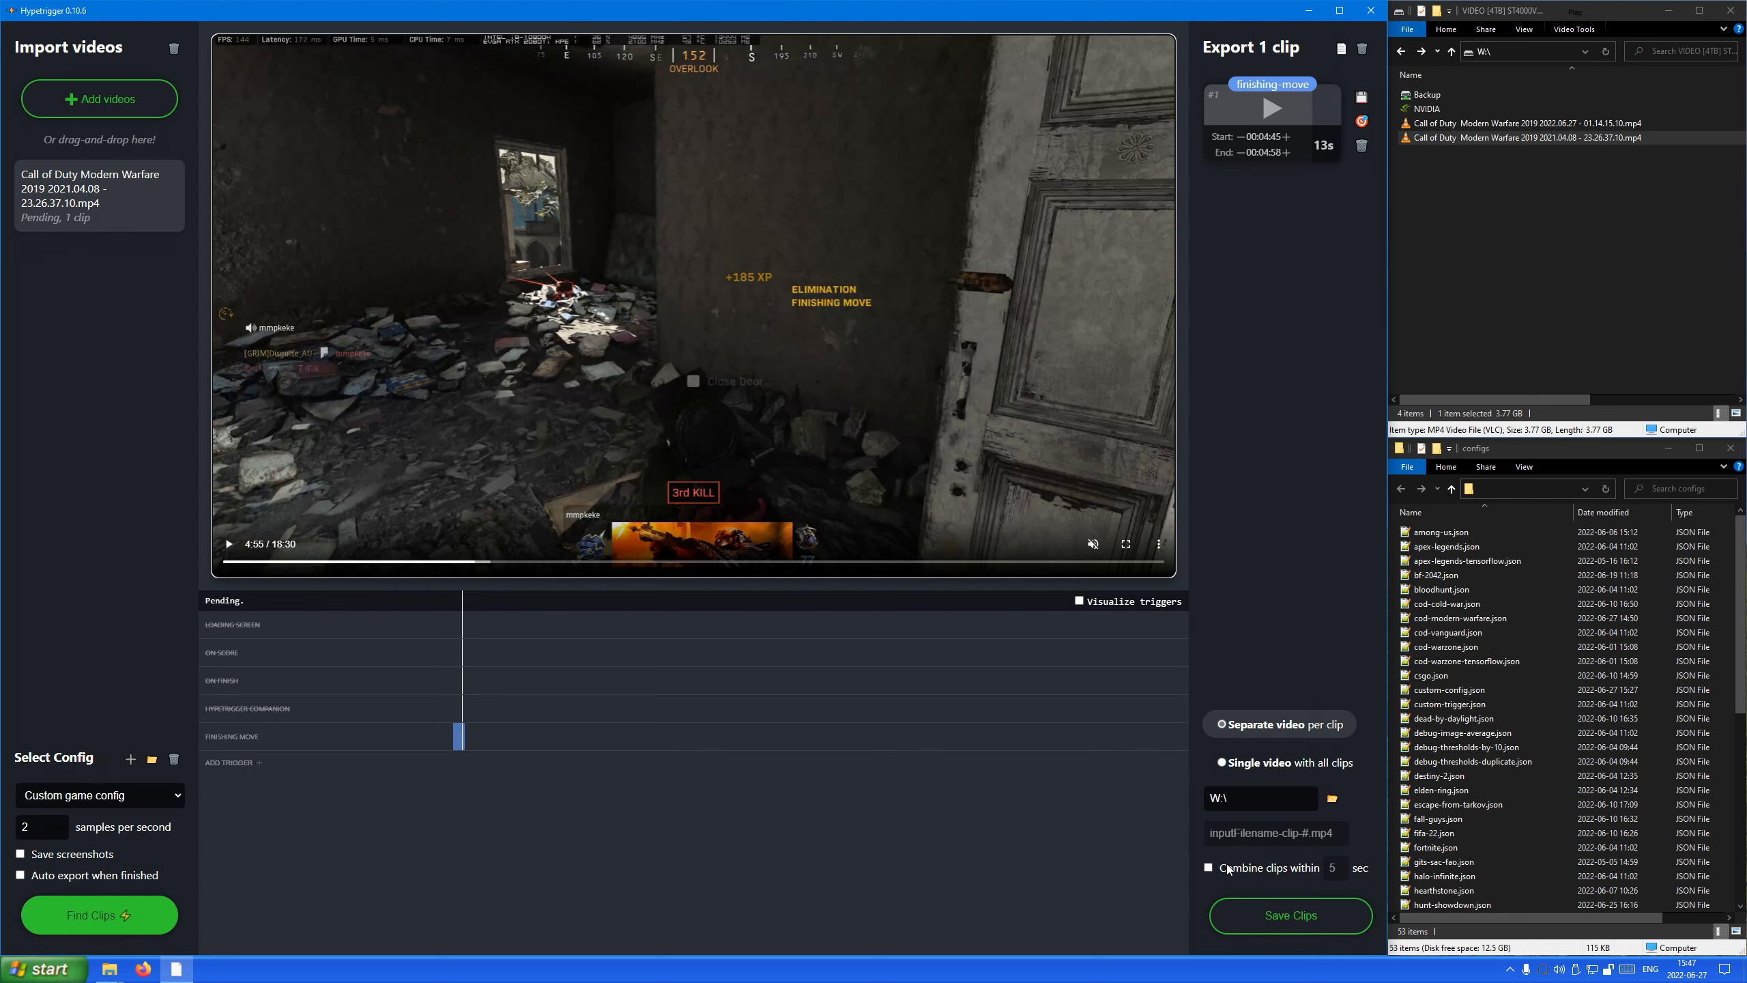
Switch the export mode to a single video with all clips, then back to a separate video per clip.
click(1224, 768)
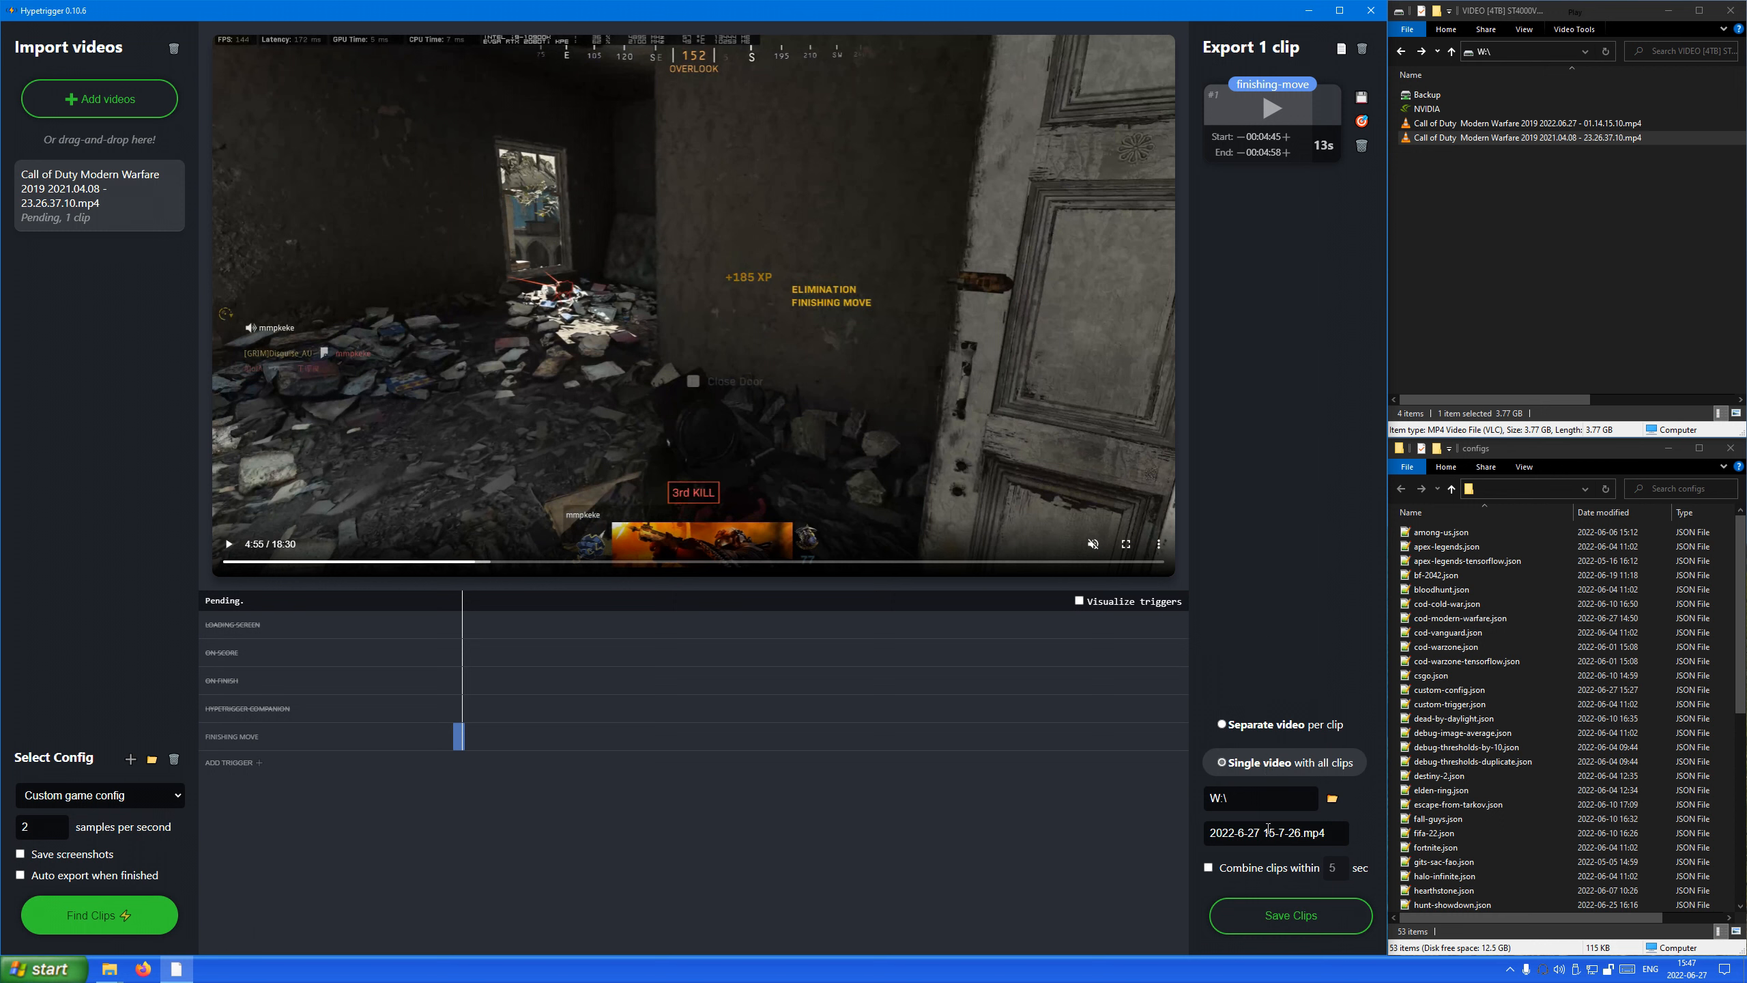
click(1235, 728)
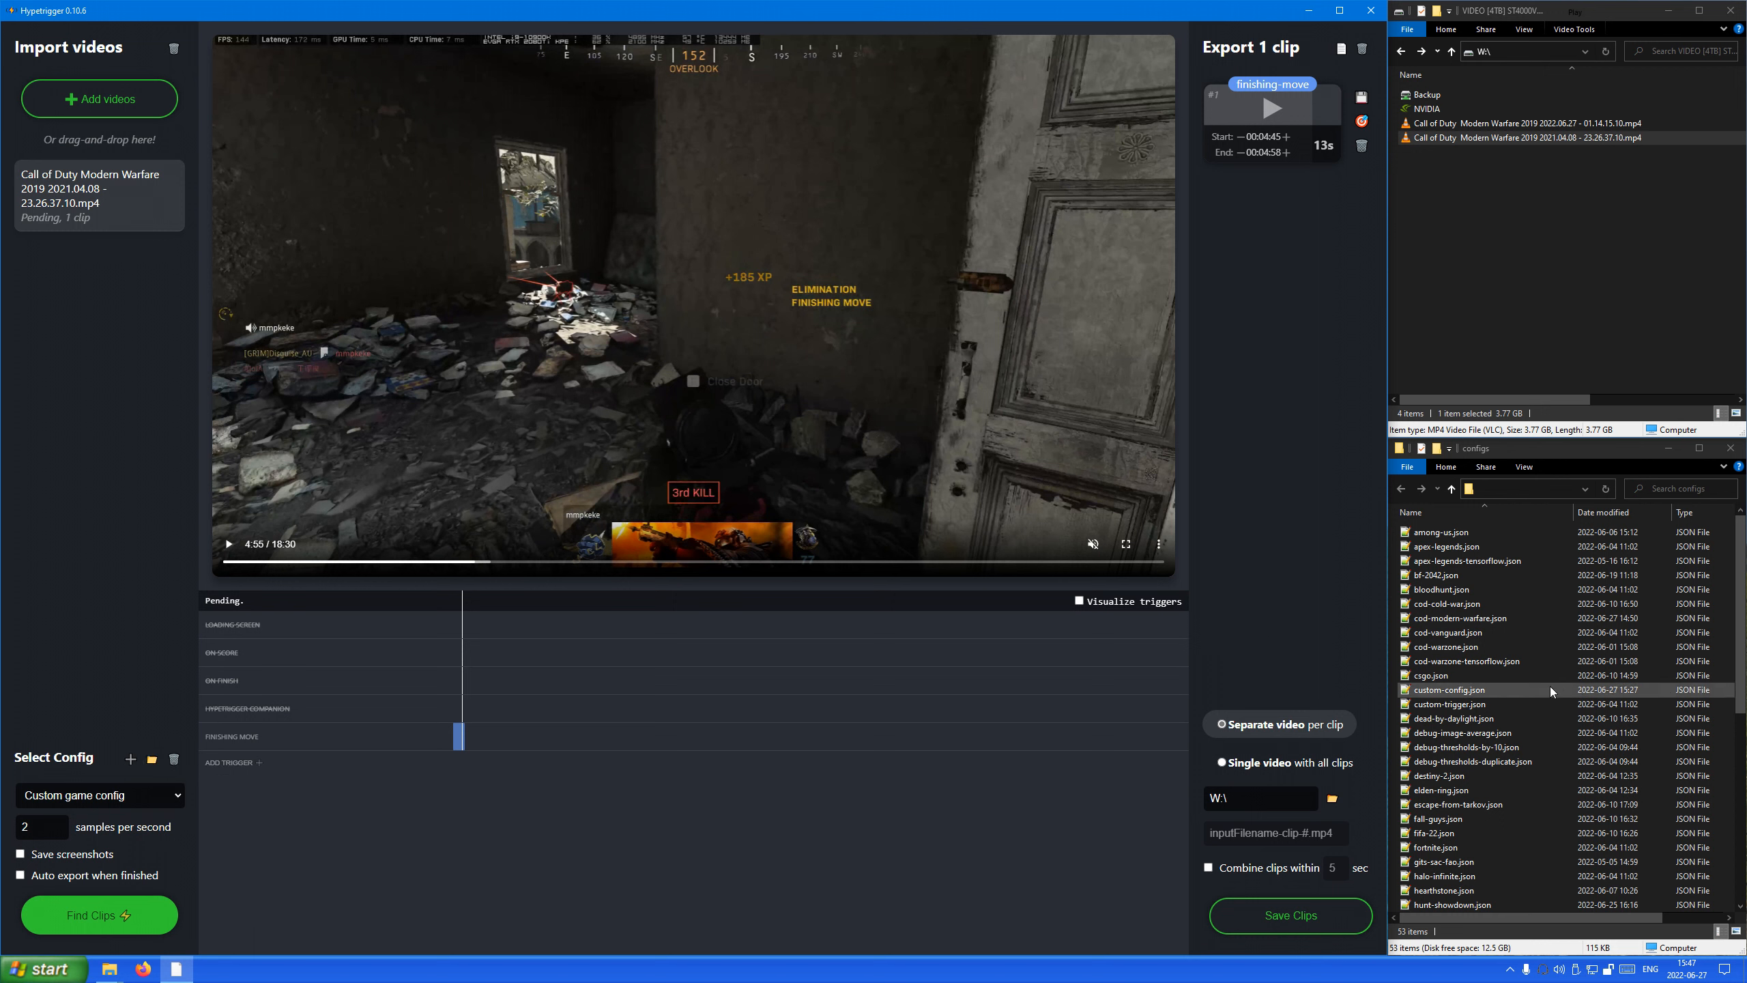
Look through the game config files in the configs folder and show the available file actions for war-thunder.json.
scroll(1528, 687, down, 2)
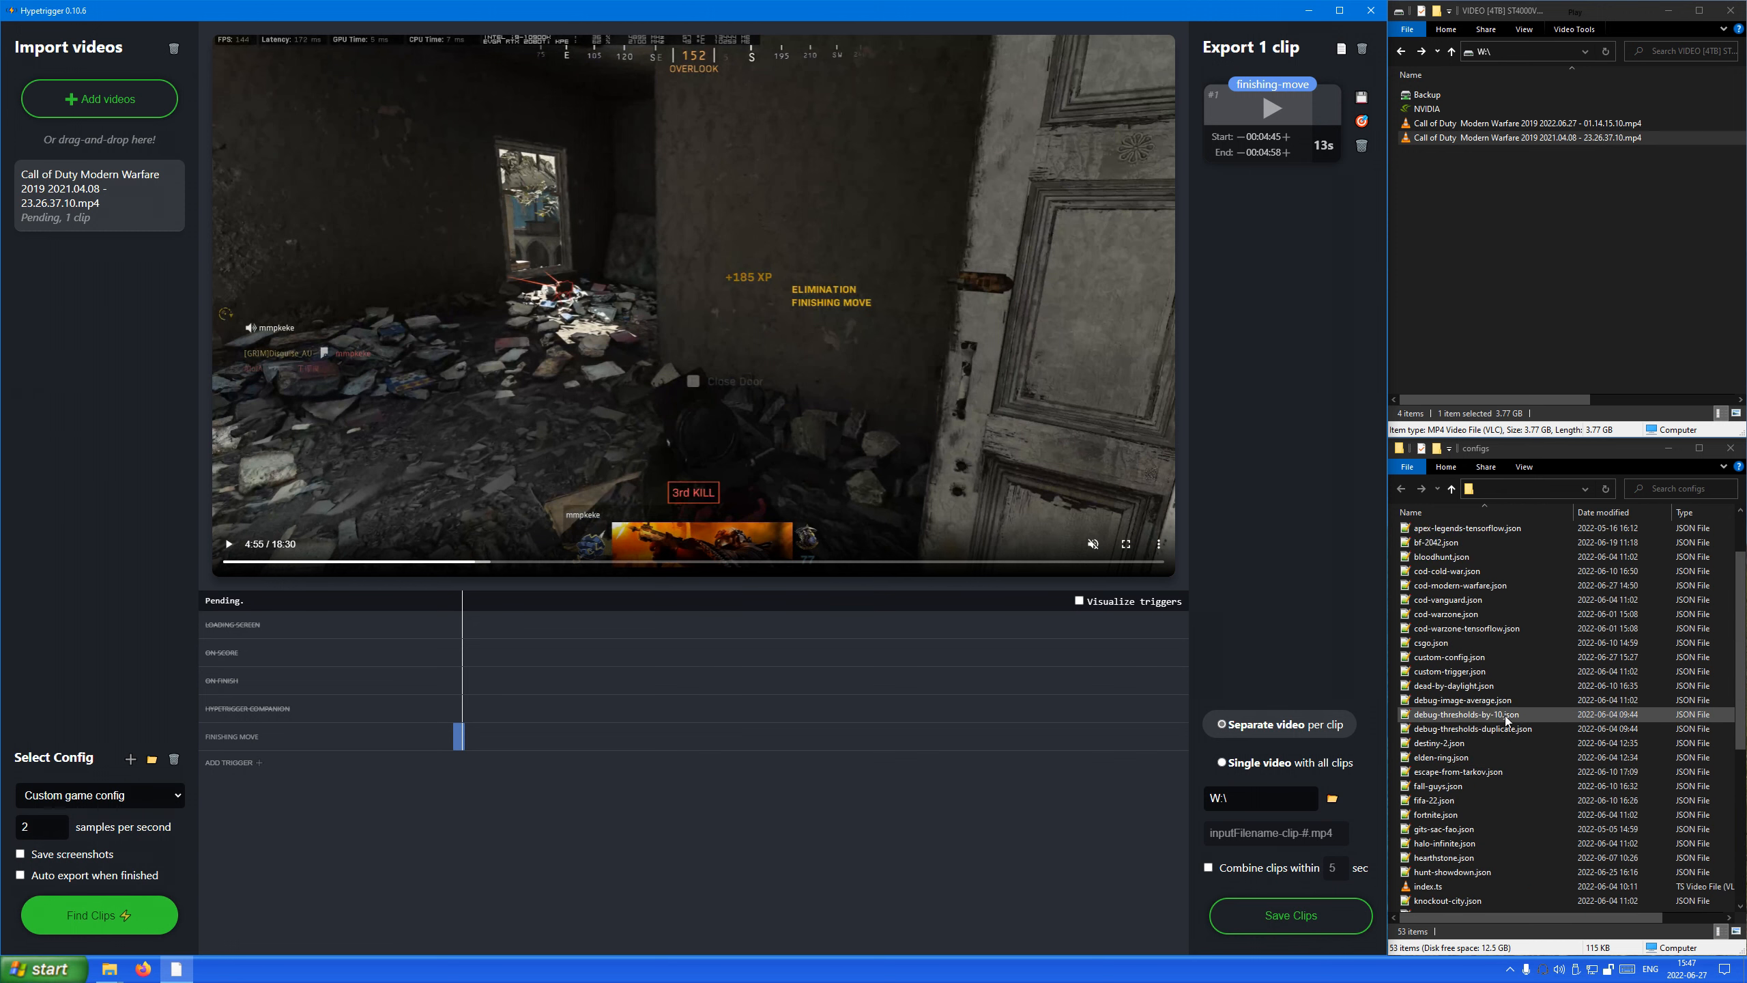
scroll(1504, 716, down, 5)
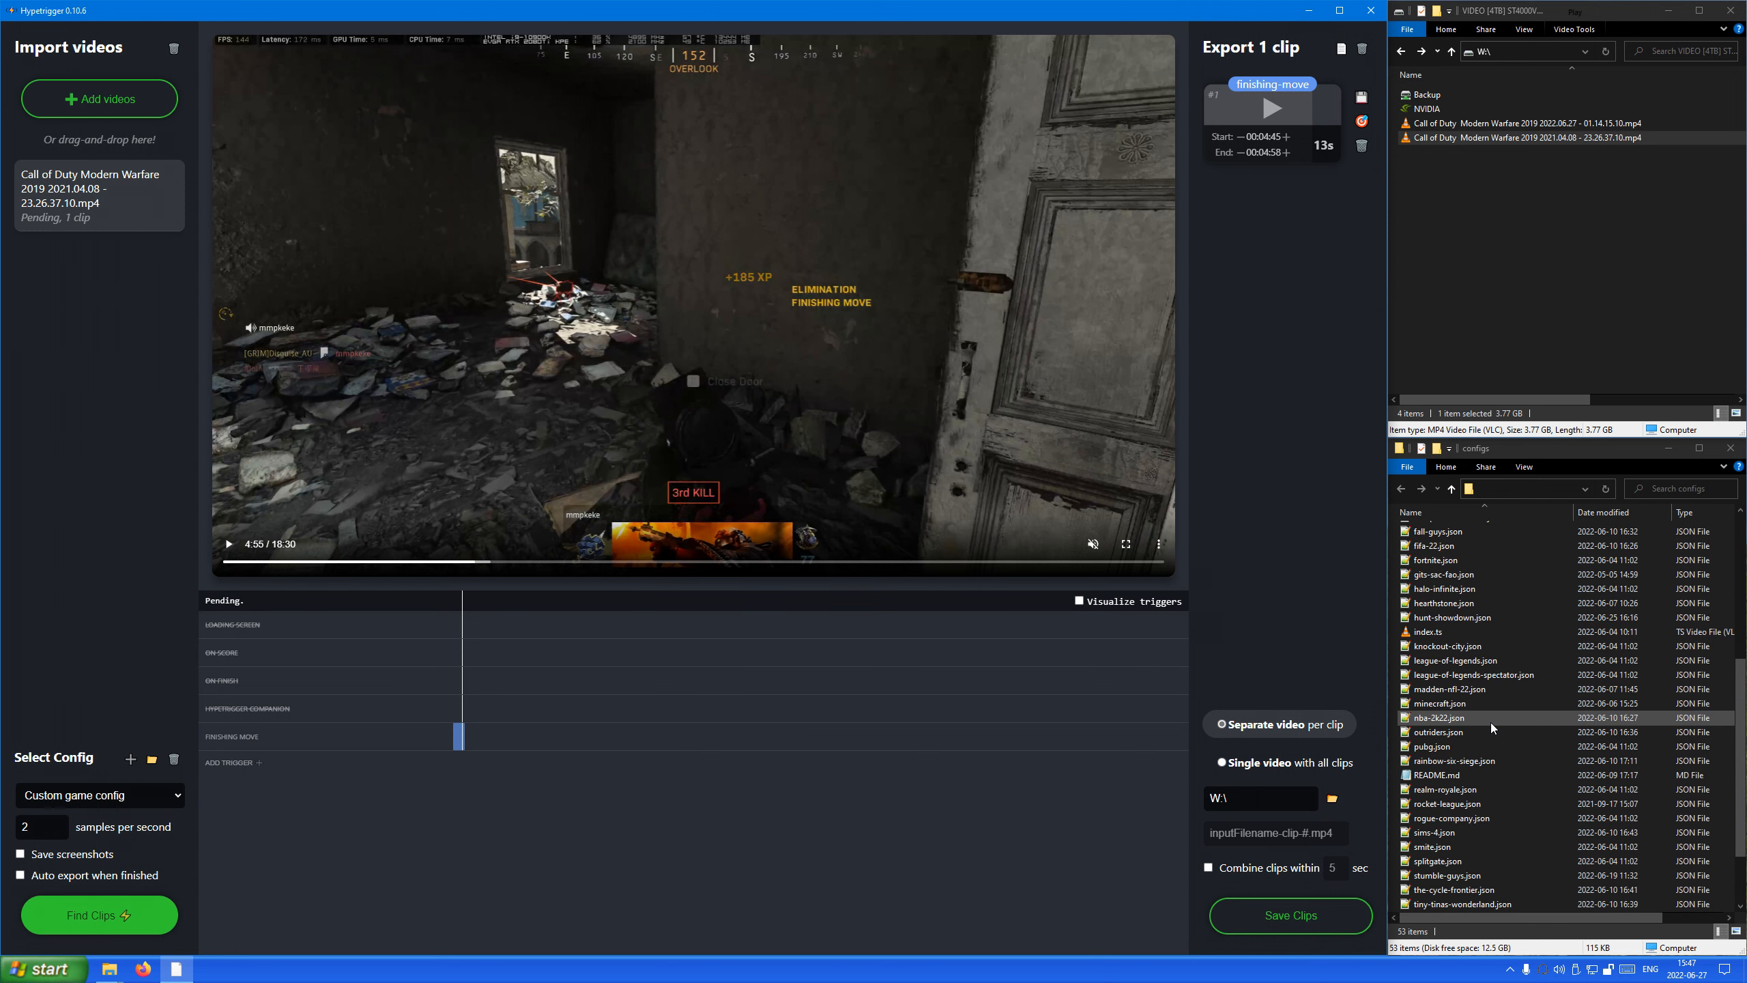
scroll(1479, 769, down, 2)
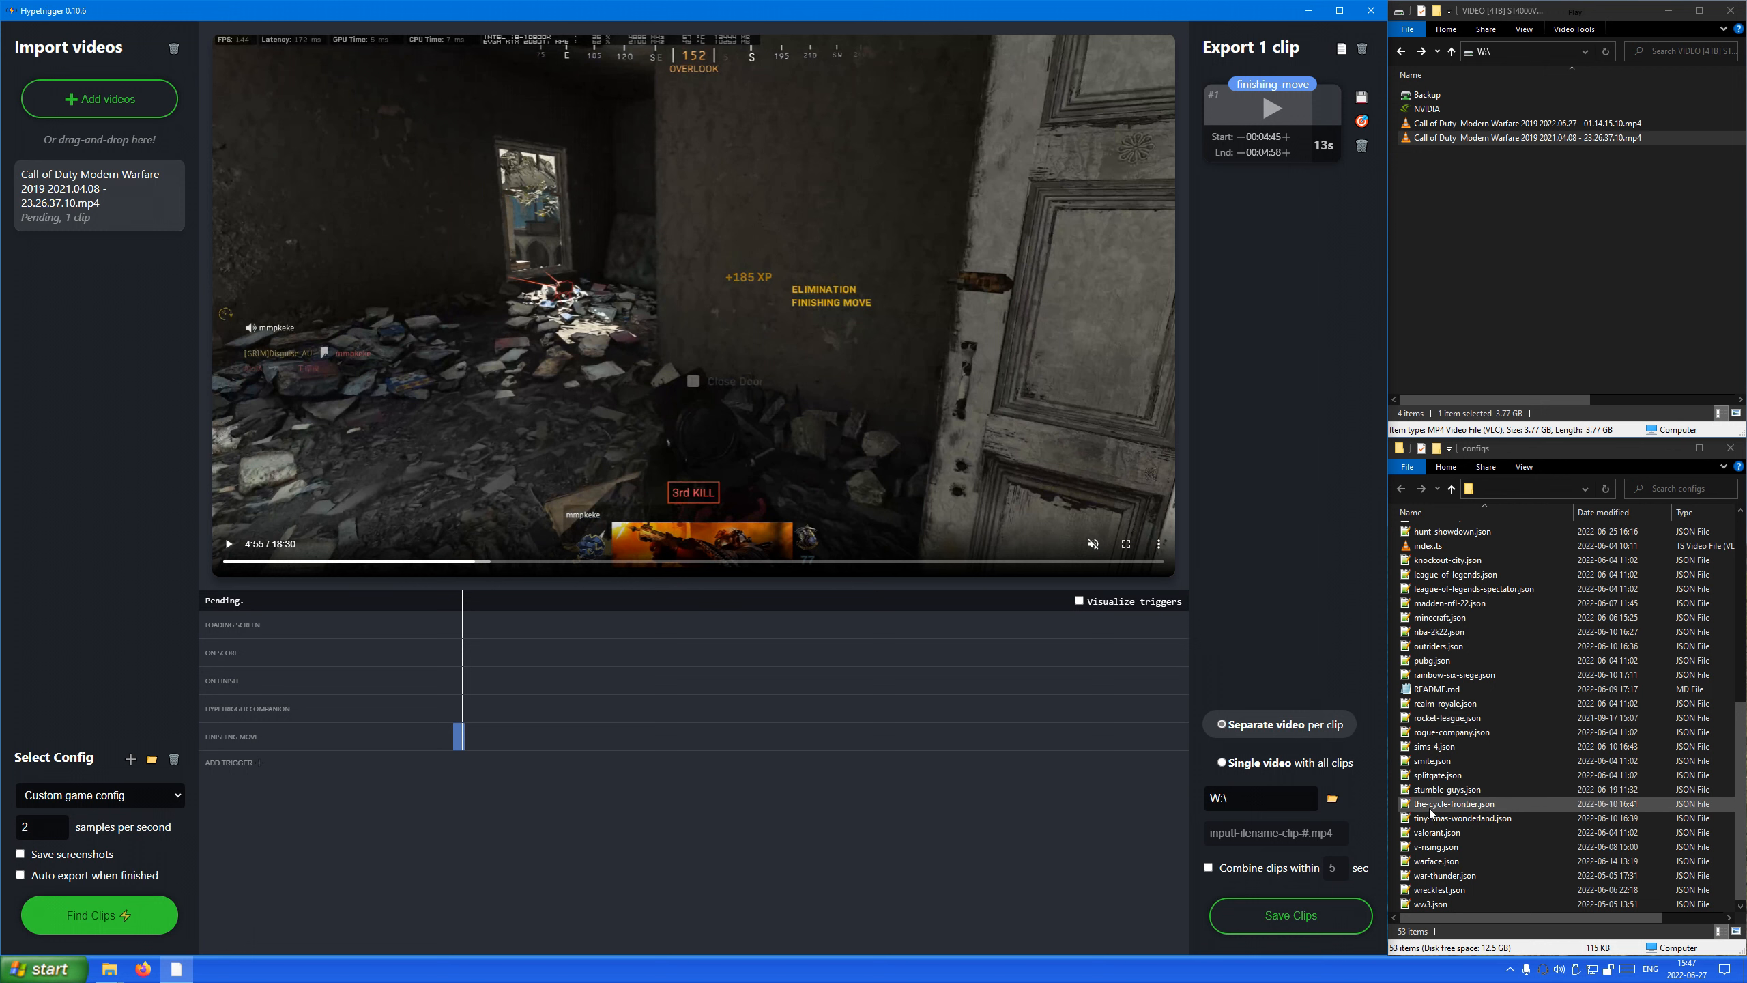
click(1429, 880)
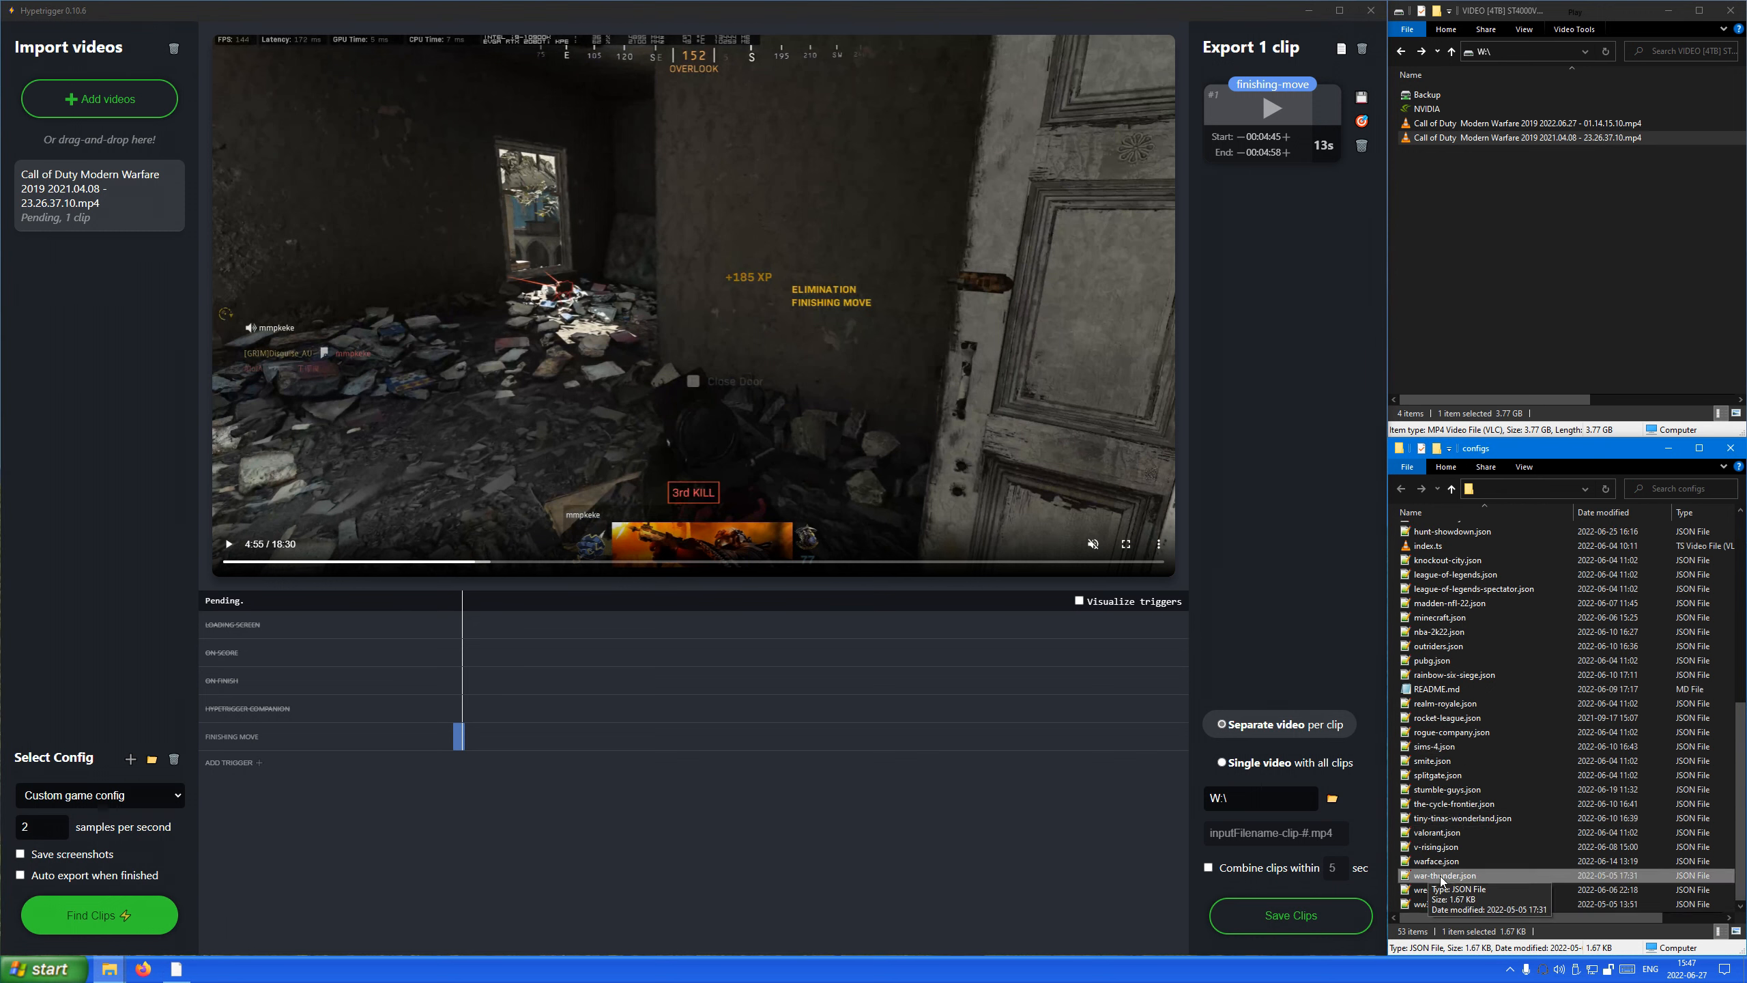
right_click(1442, 881)
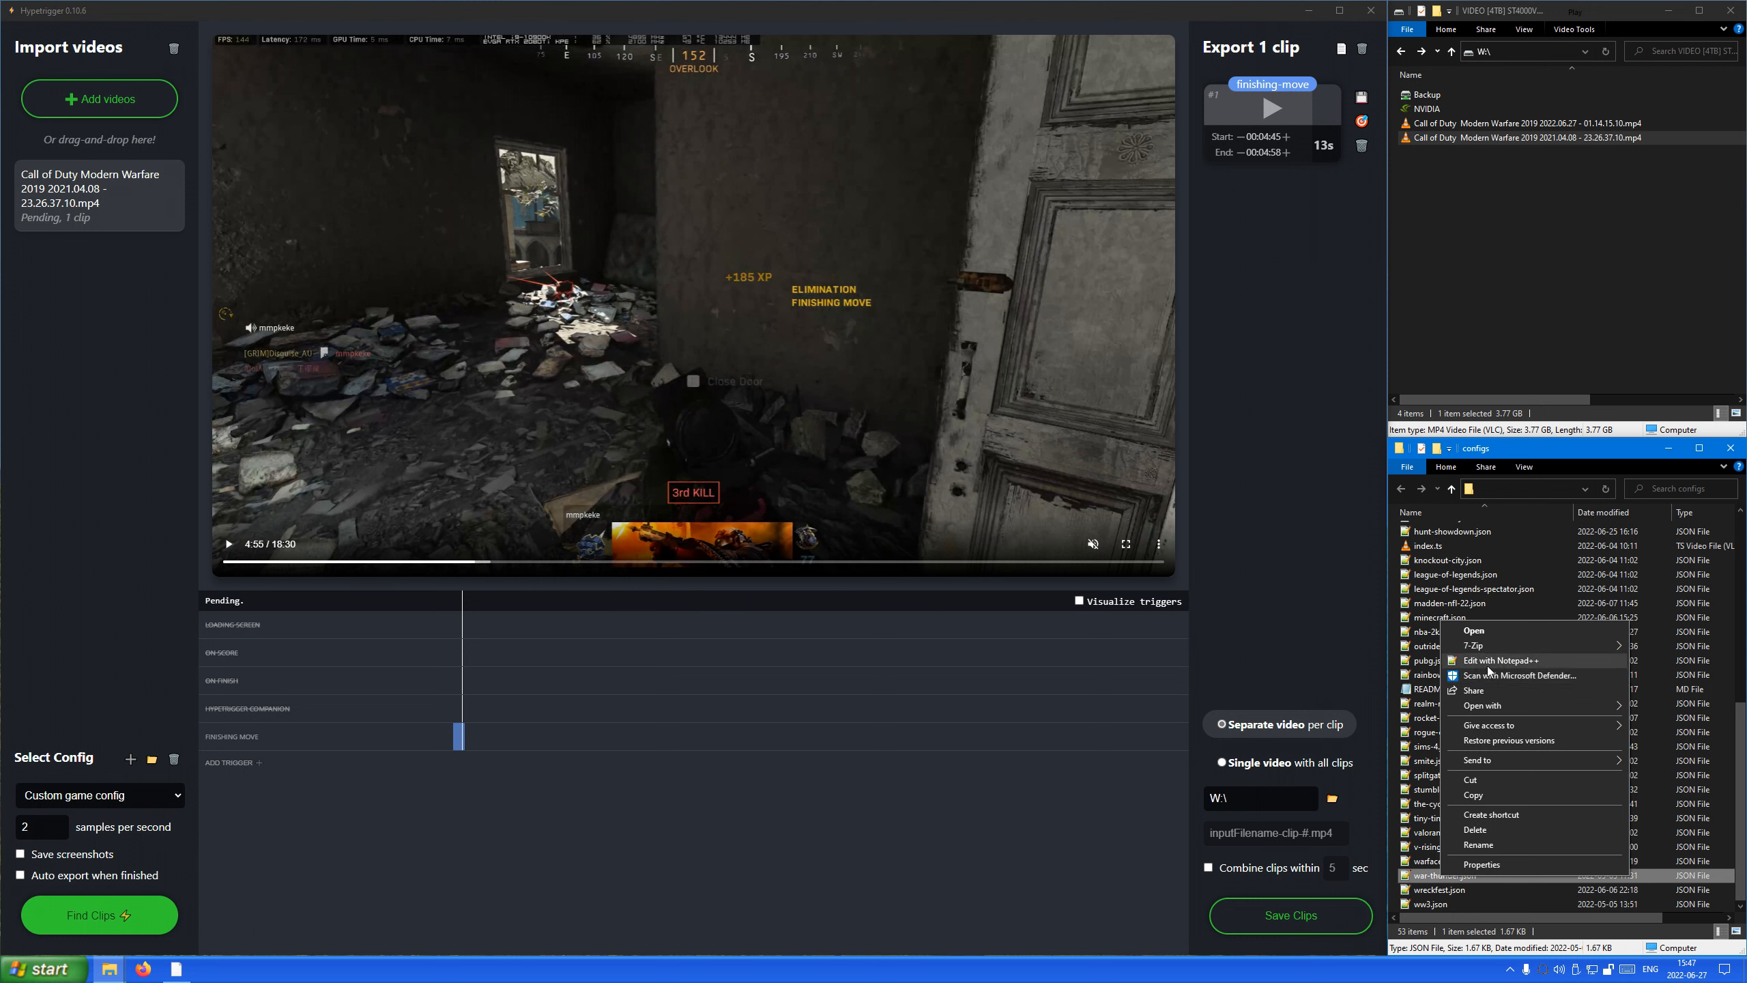
click(248, 834)
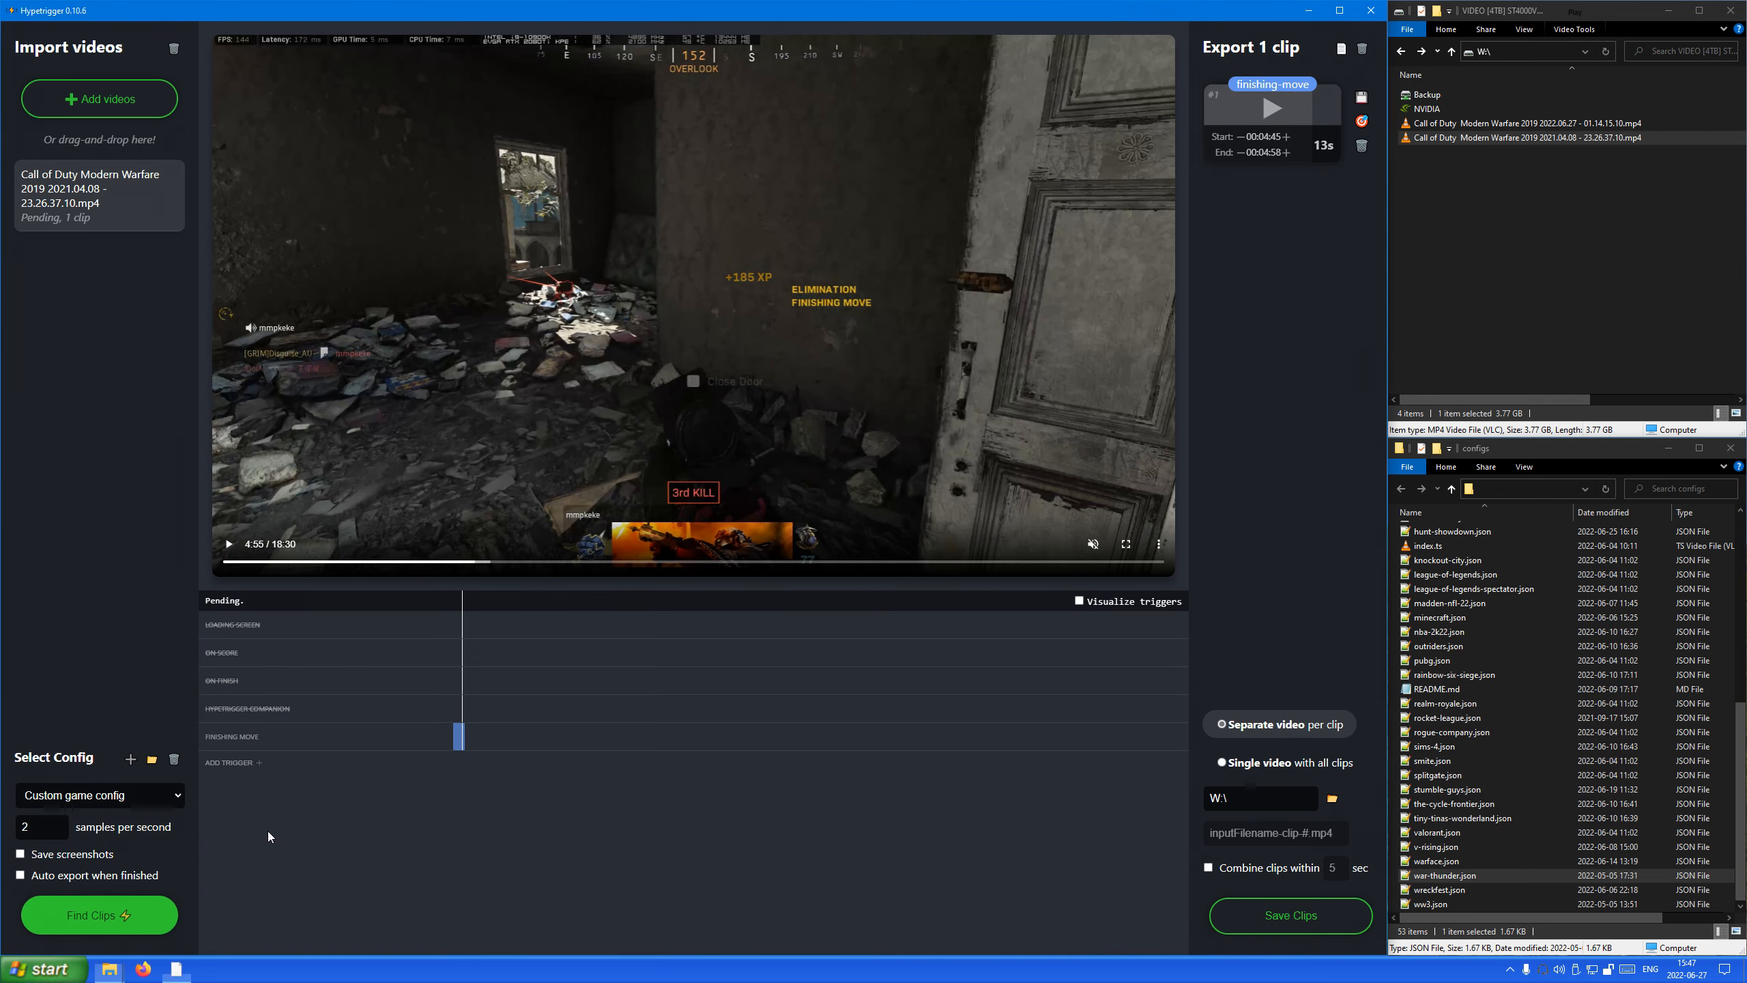
Open the Finishing Move trigger for editing and review the exported JSON of all triggers in this game config.
click(253, 739)
click(232, 788)
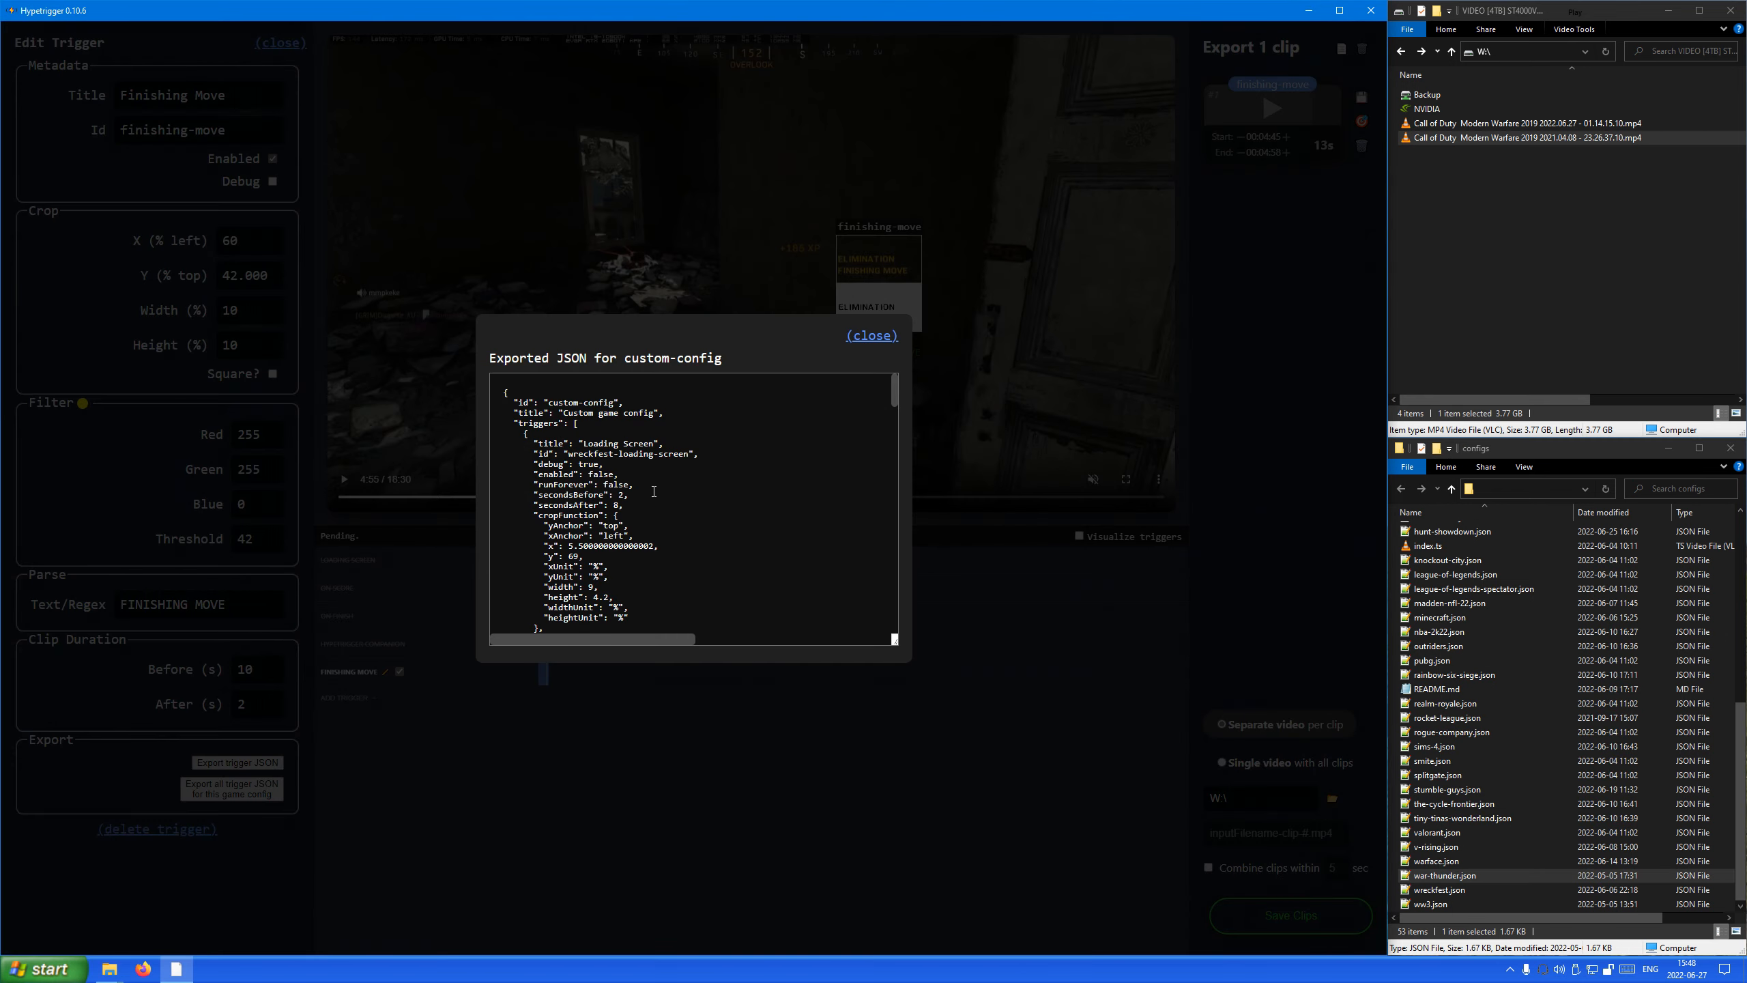
scroll(654, 491, down, 15)
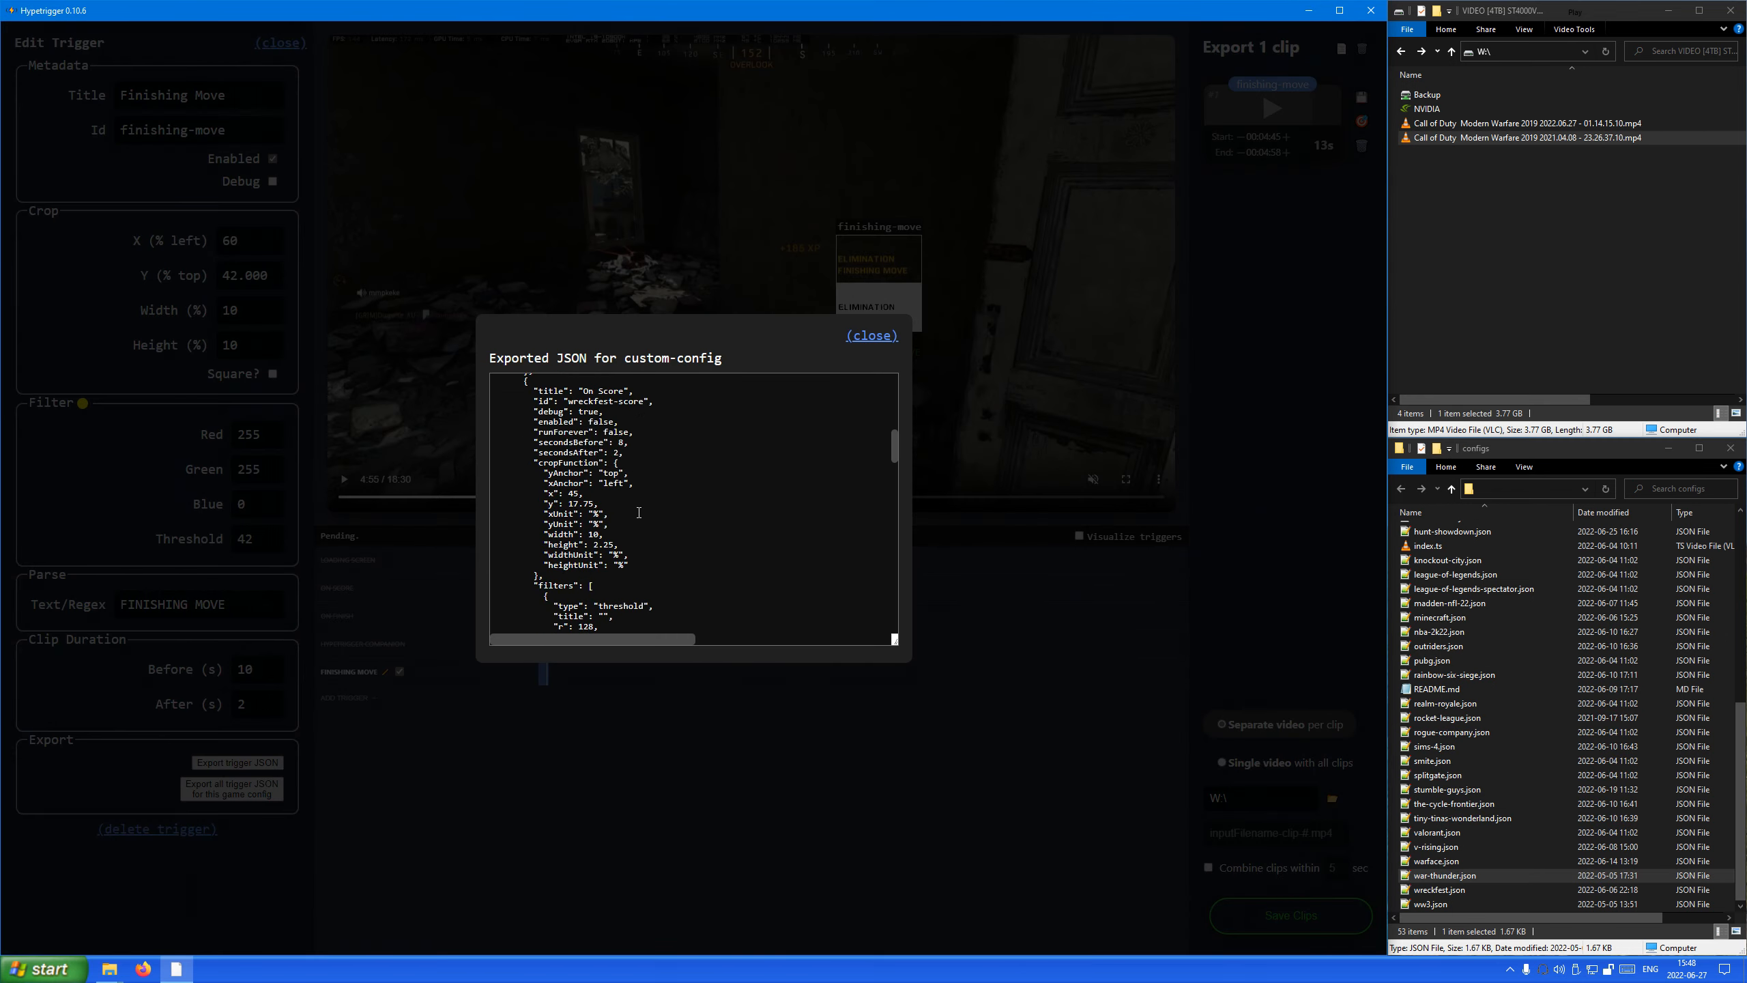
click(872, 335)
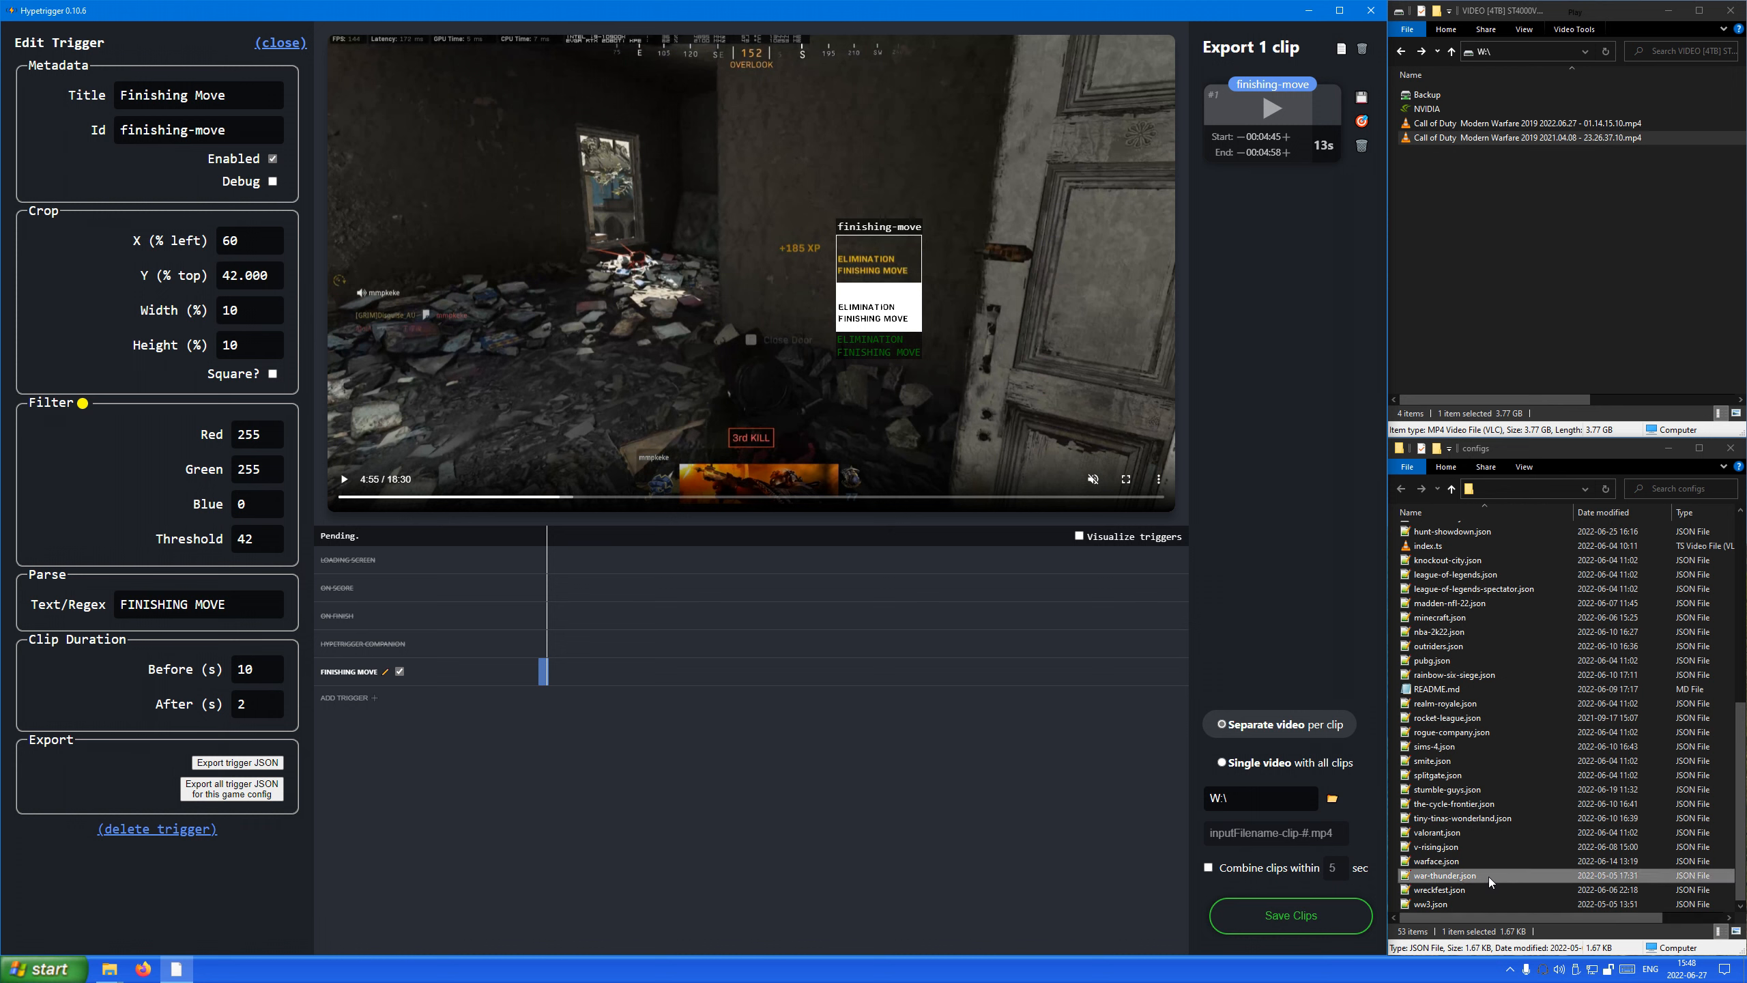
Select war-thunder.json in the configs folder and look over the neighbouring game config files again.
click(1449, 877)
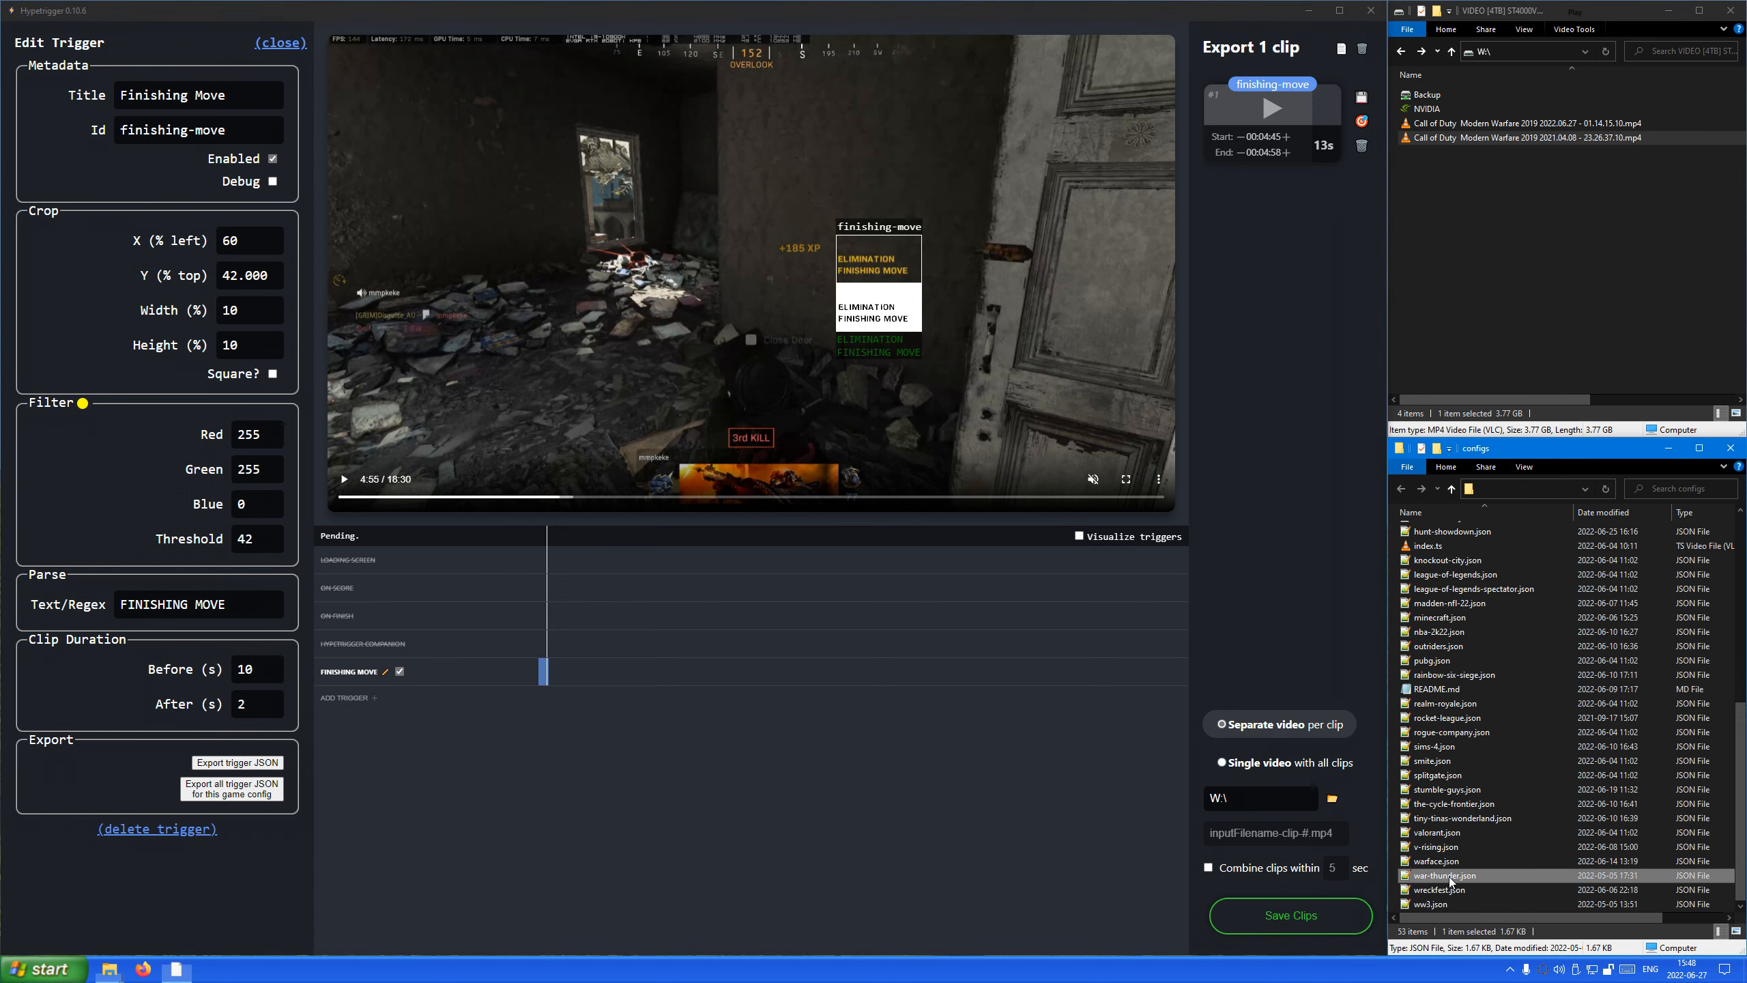
scroll(1564, 825, up, 5)
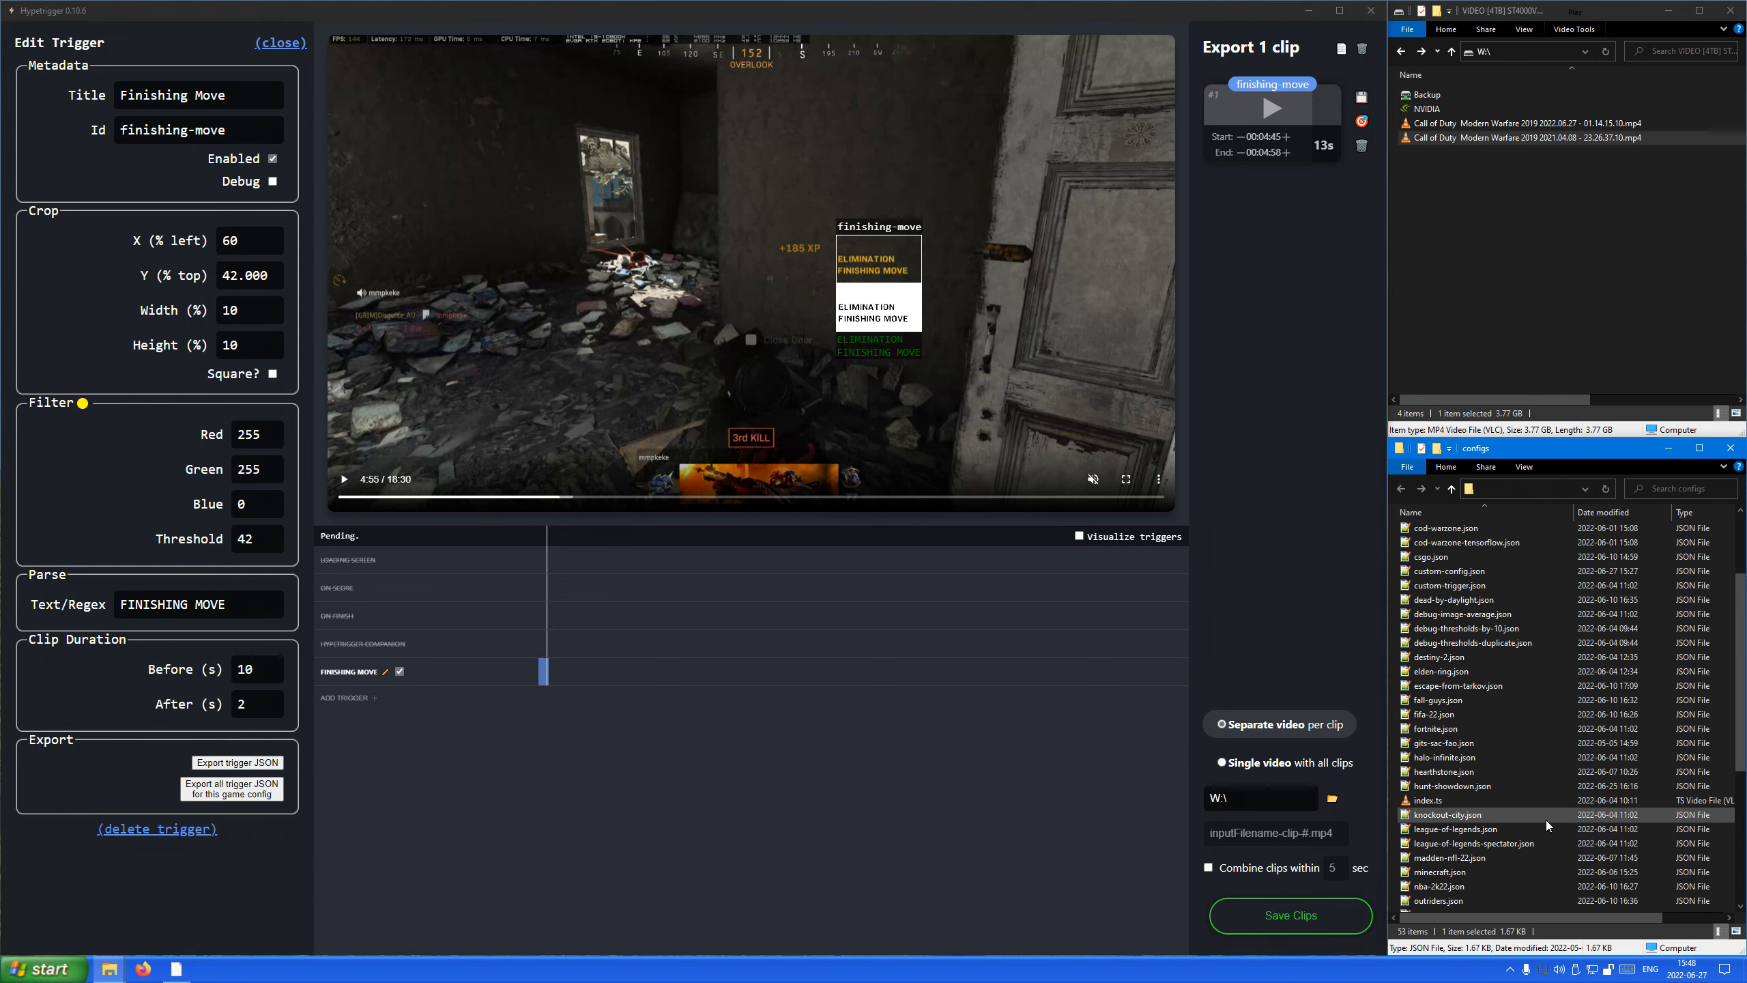
scroll(1499, 815, down, 5)
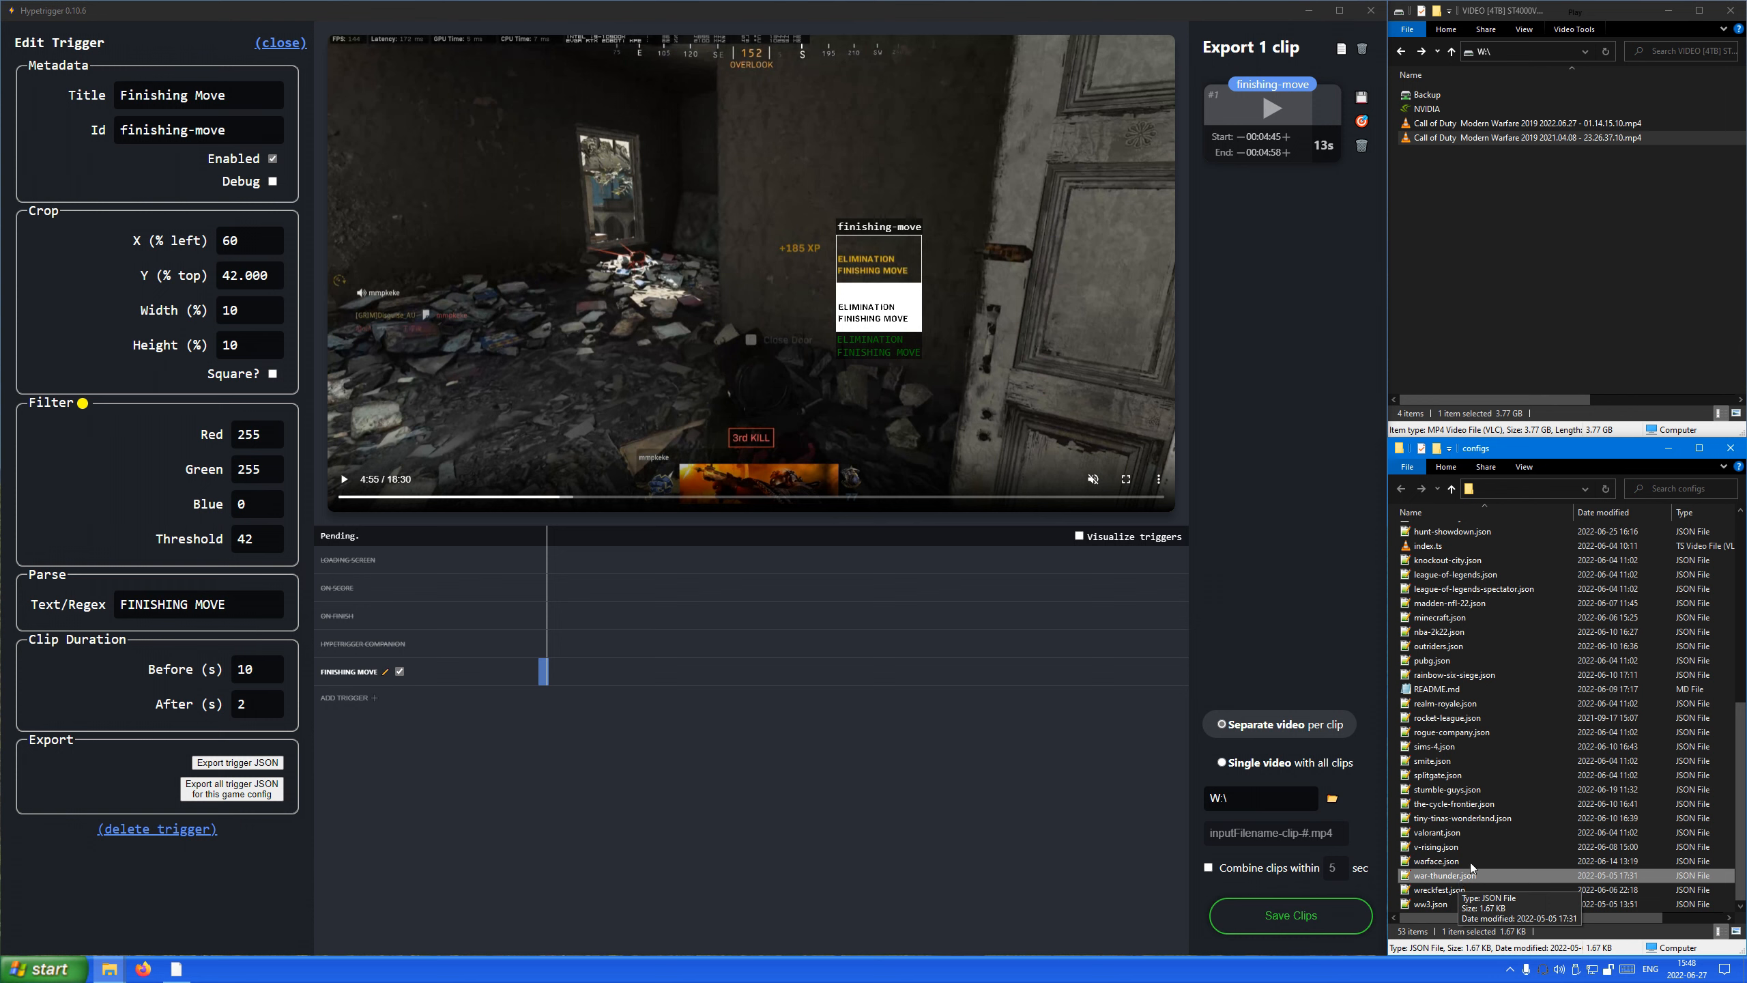
scroll(1476, 700, up, 7)
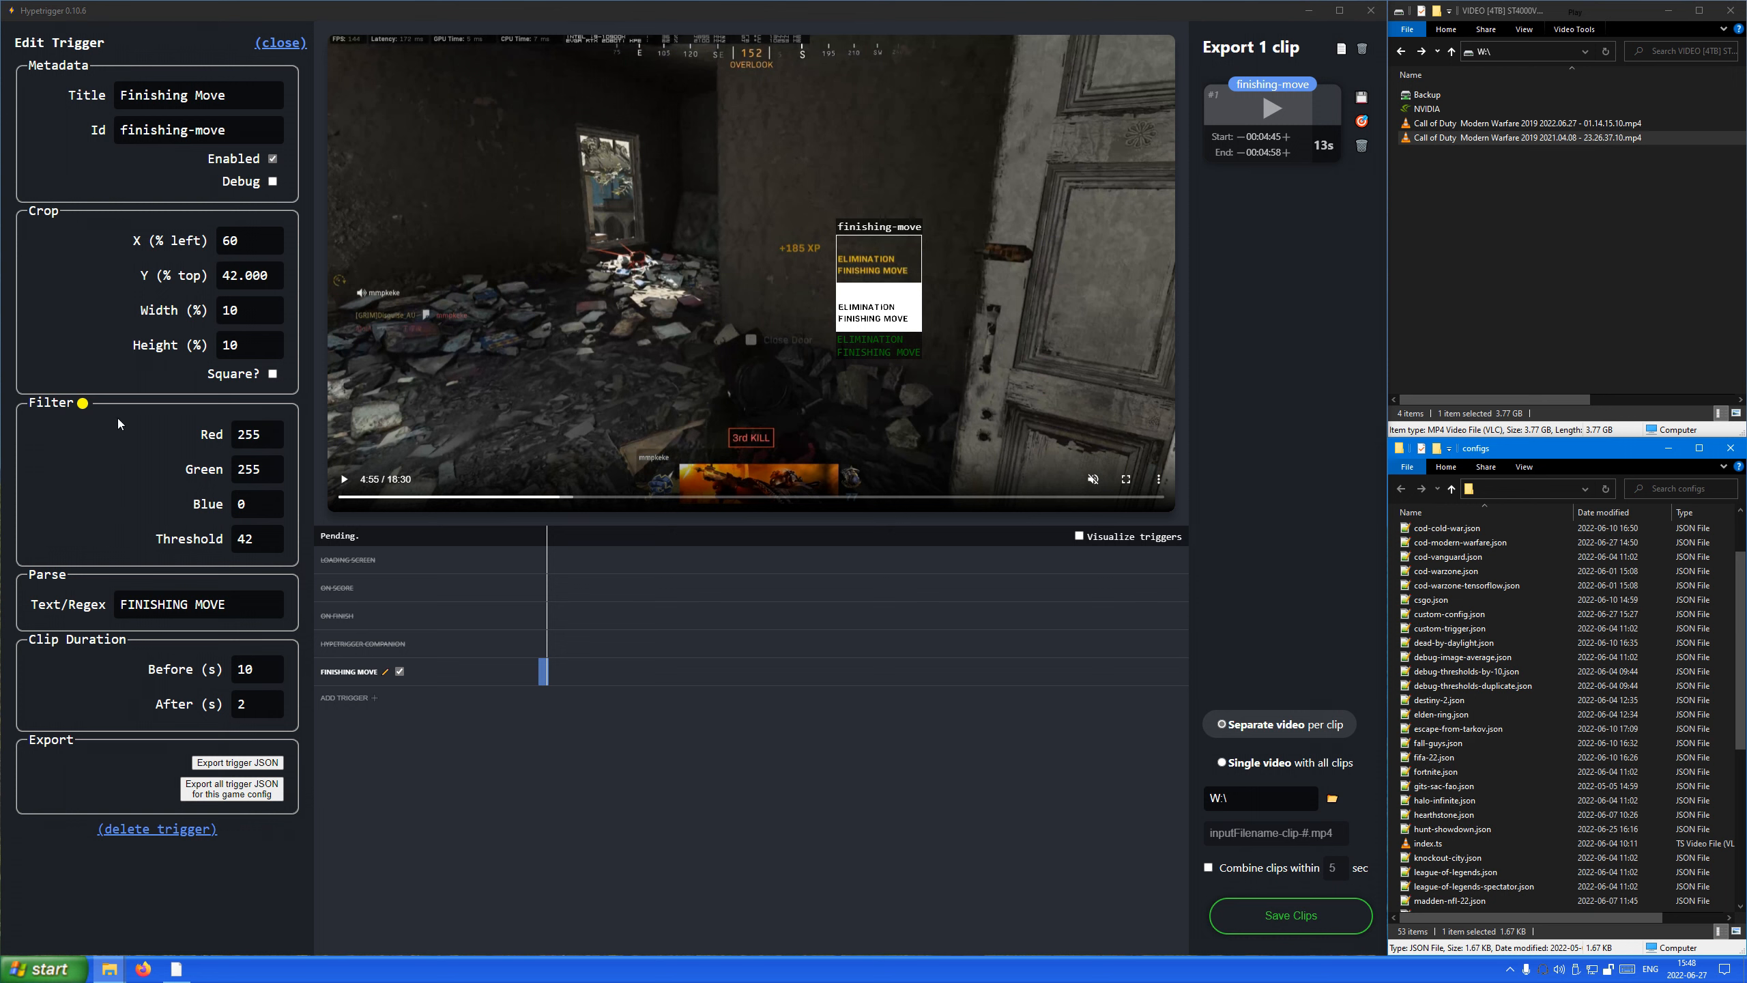
Try other Red values in the Finishing Move trigger's filter, including 170, and set Red back to 255.
double_click(247, 431)
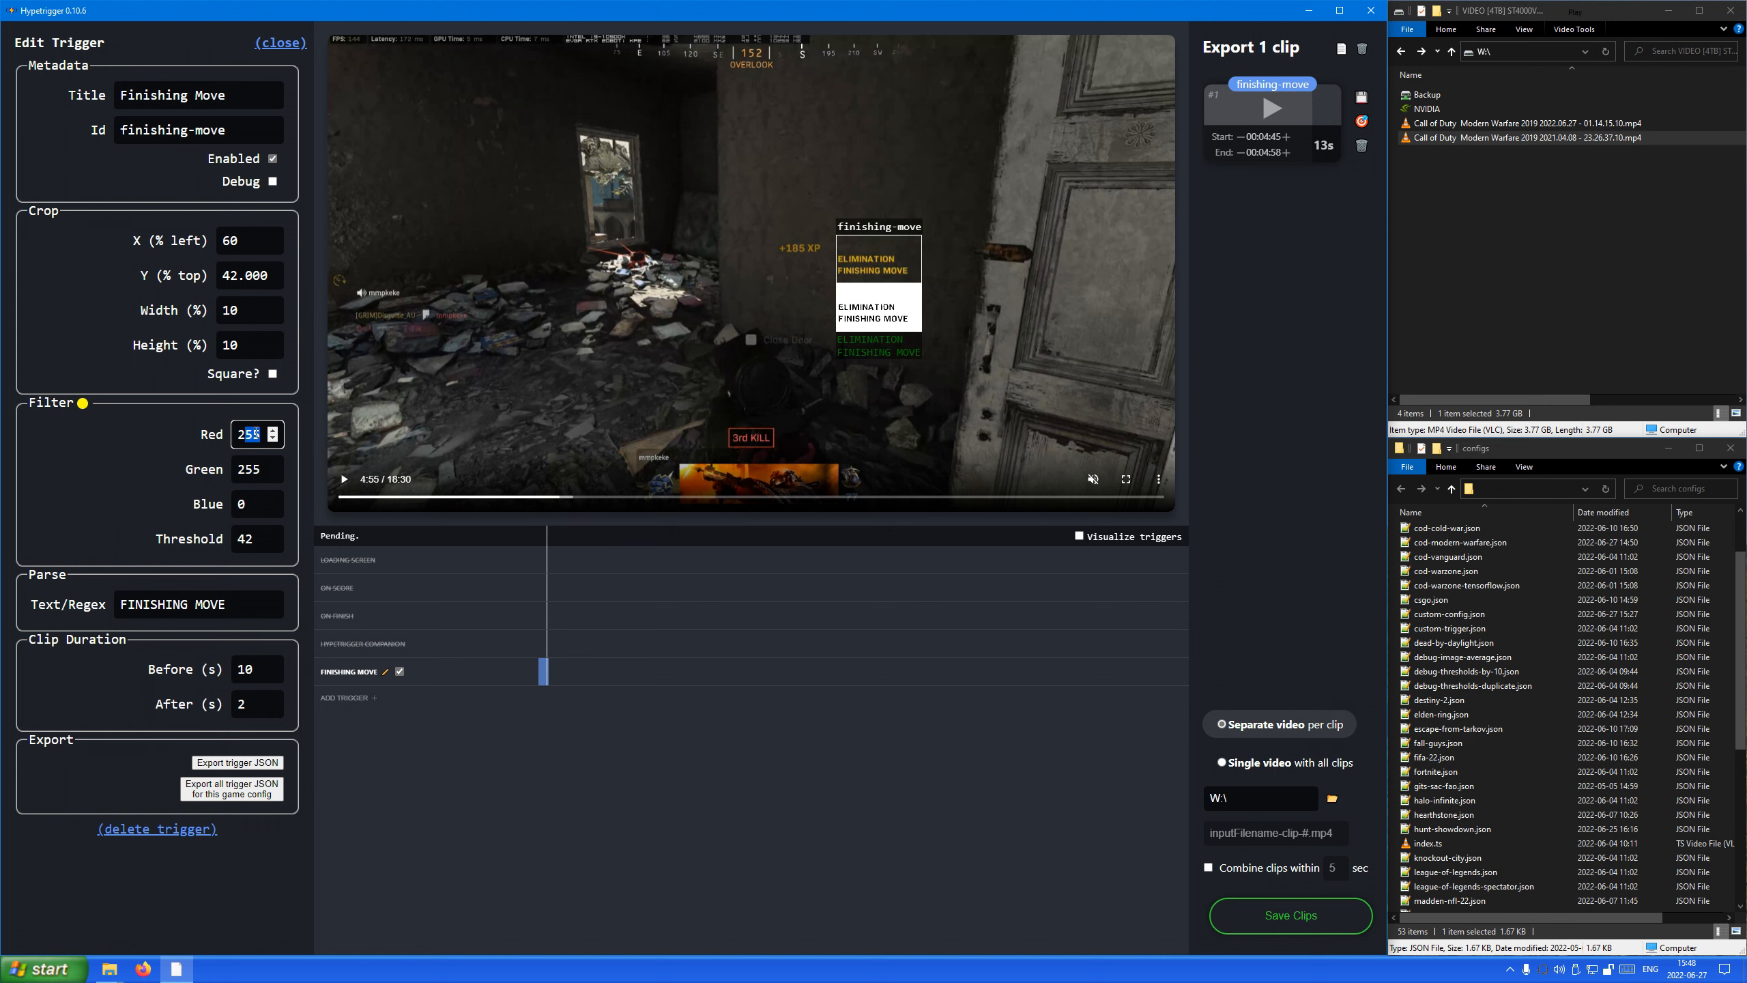
drag(248, 433, 251, 440)
text(4)
drag(253, 435, 246, 438)
text(3)
text(00)
double_click(244, 439)
drag(243, 437, 237, 436)
text(170)
key(ctrl+a)
text(255)
Try Green values of 200 and 10 in the Finishing Move trigger's filter and set Green back to 255.
key(Tab)
text(200)
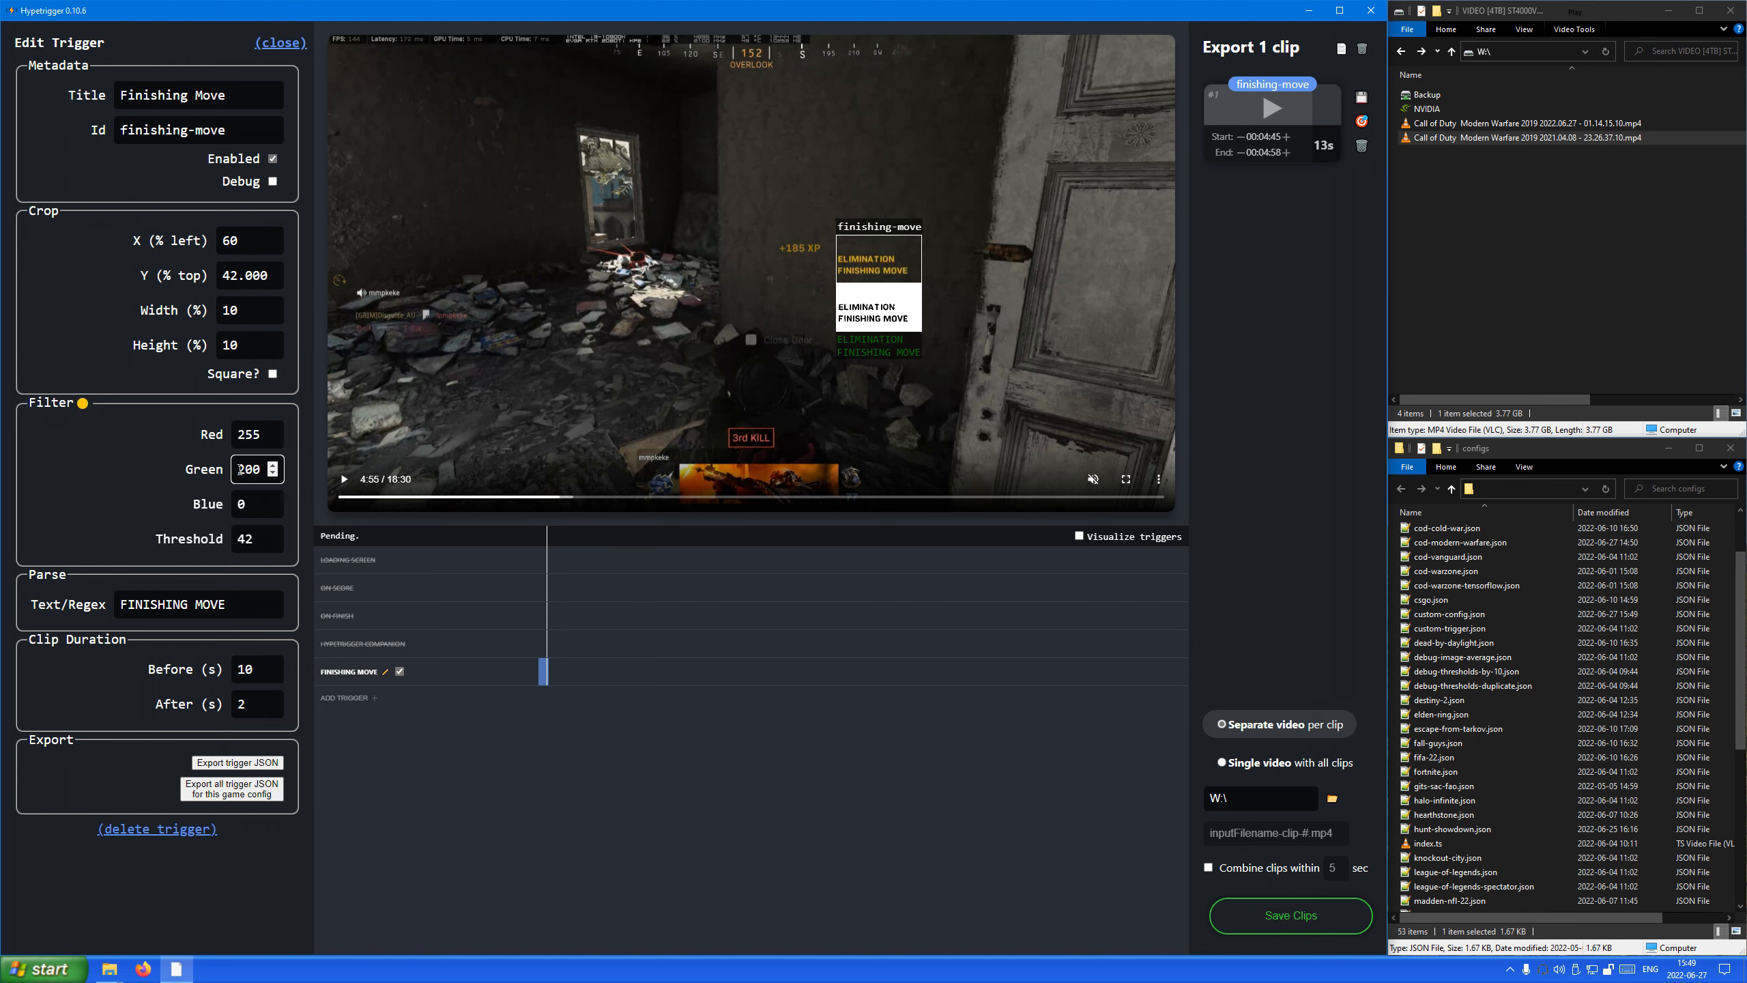
key(ctrl+a)
text(10)
key(ctrl+a)
text(255)
Try Blue values of 50 and 100 in the Finishing Move trigger's filter and set Blue back to 0.
key(Tab)
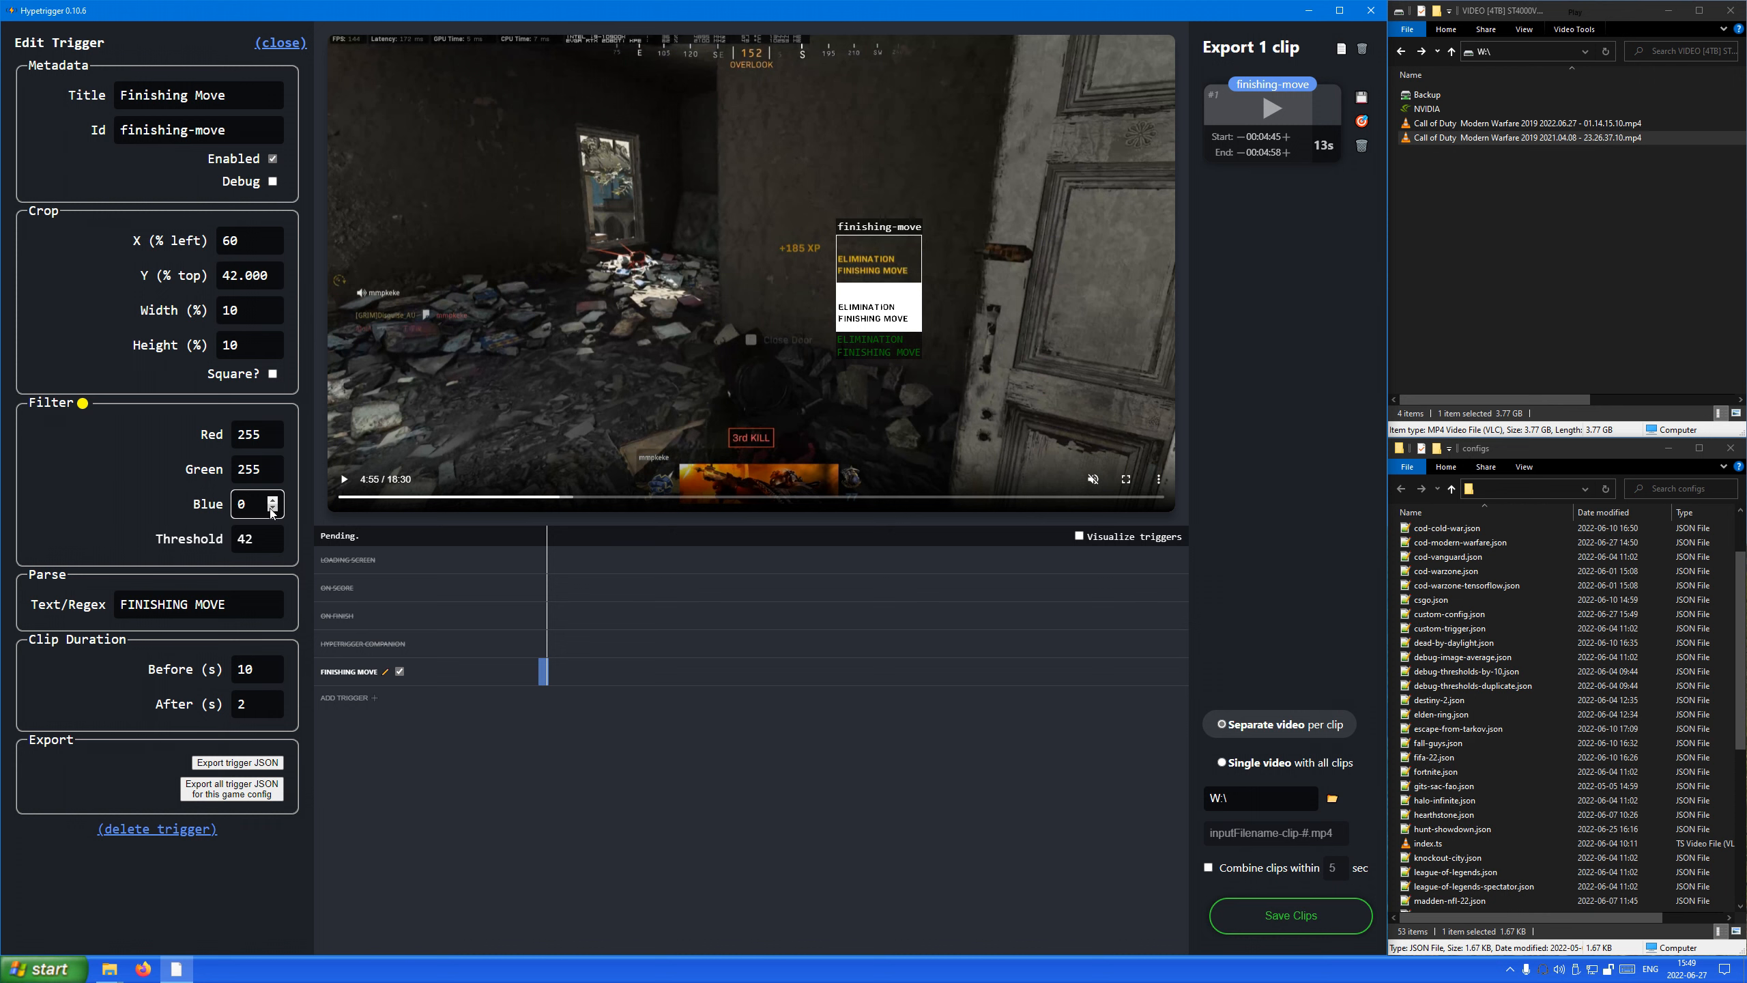
key(ctrl+a)
text(50)
drag(253, 504, 217, 514)
text(100)
key(ctrl+a)
text(0)
click(238, 469)
Test the Finishing Move filter with thresholds such as 32, 22 and 52, and set the threshold back to 42.
click(243, 540)
key(BackSpace)
text(3)
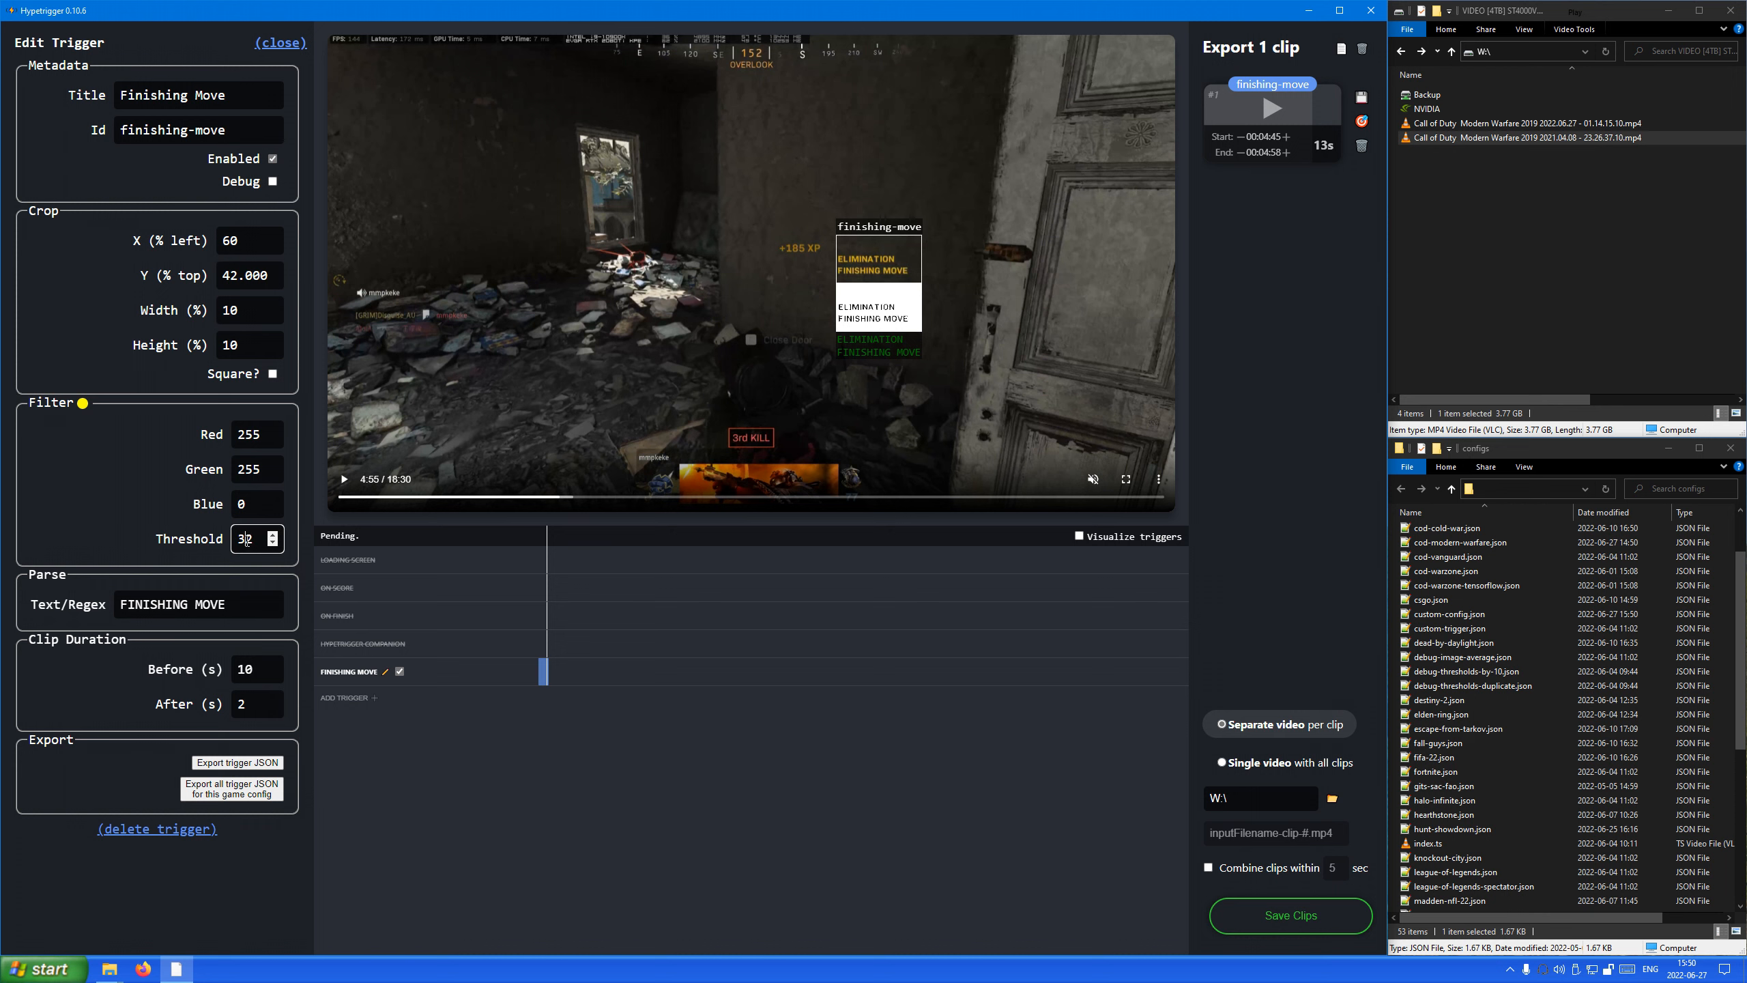
key(BackSpace)
text(2)
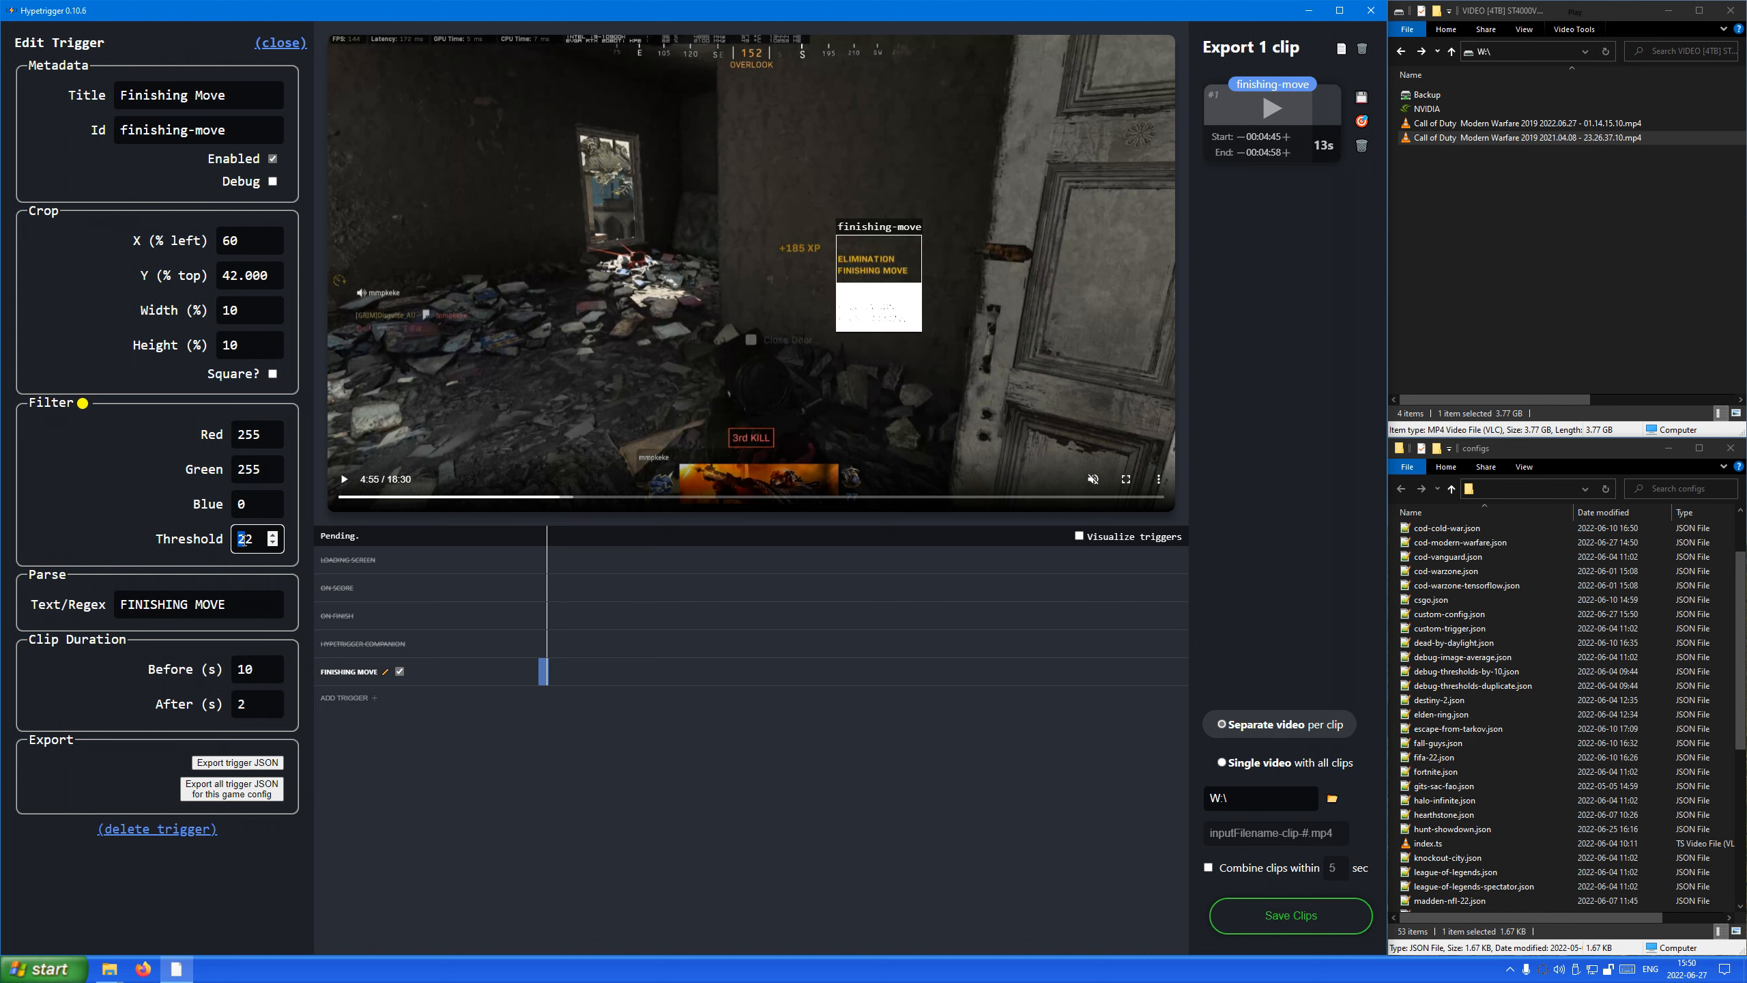
text(5)
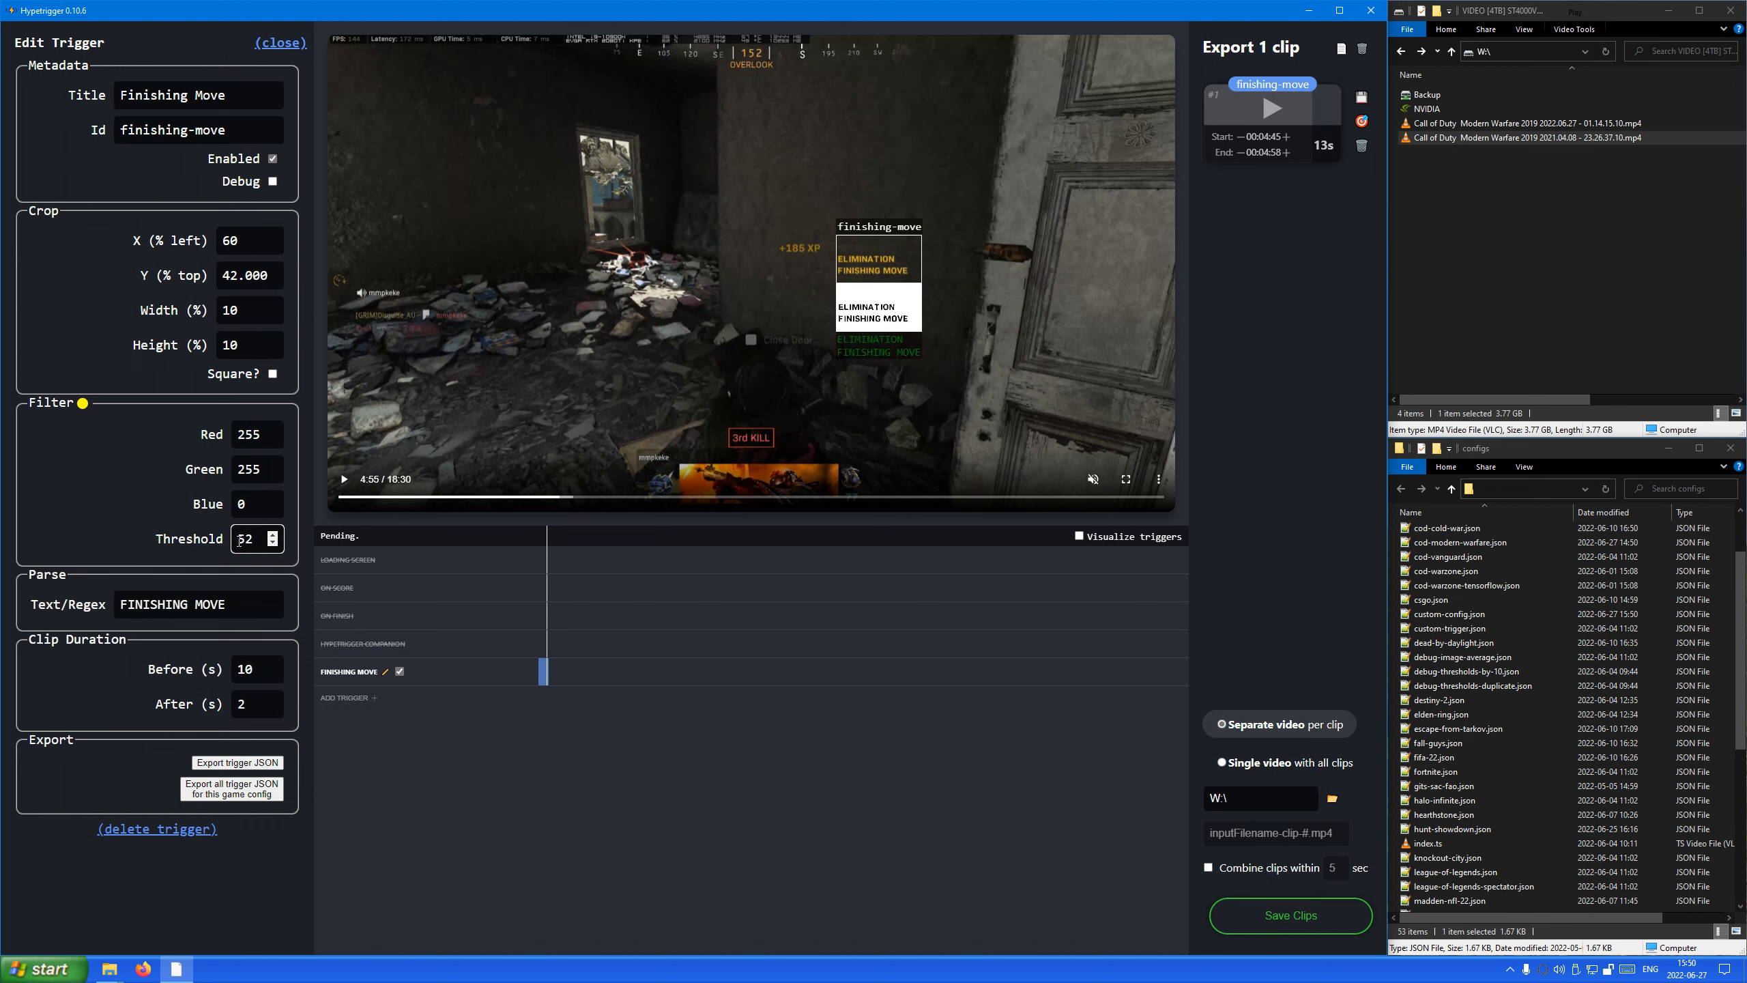
drag(240, 541, 248, 543)
text(6)
text(7)
drag(239, 540, 250, 542)
text(8)
text(4)
click(249, 504)
Delete all clips from the export list and close the Finishing Move trigger editor.
click(1362, 49)
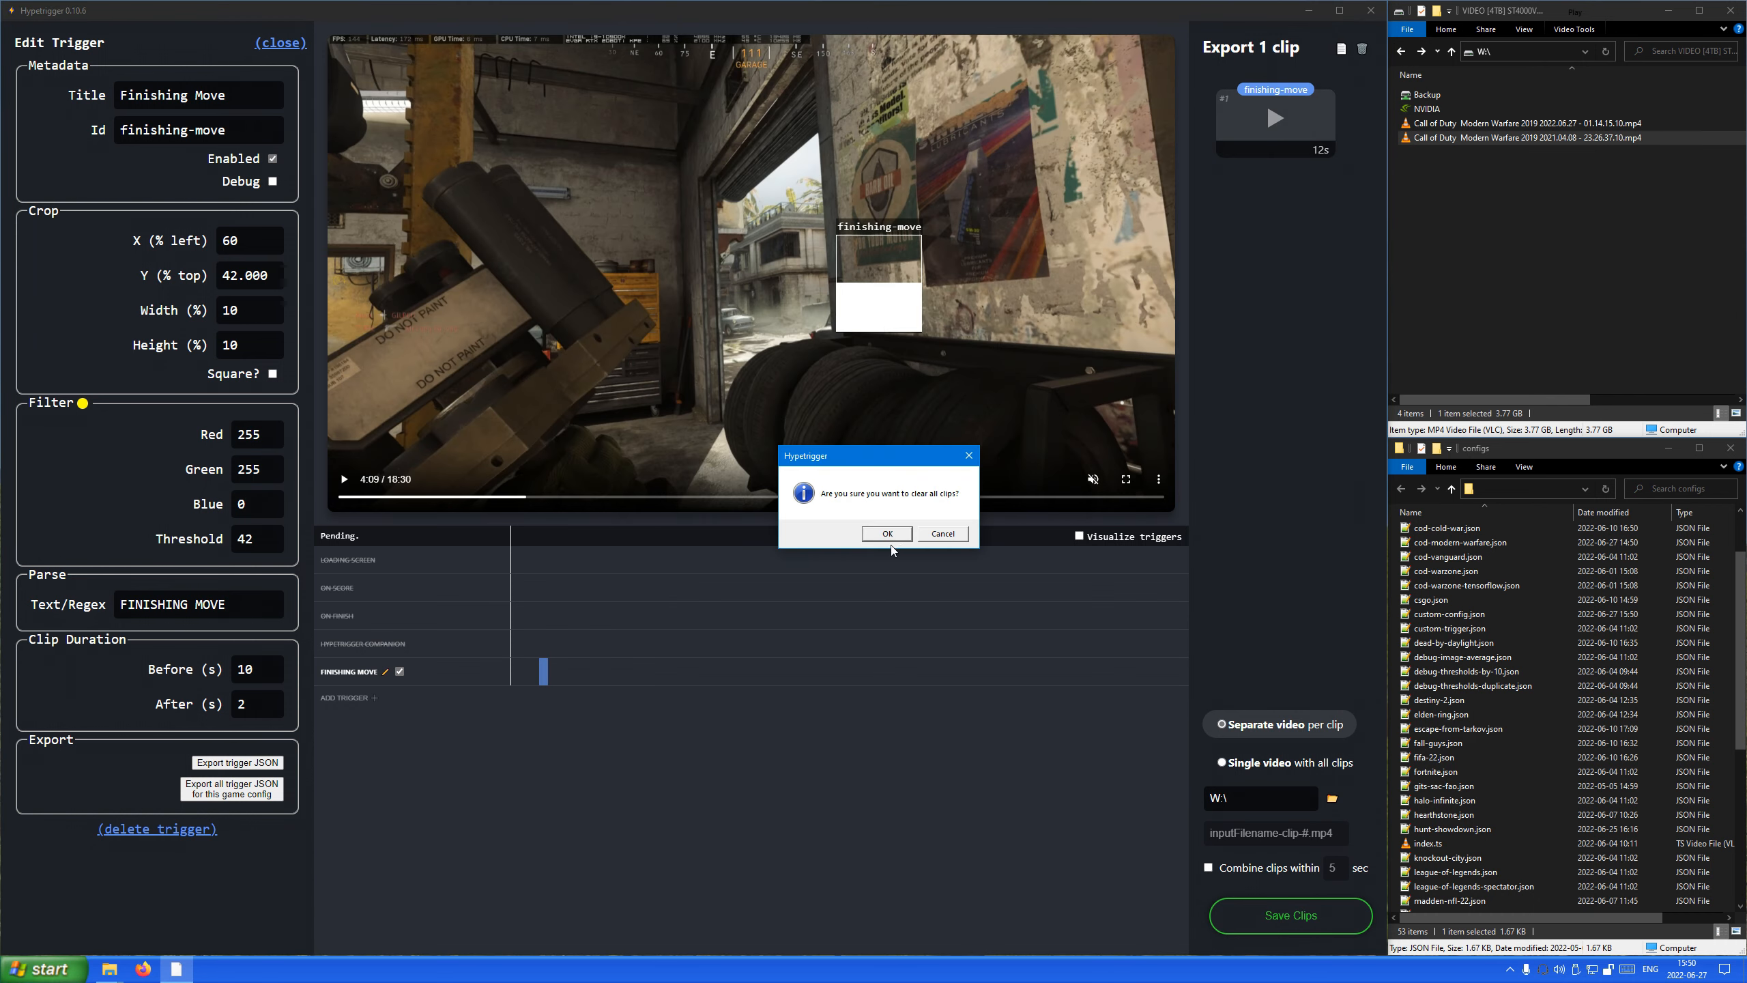
click(876, 541)
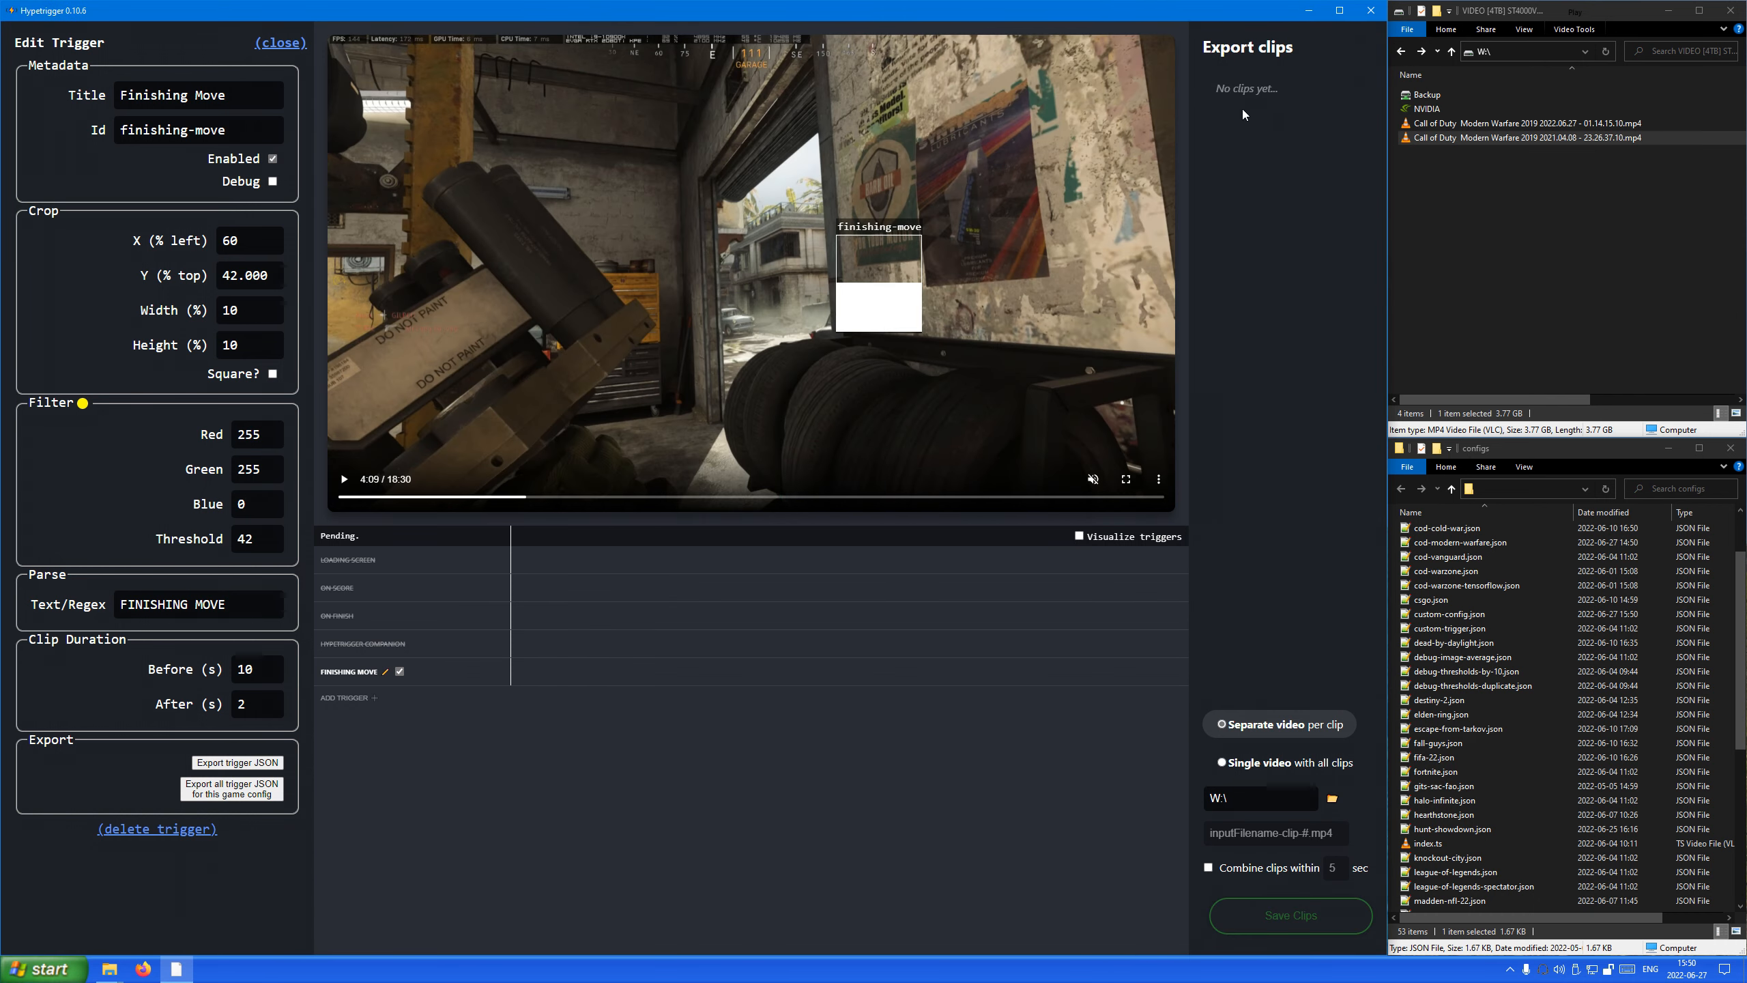
click(275, 44)
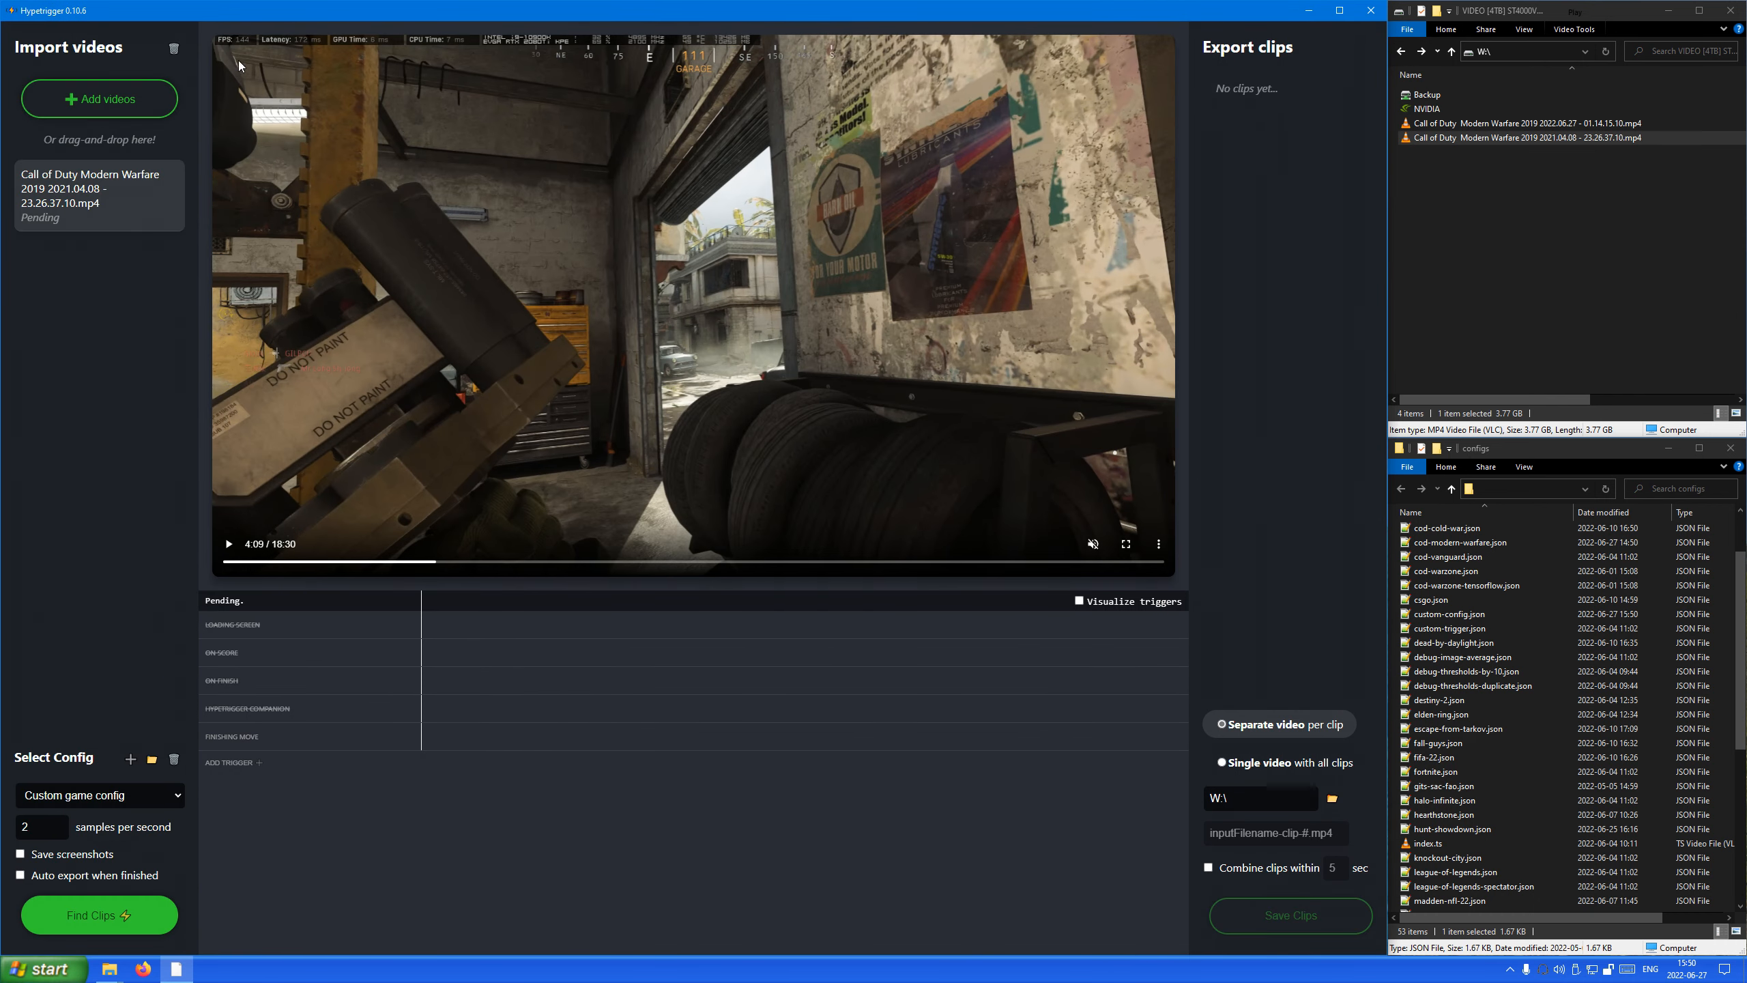
Clear all imported videos from the input list and confirm the removal.
click(172, 51)
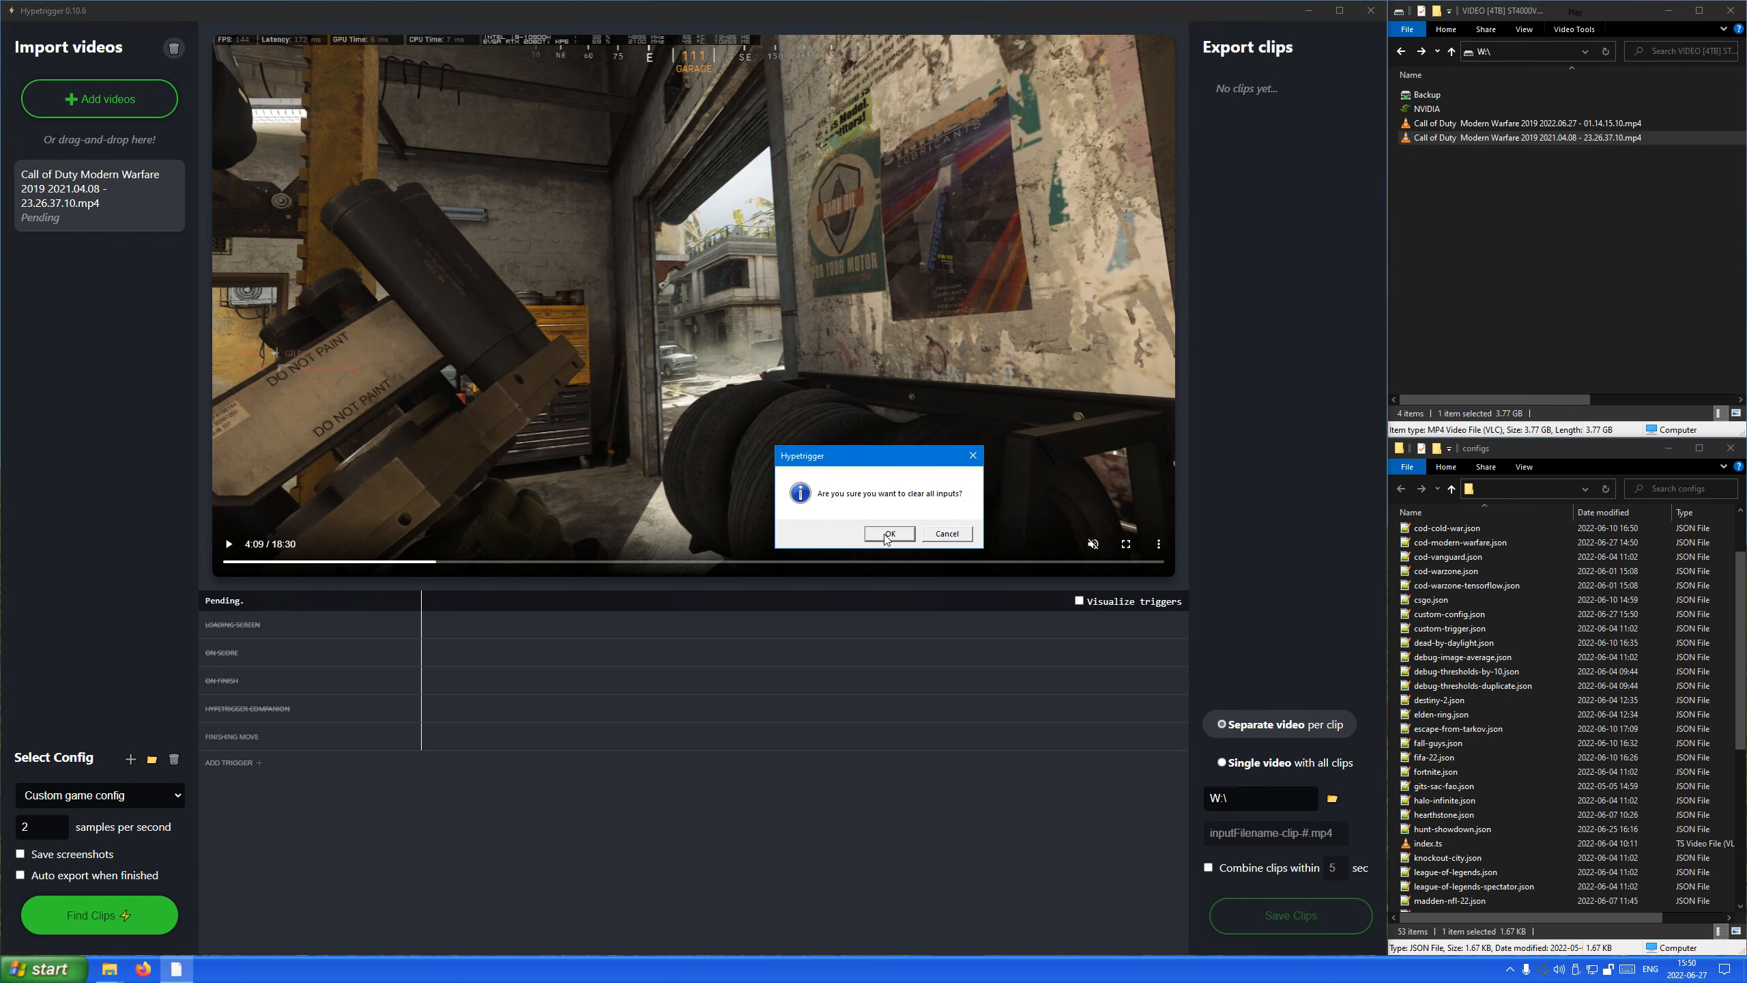
click(962, 537)
mouse_move(247, 635)
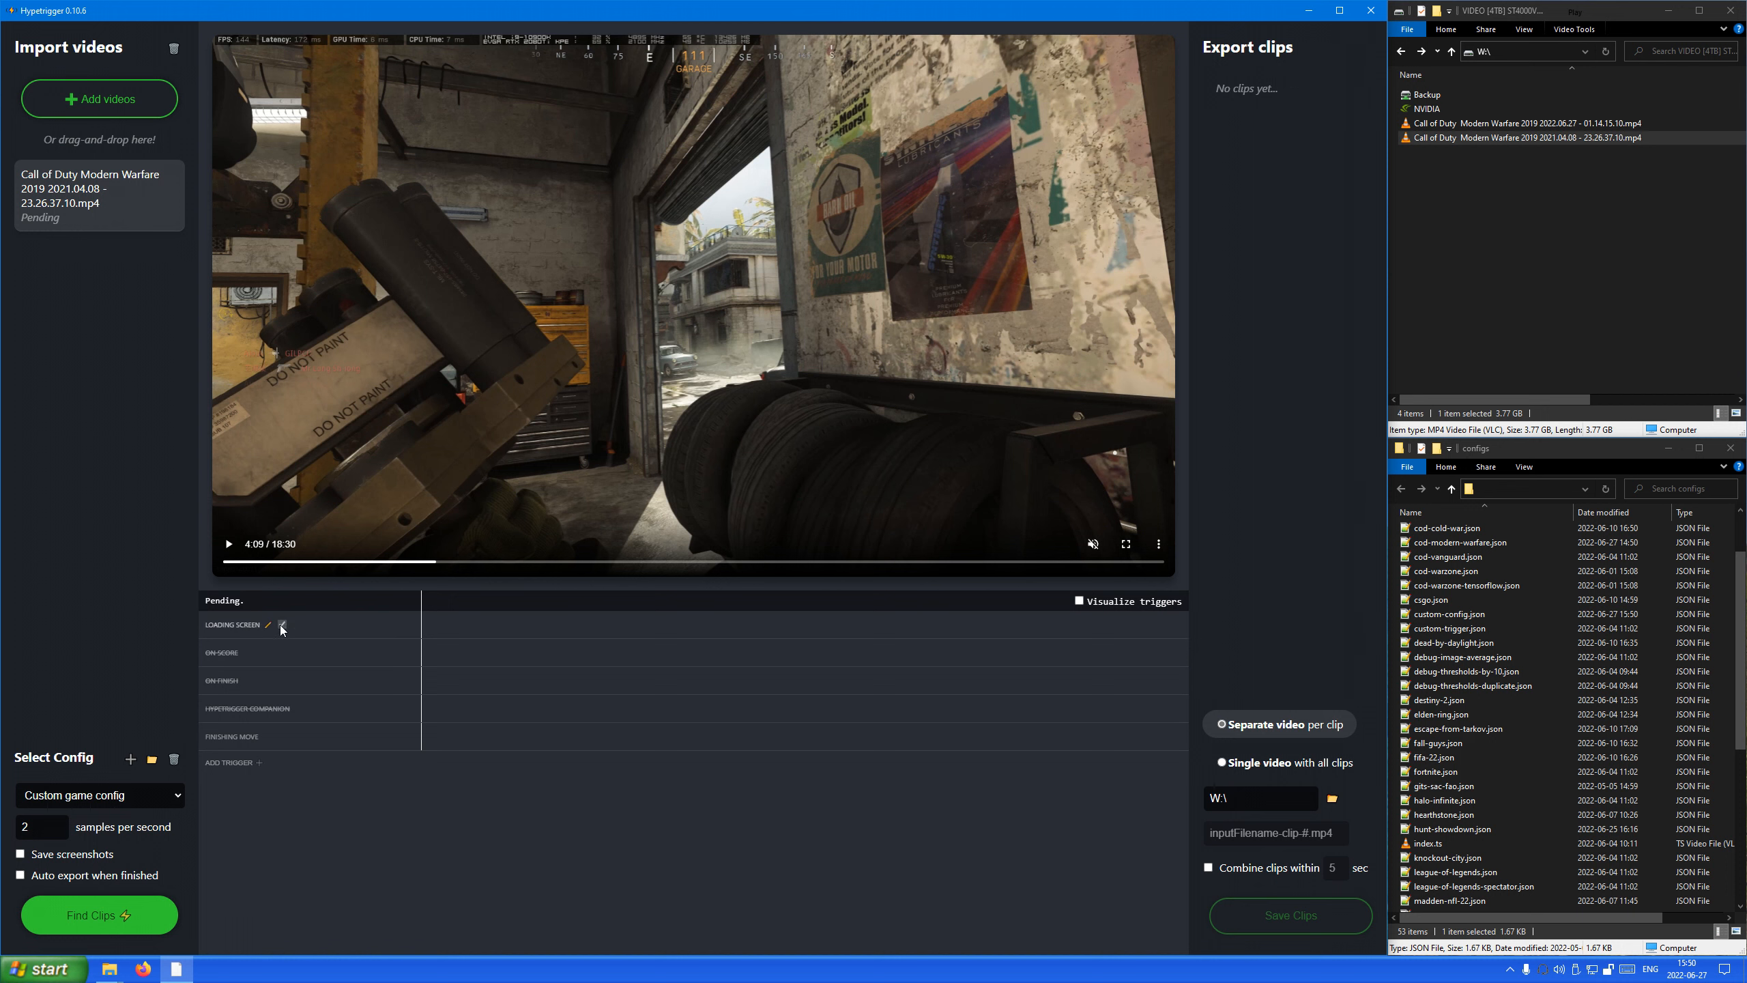
click(259, 652)
click(174, 49)
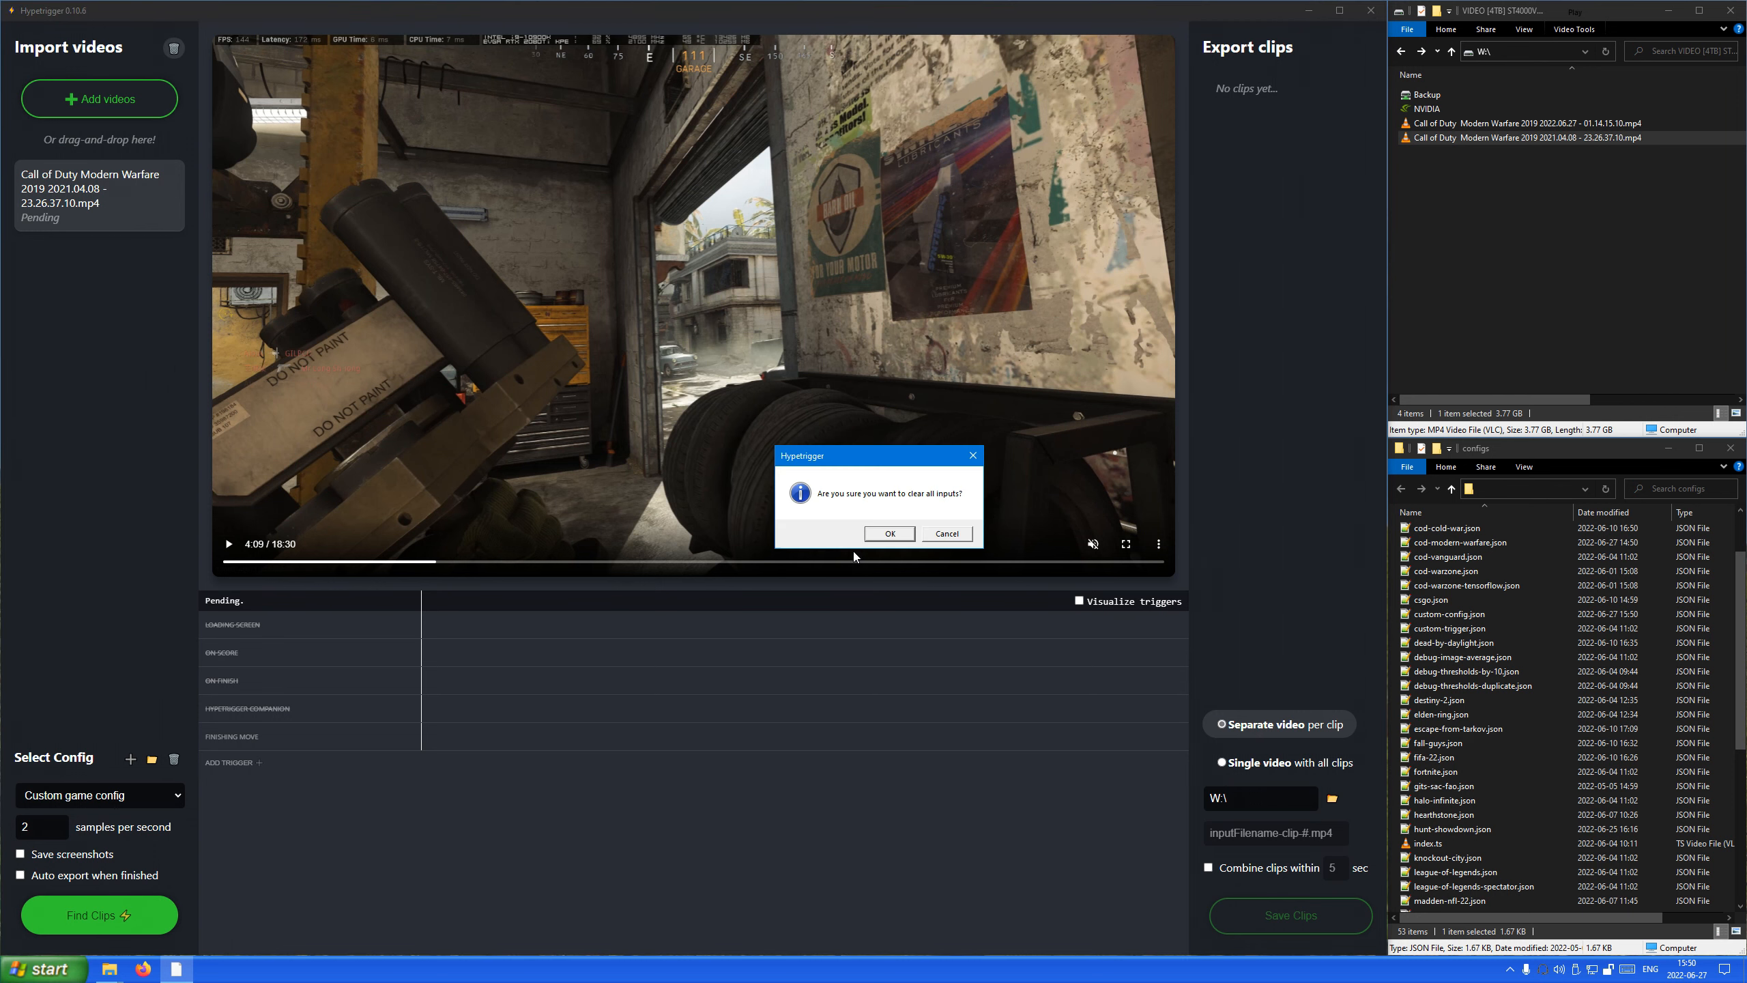
click(875, 536)
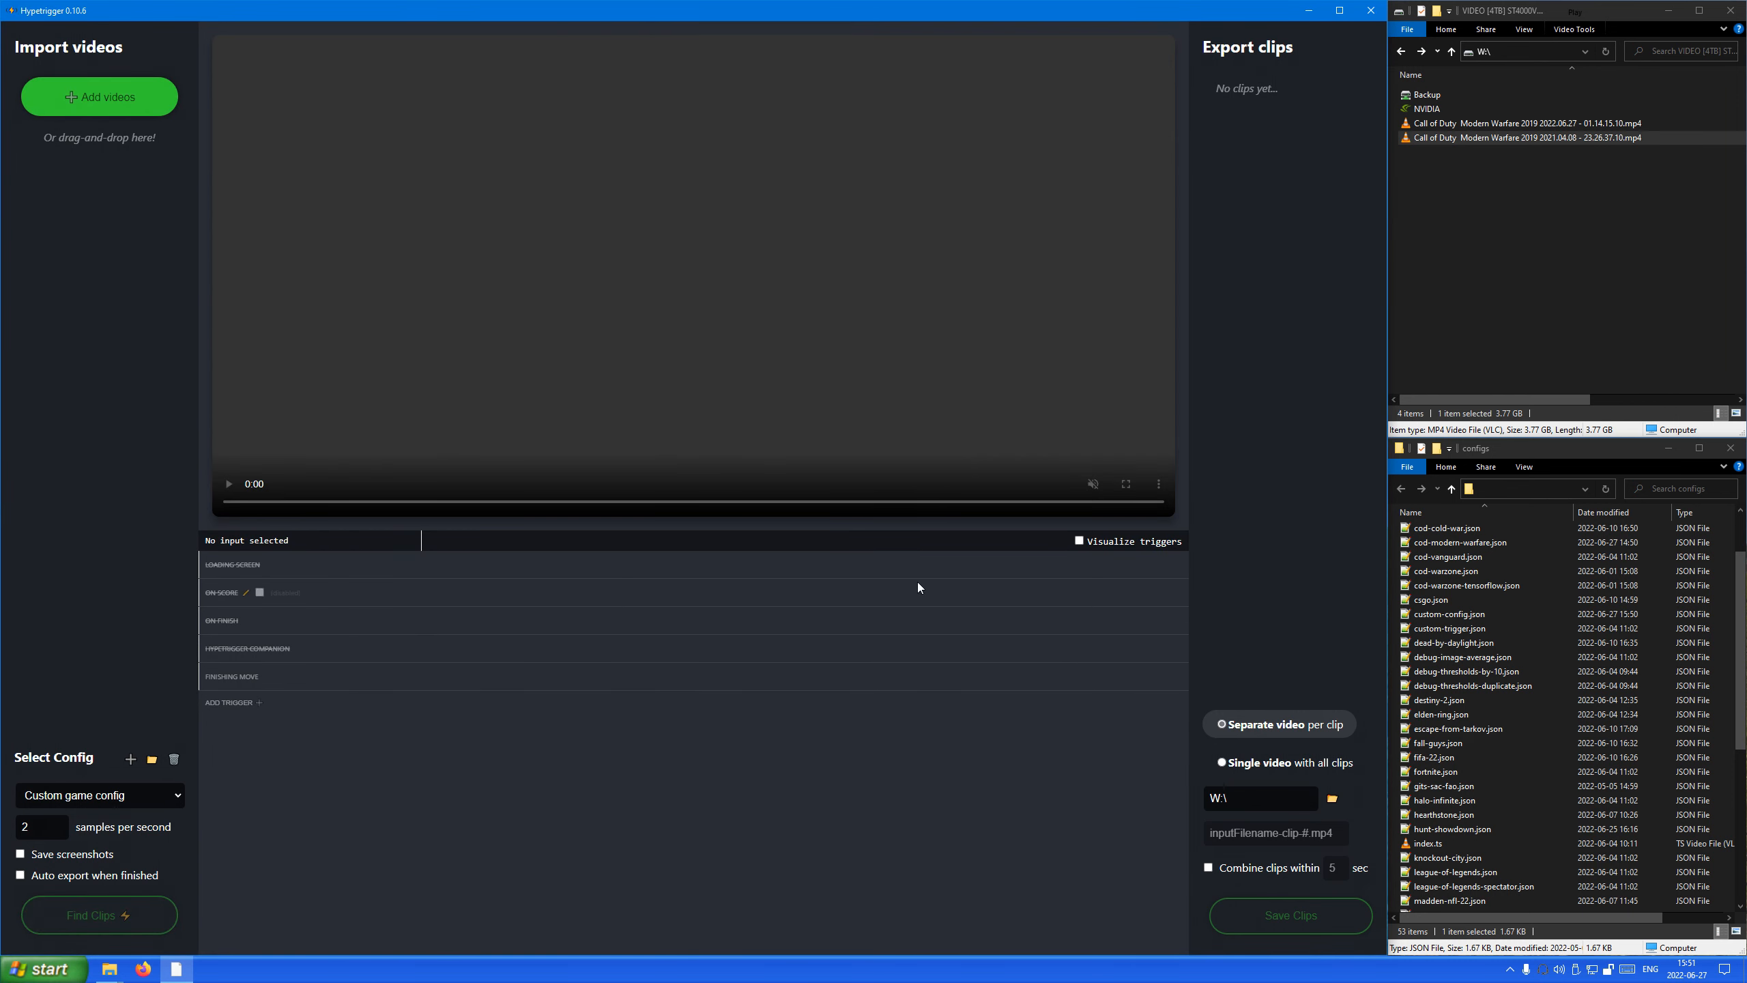